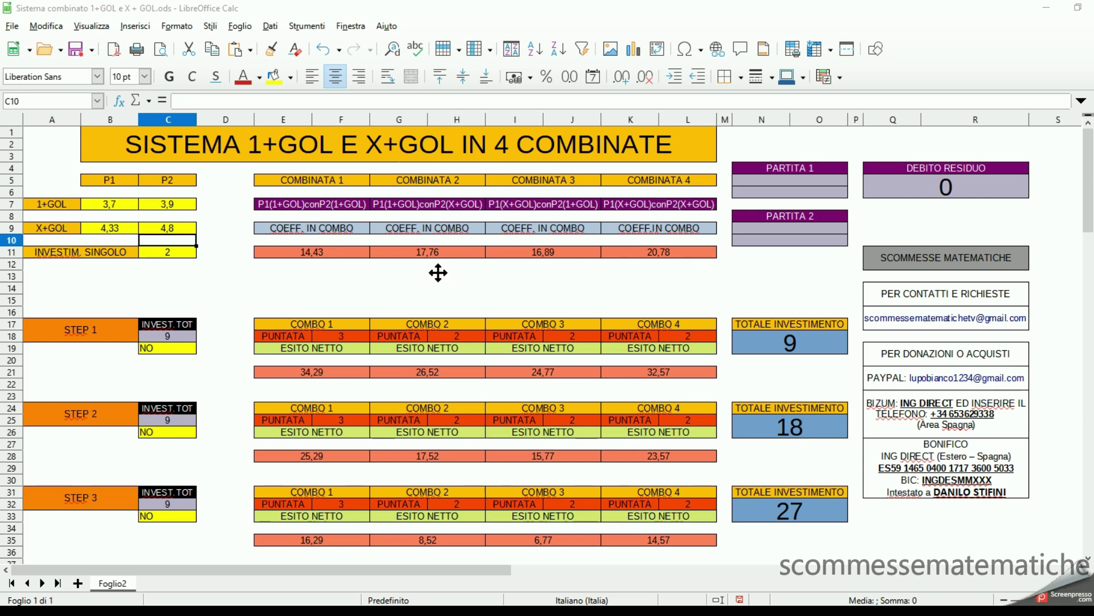
left_click(112, 179)
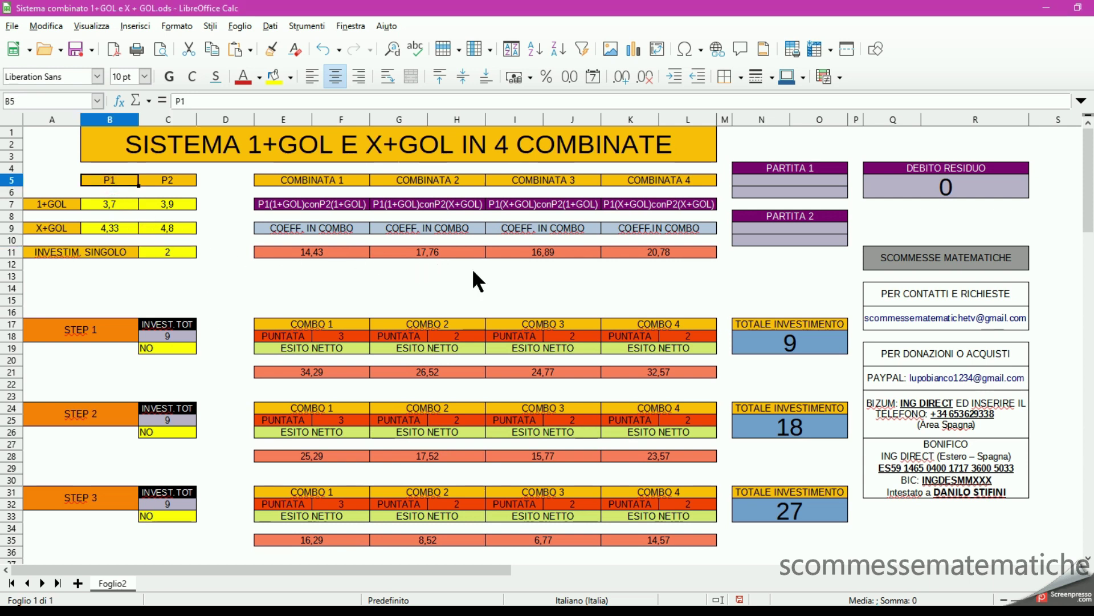
left_click(804, 168)
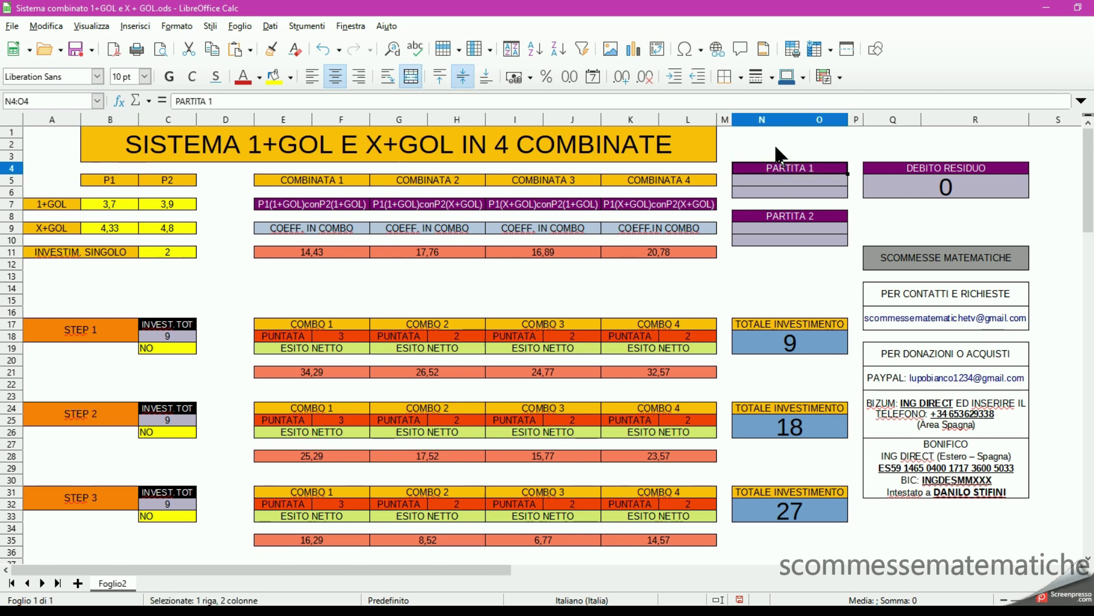
left_click_drag(809, 194, 761, 143)
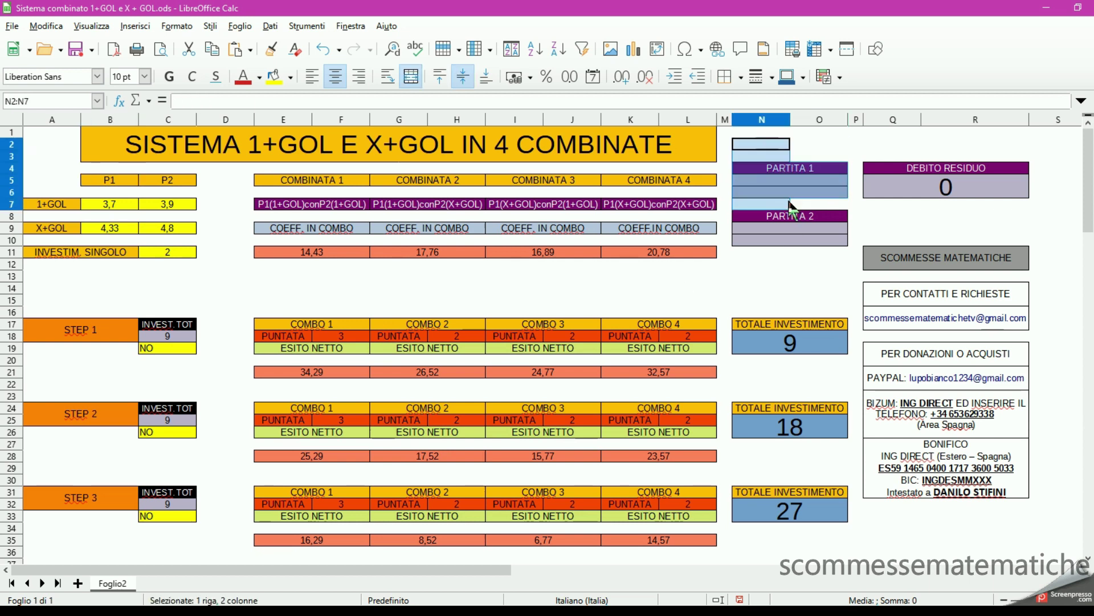
left_click(181, 182)
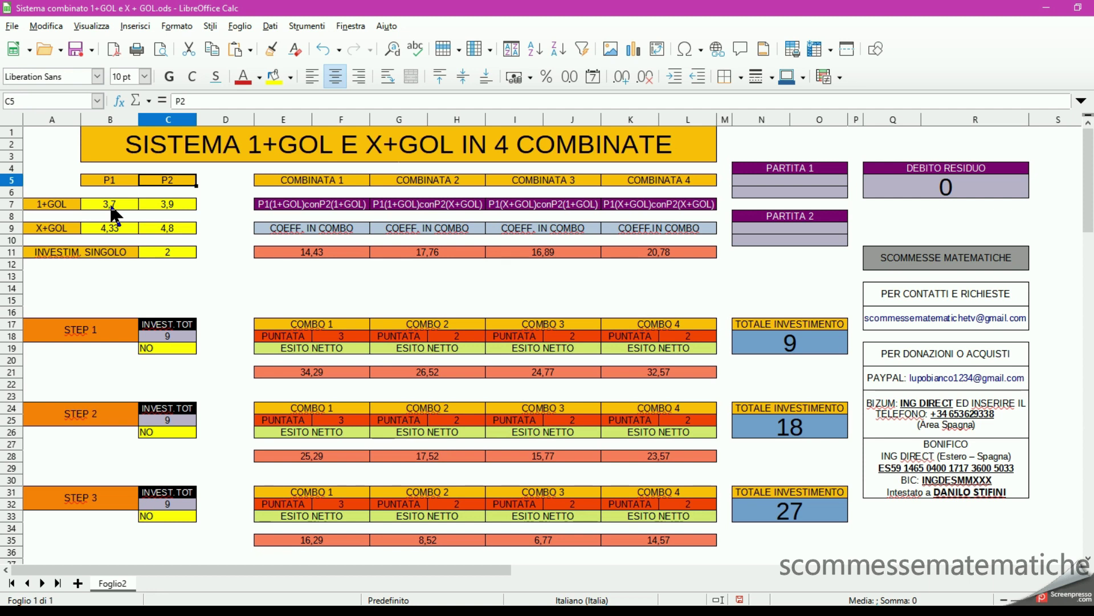
left_click(109, 203)
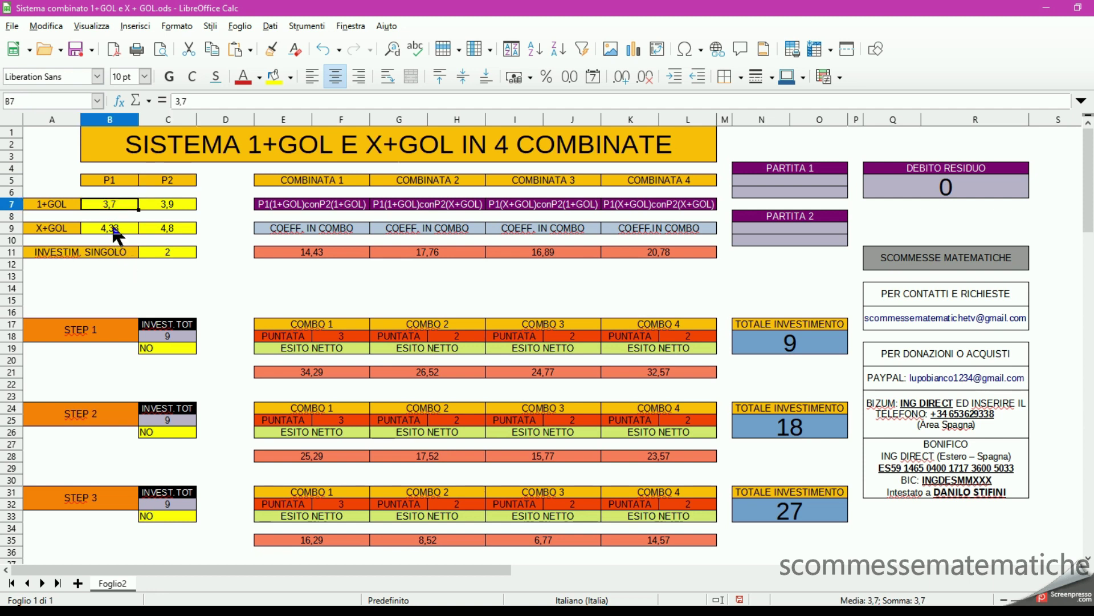
left_click(114, 228)
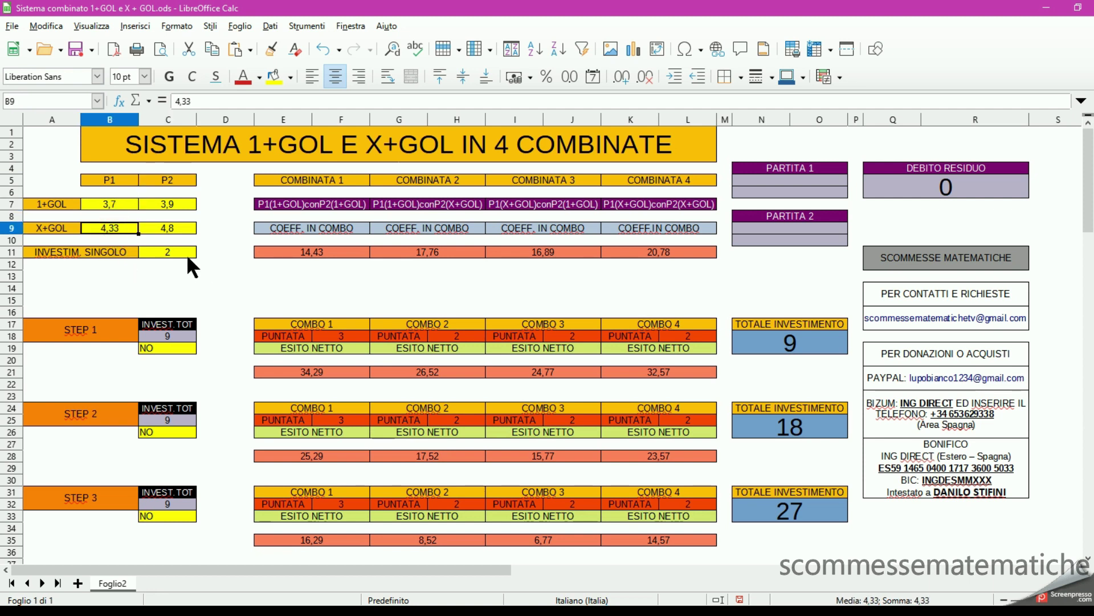
left_click(180, 203)
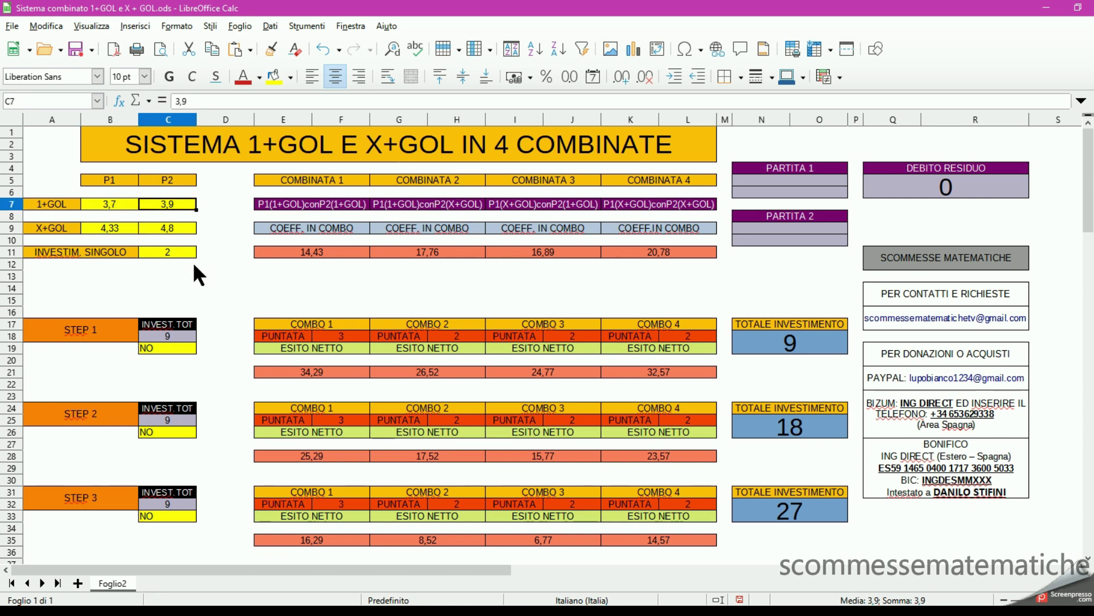
left_click(171, 227)
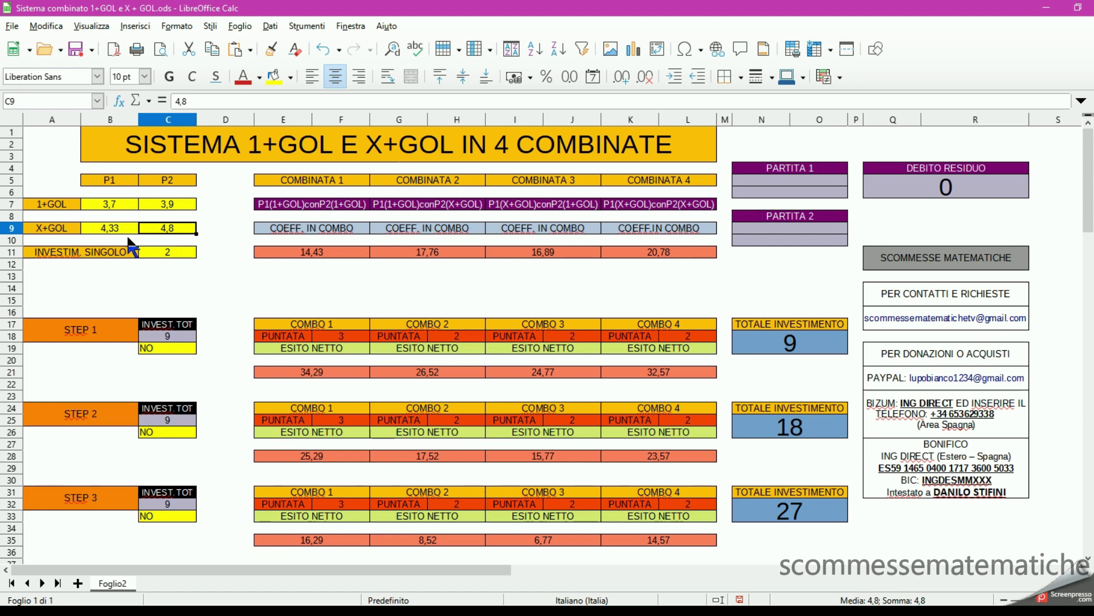
left_click(113, 209)
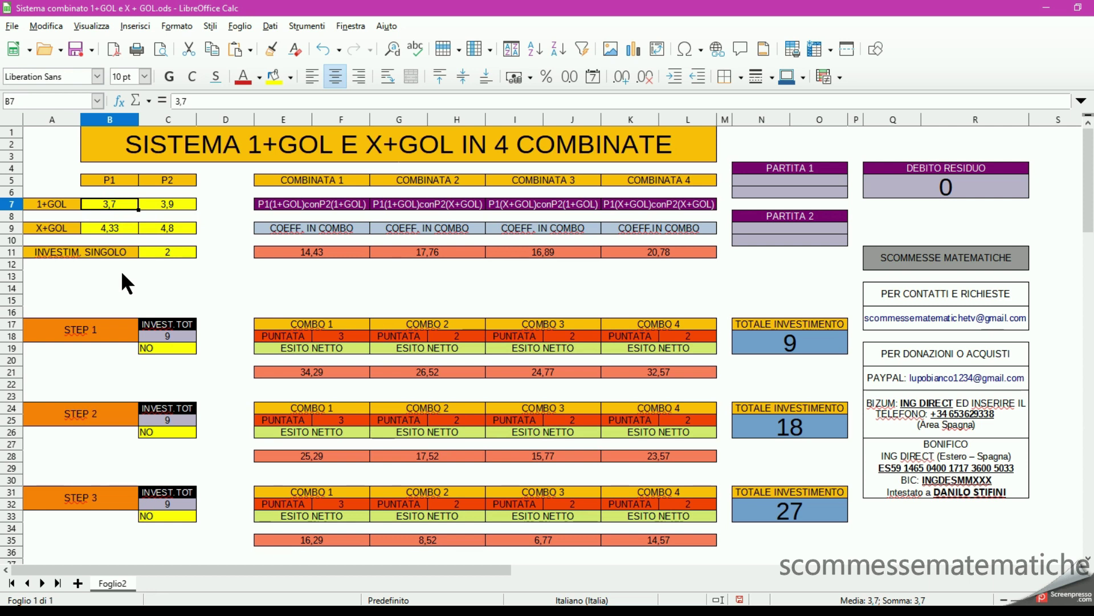
left_click(103, 204)
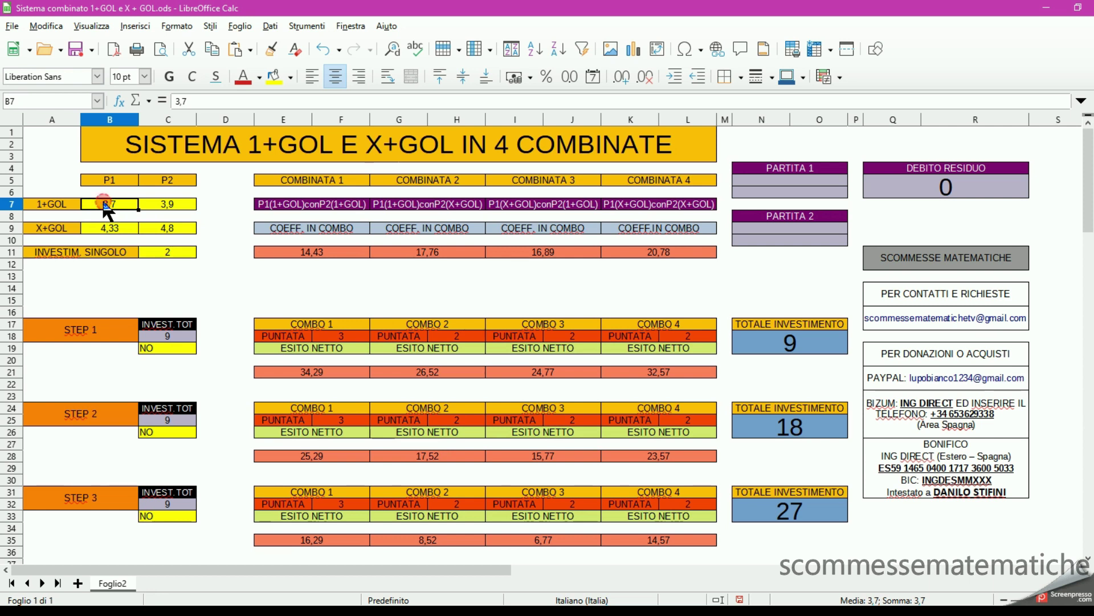
left_click(182, 205)
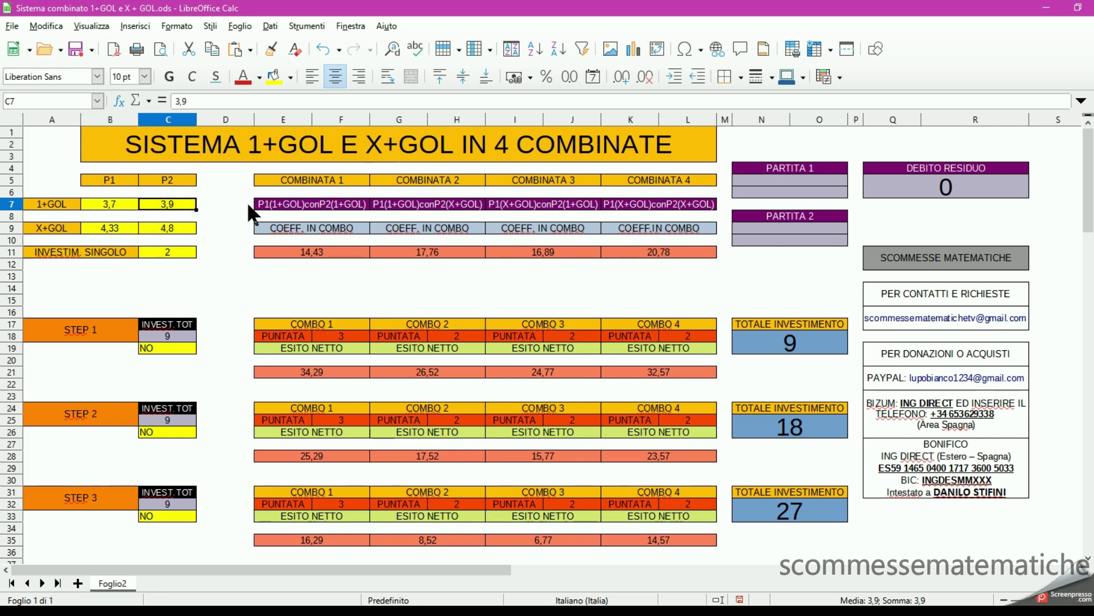
left_click_drag(254, 204, 264, 214)
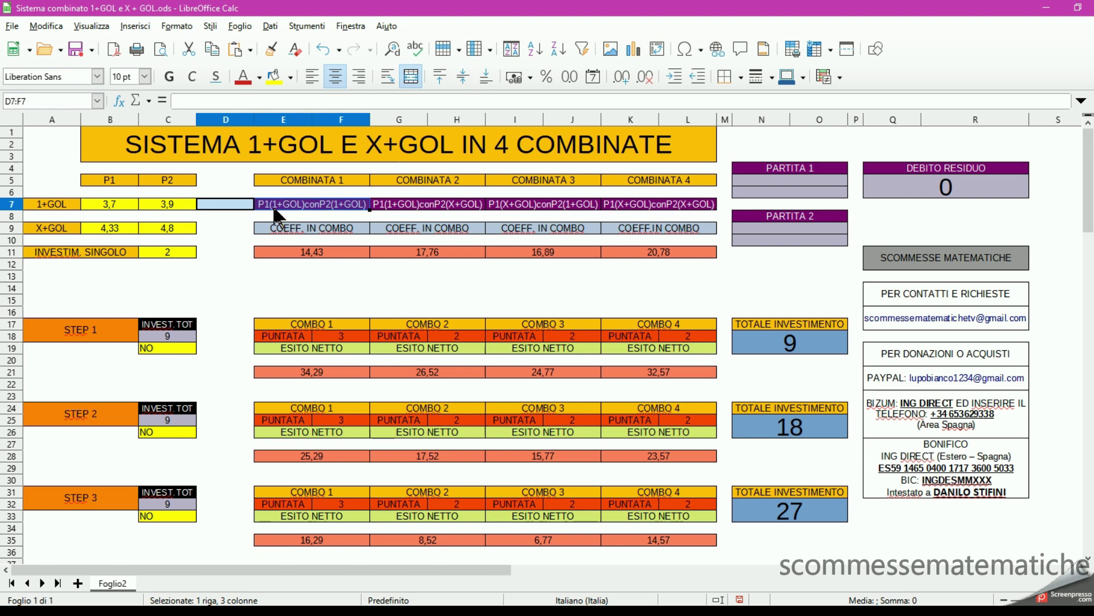
left_click(328, 215)
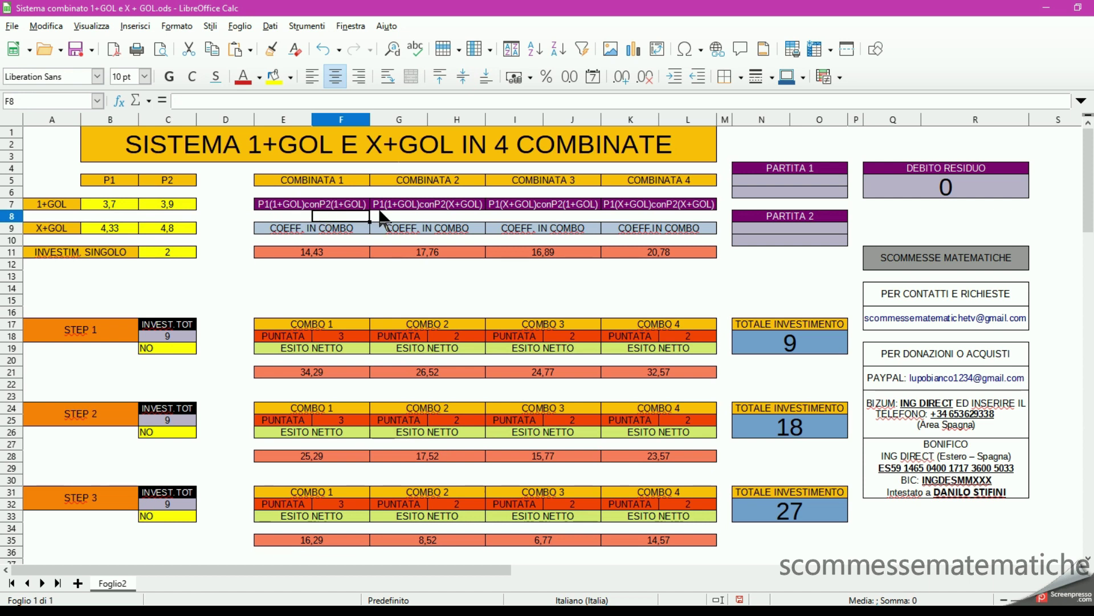
left_click(384, 209)
left_click(386, 220)
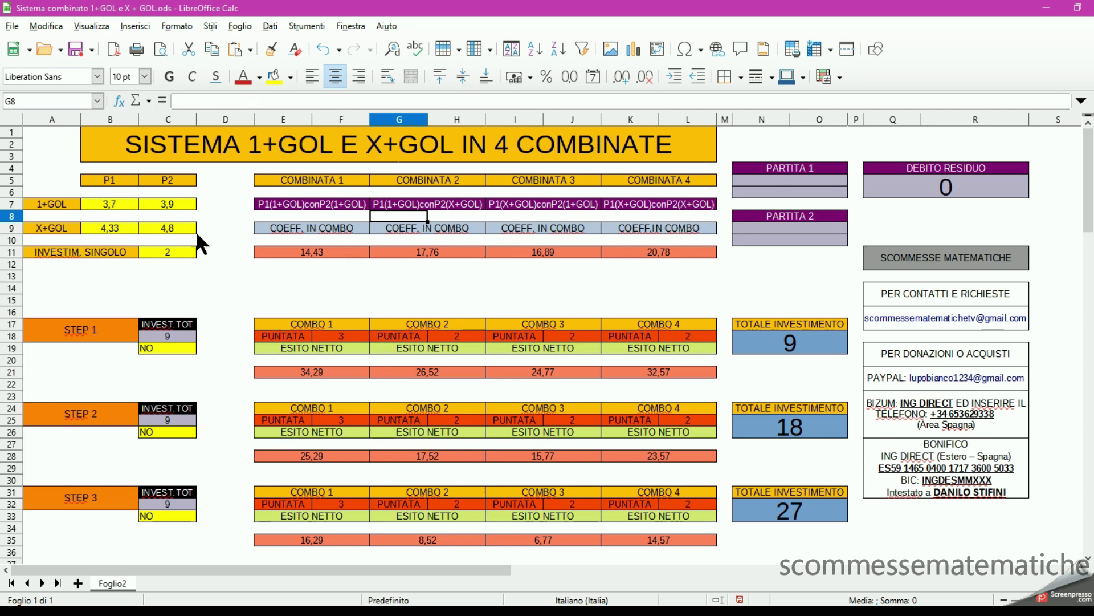
left_click(227, 207)
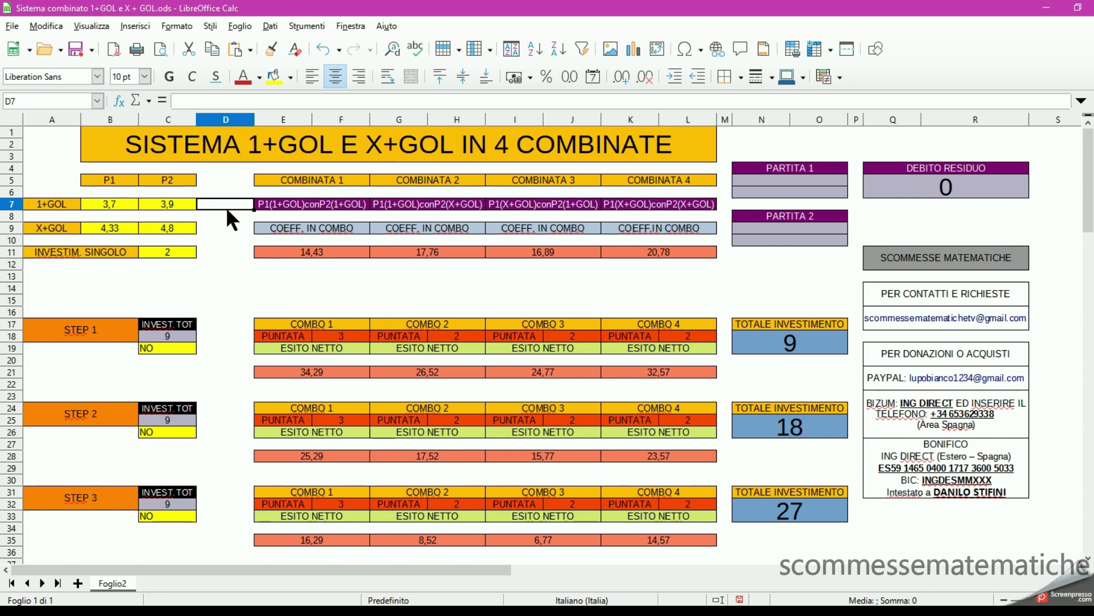
left_click(180, 250)
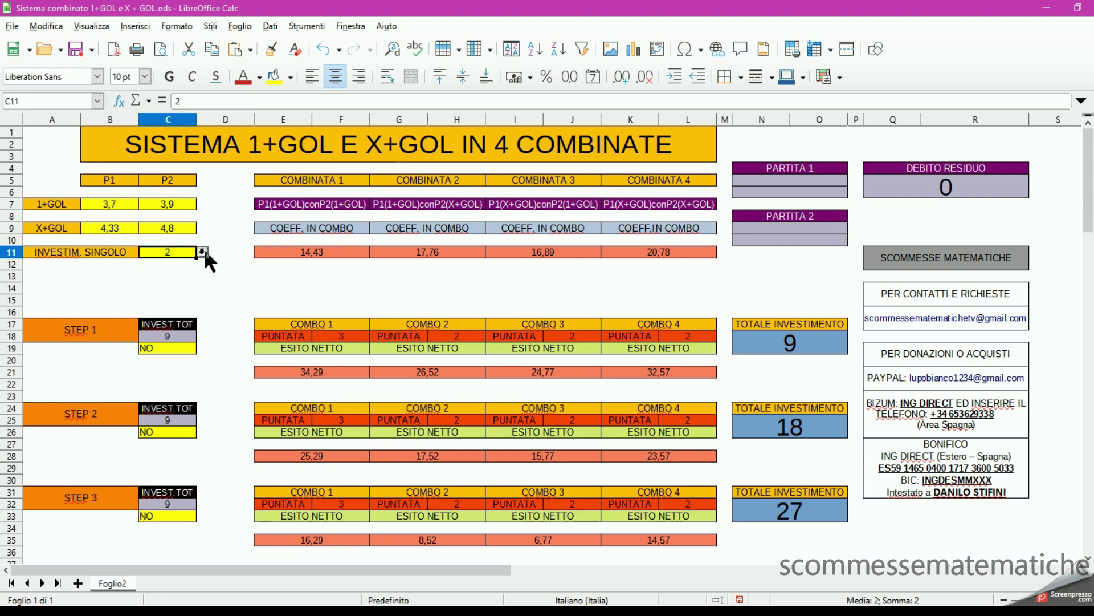
left_click(202, 250)
scroll(171, 295, "down", 2)
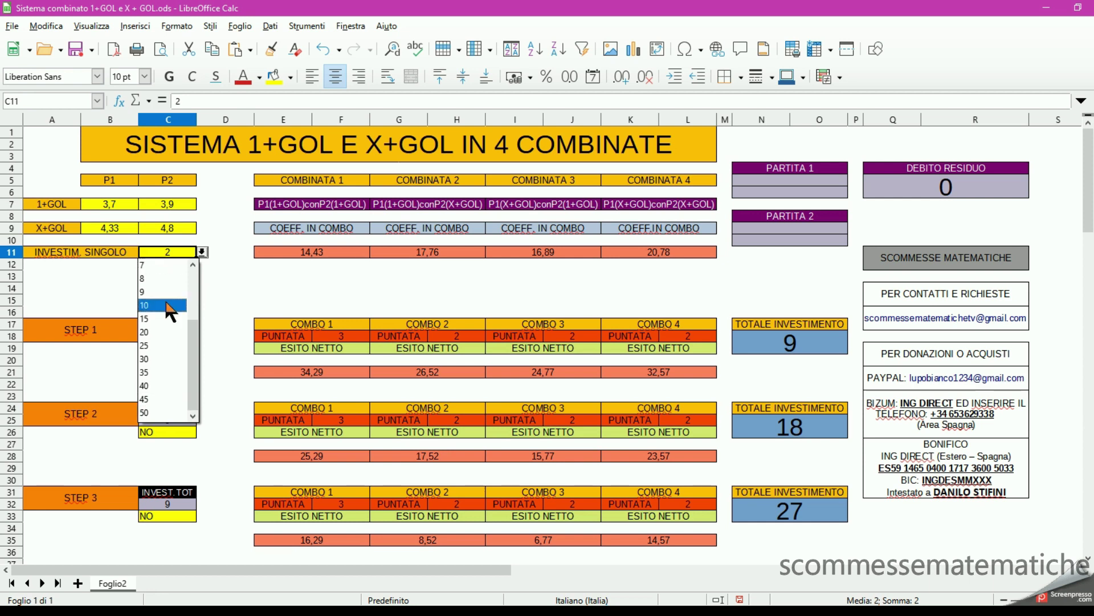
scroll(164, 342, "up", 2)
left_click(159, 278)
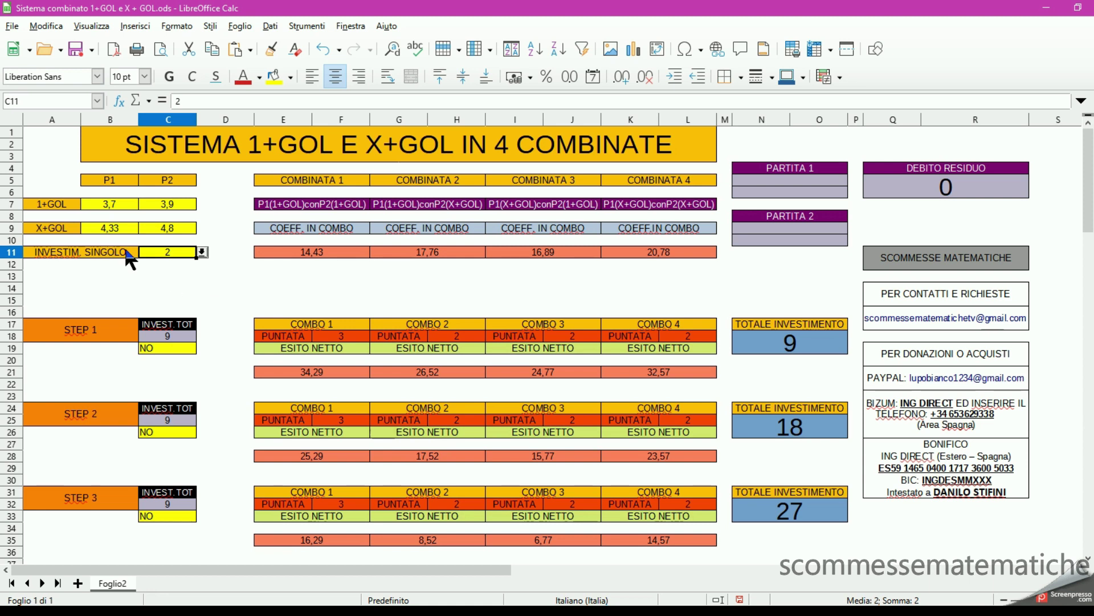
left_click(202, 252)
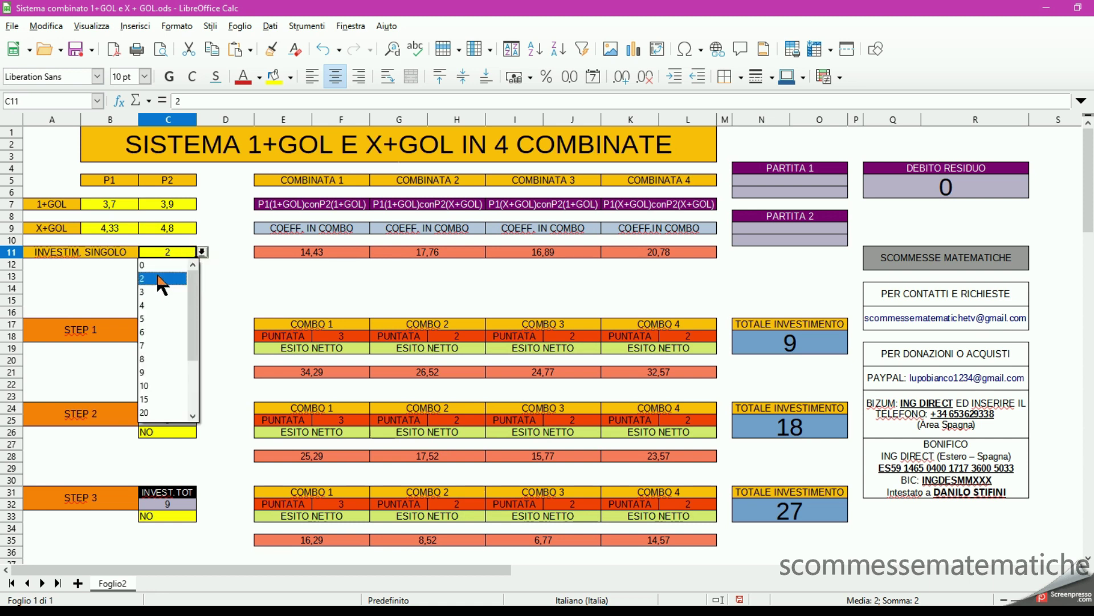
left_click(202, 250)
scroll(228, 308, "down", 1)
scroll(231, 320, "down", 3)
scroll(232, 320, "down", 1)
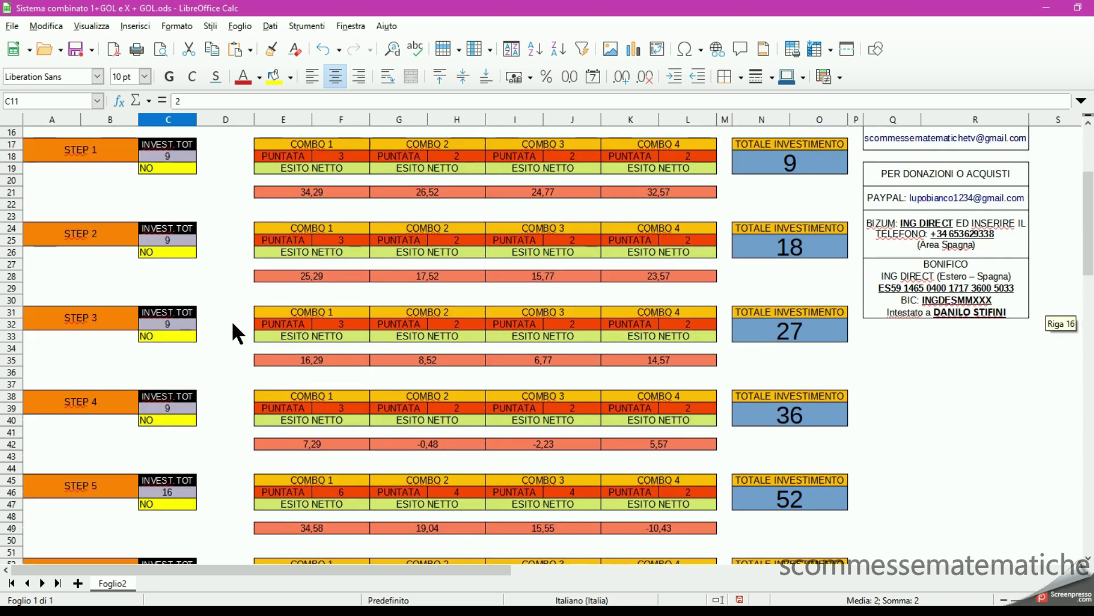
scroll(231, 319, "down", 1)
scroll(296, 282, "up", 1)
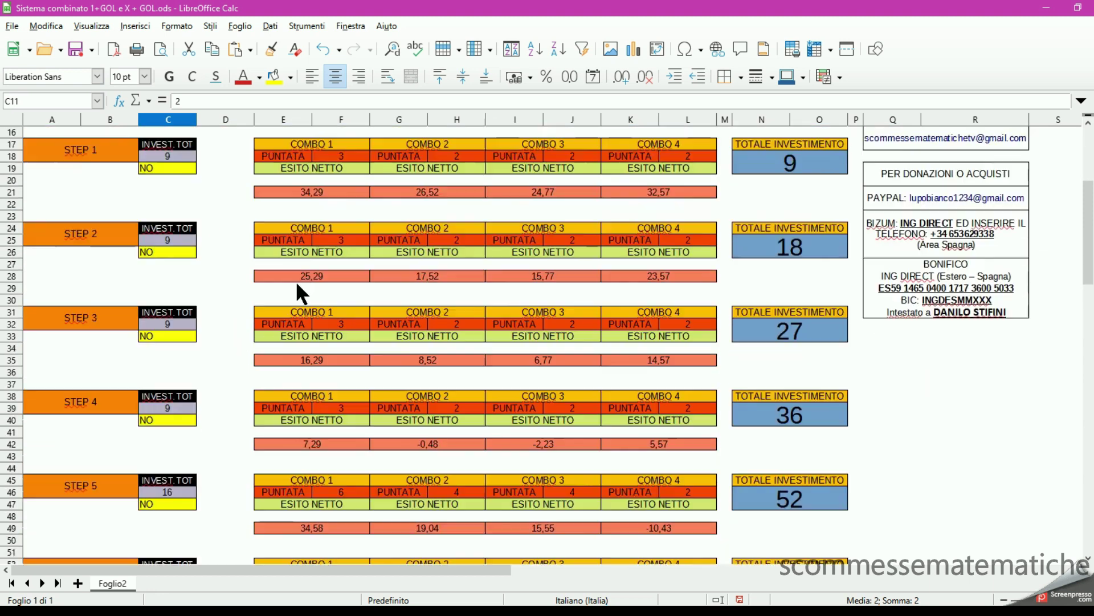
scroll(296, 282, "up", 5)
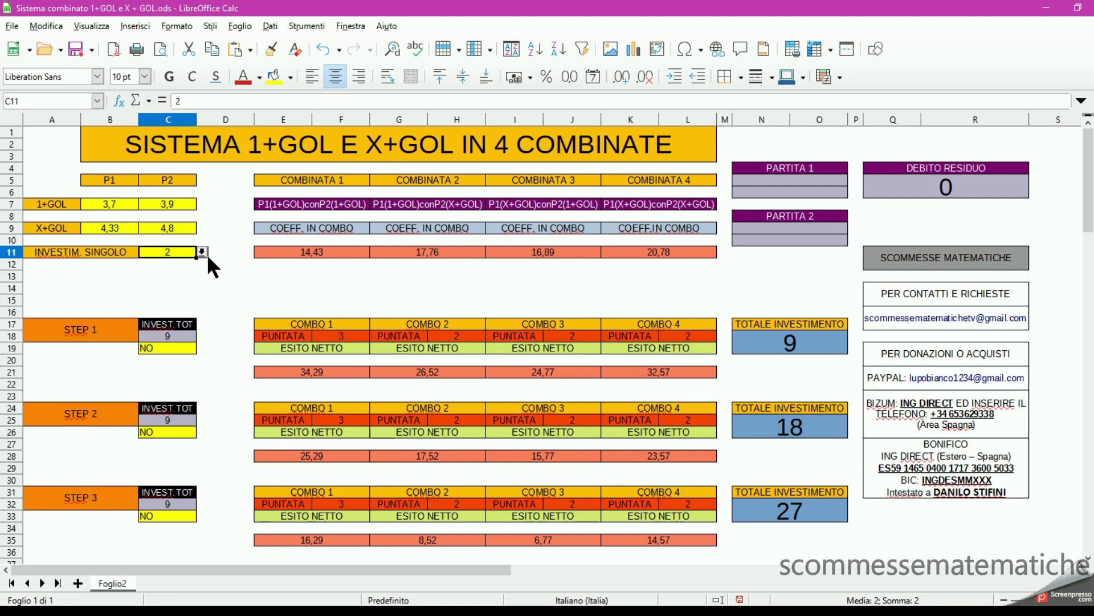
left_click(127, 204)
left_click(128, 229)
left_click(165, 228)
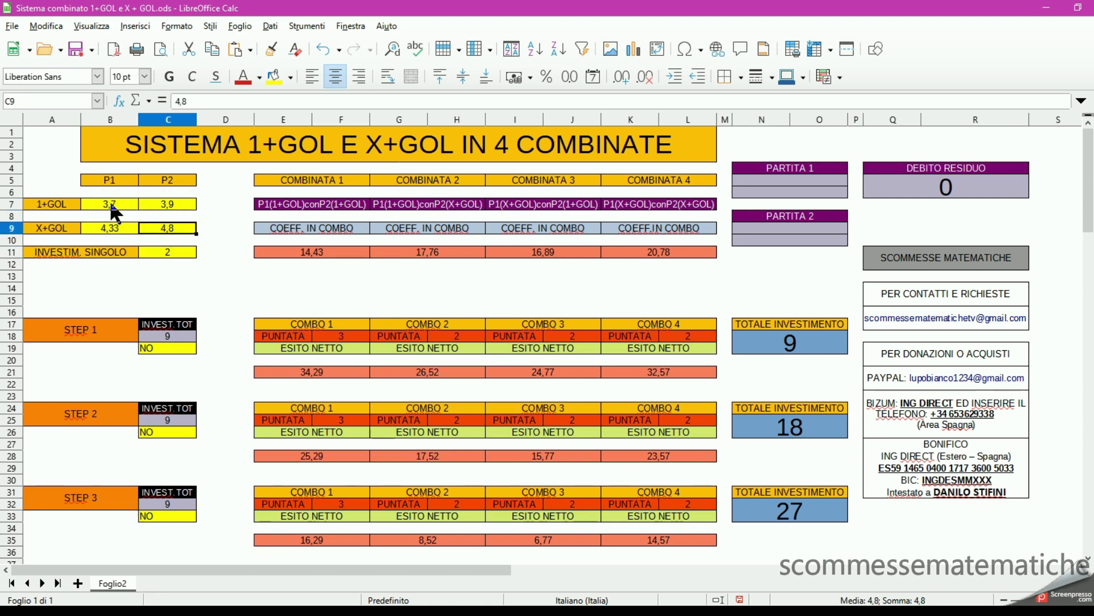
left_click(290, 251)
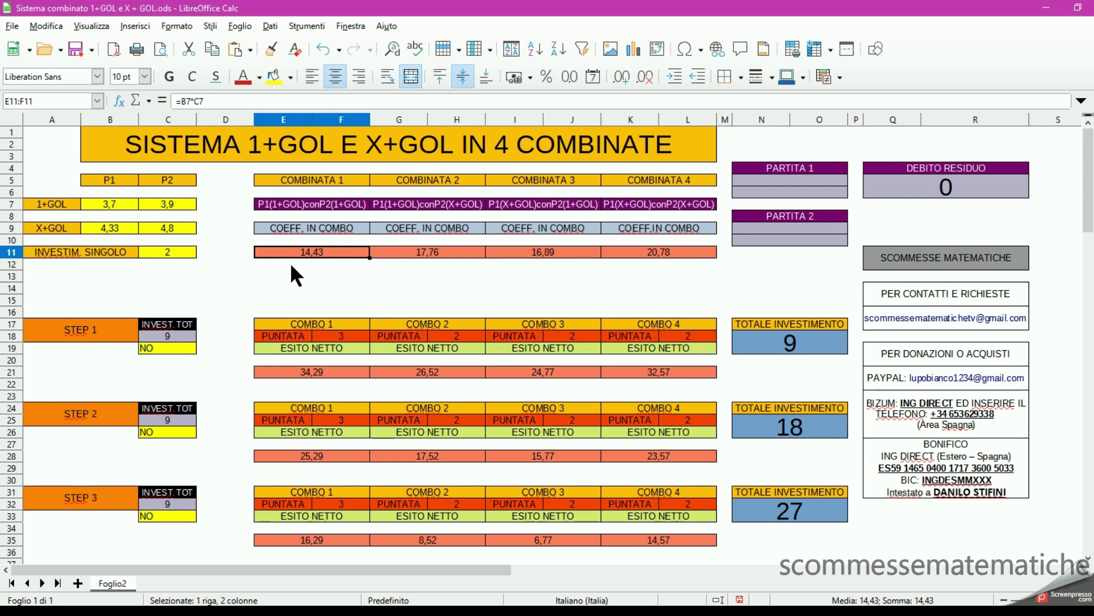
left_click(308, 179)
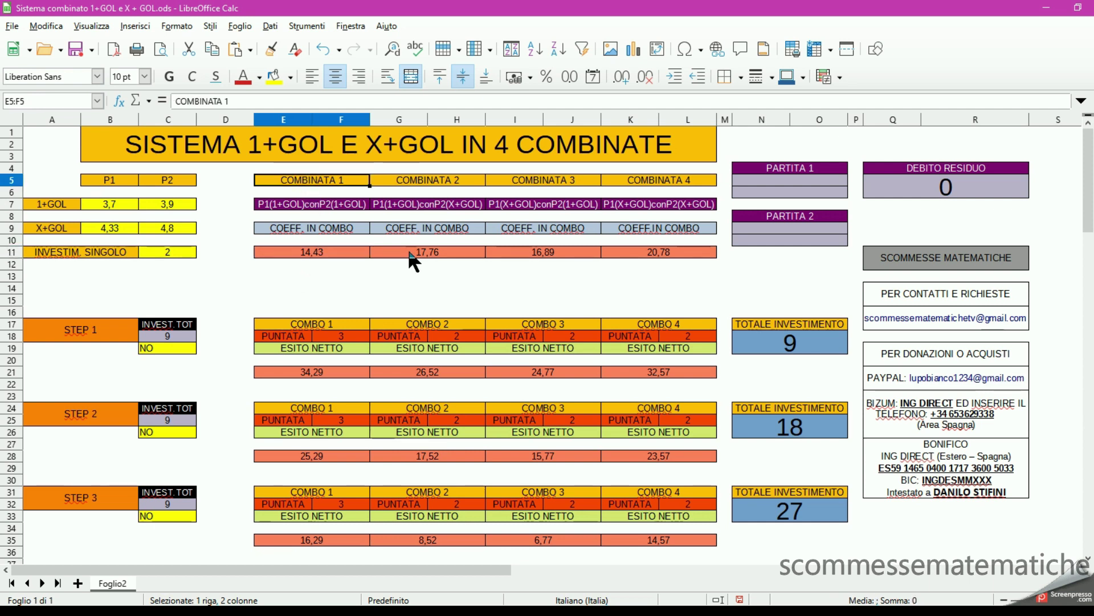
left_click(429, 179)
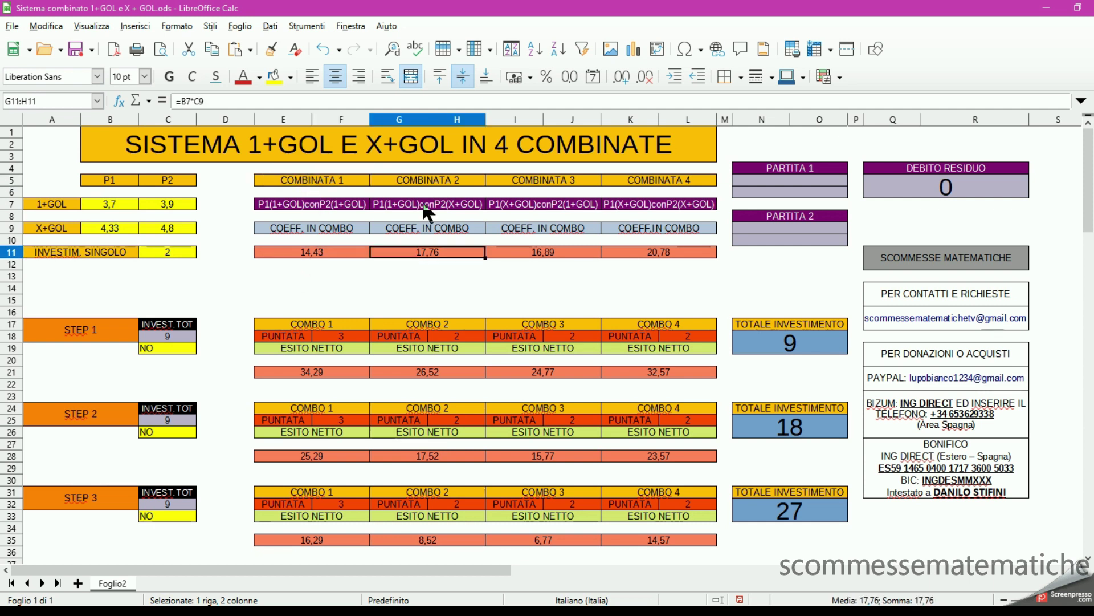
left_click(541, 252)
left_click(544, 182)
left_click(659, 251)
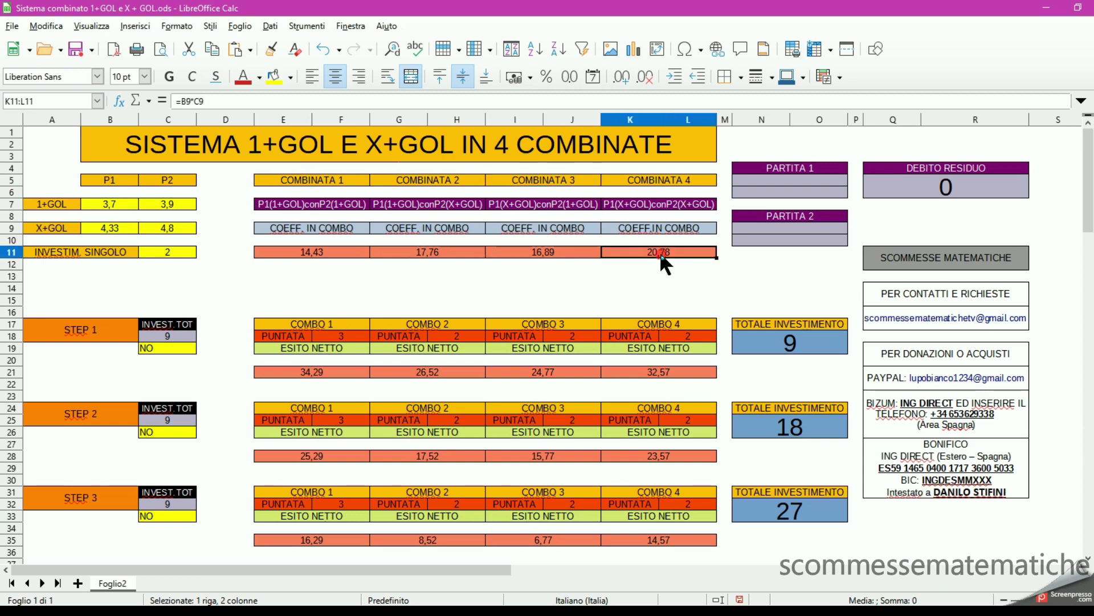
left_click(658, 182)
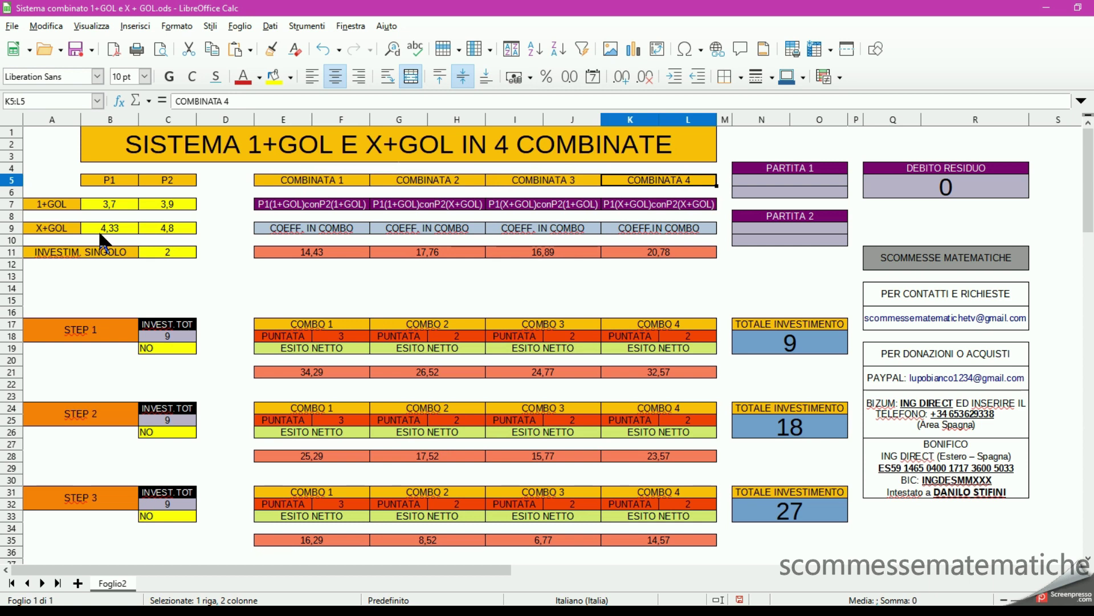
left_click(41, 228)
left_click(114, 228)
left_click(162, 229)
left_click(503, 293)
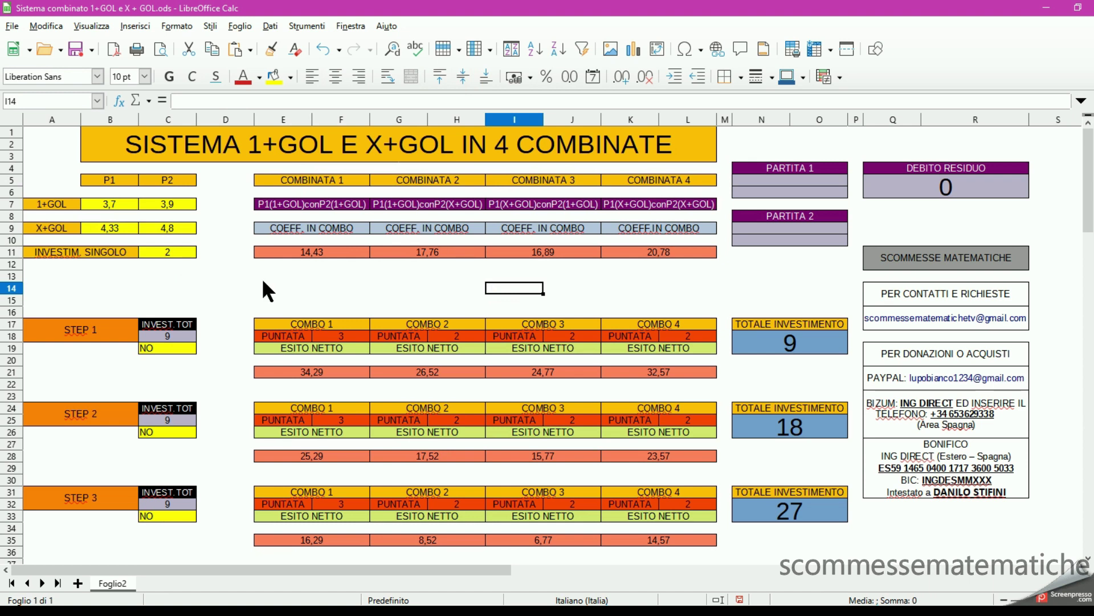
scroll(262, 279, "down", 1)
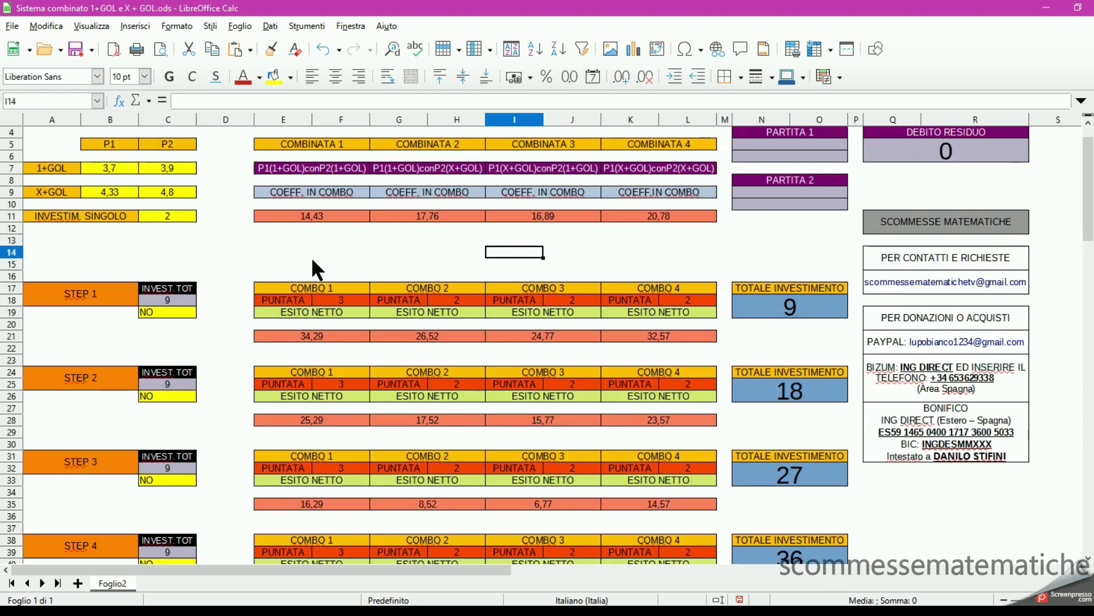
scroll(312, 260, "up", 1)
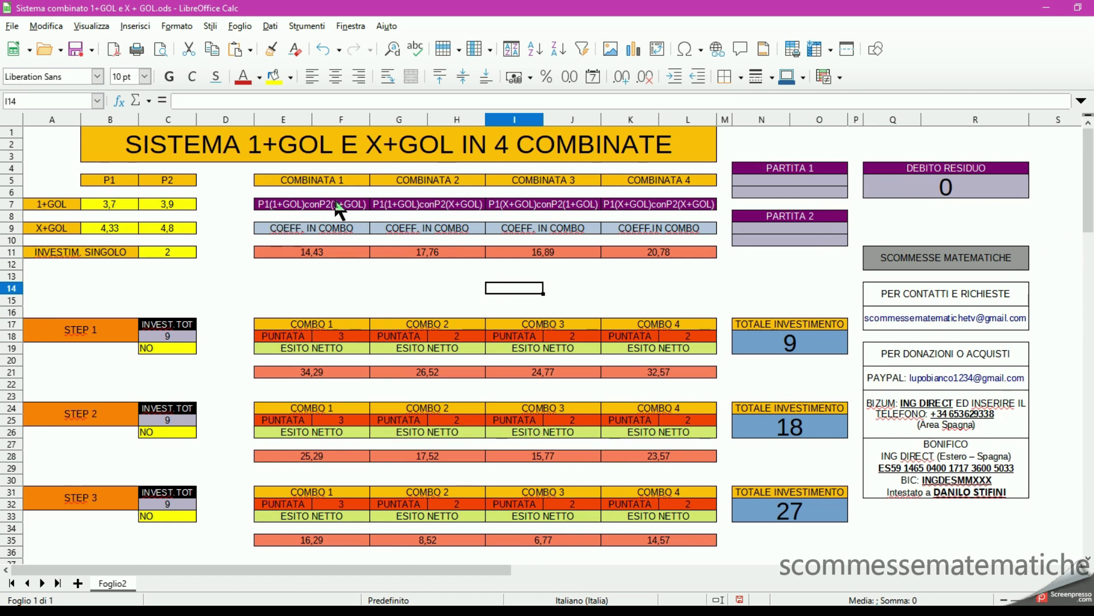
left_click(336, 338)
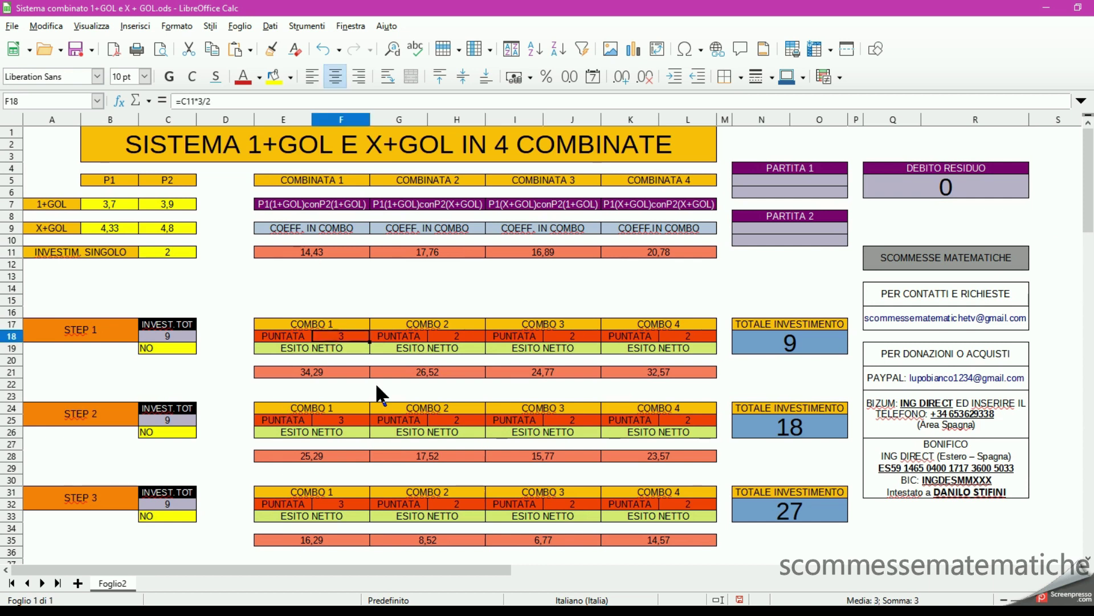
left_click(462, 338)
left_click(572, 337)
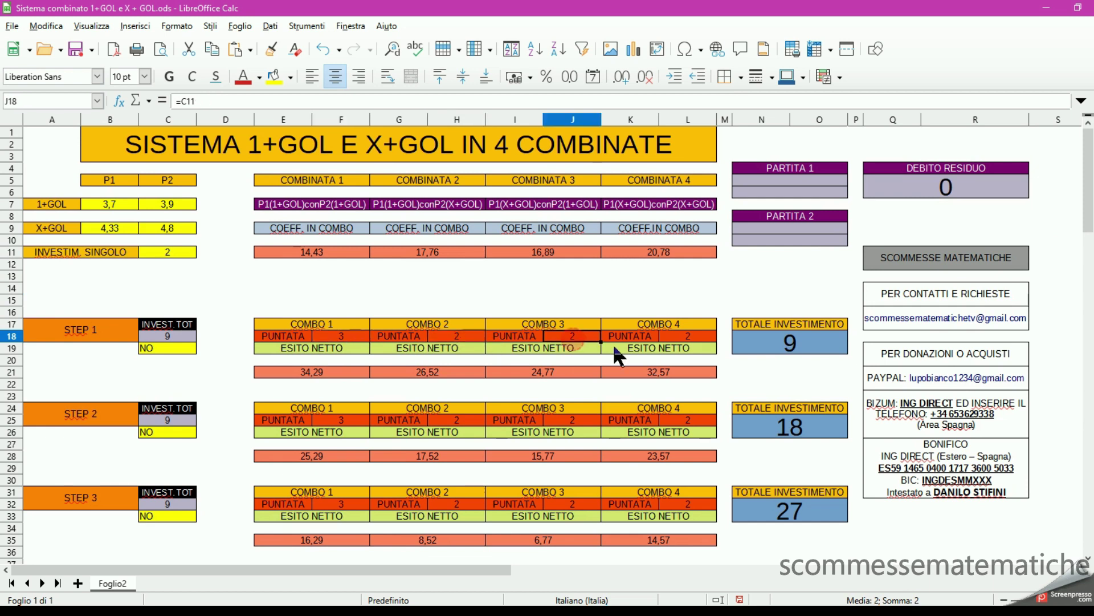
left_click(692, 337)
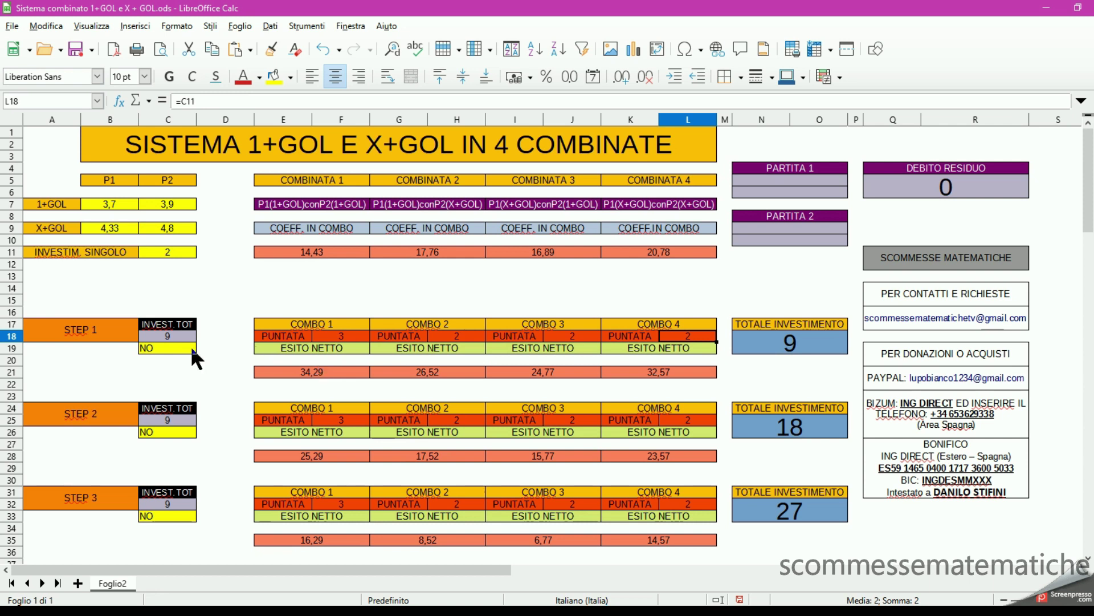
left_click(172, 336)
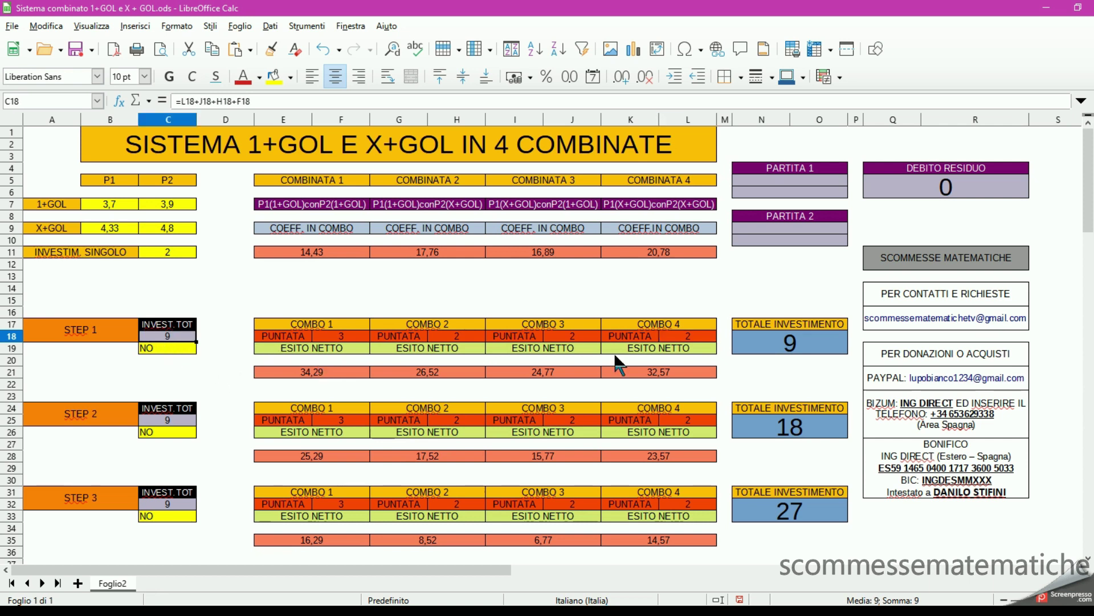
left_click(796, 344)
left_click_drag(814, 278, 813, 374)
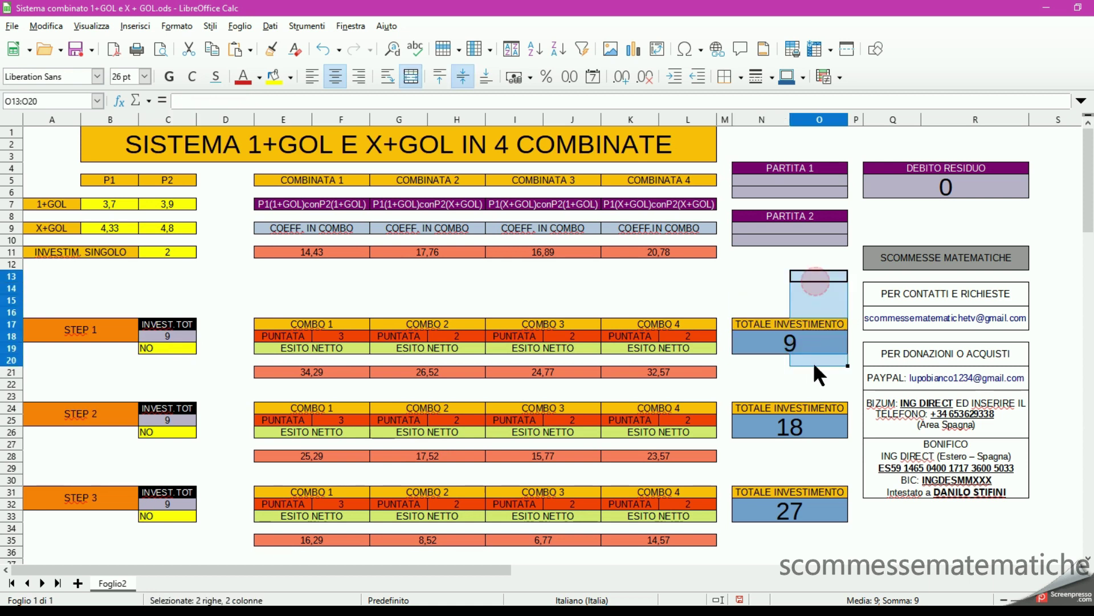
left_click(257, 289)
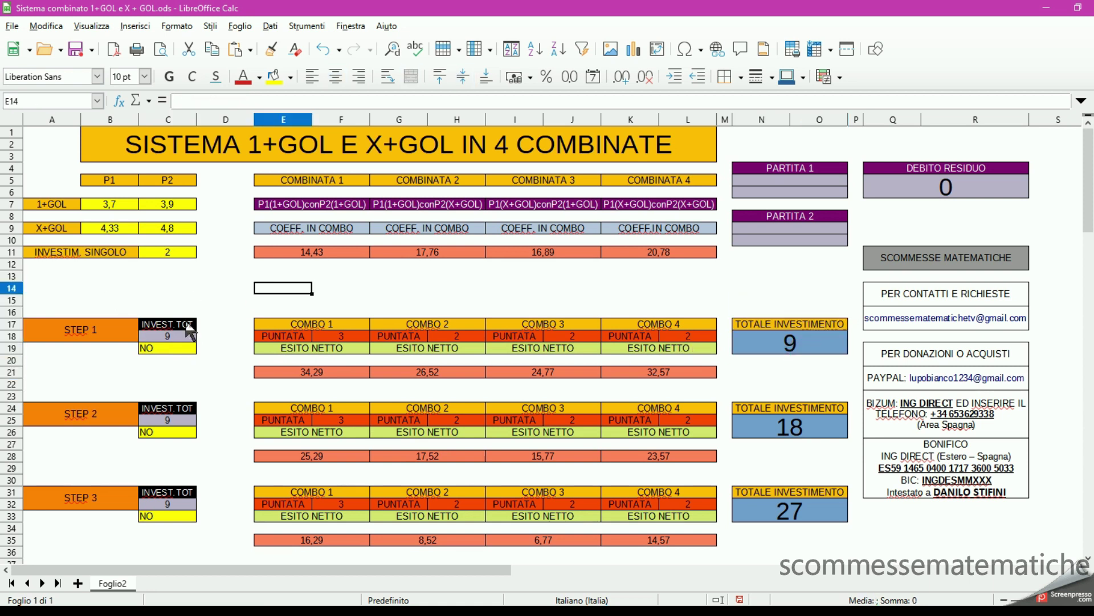
left_click(756, 182)
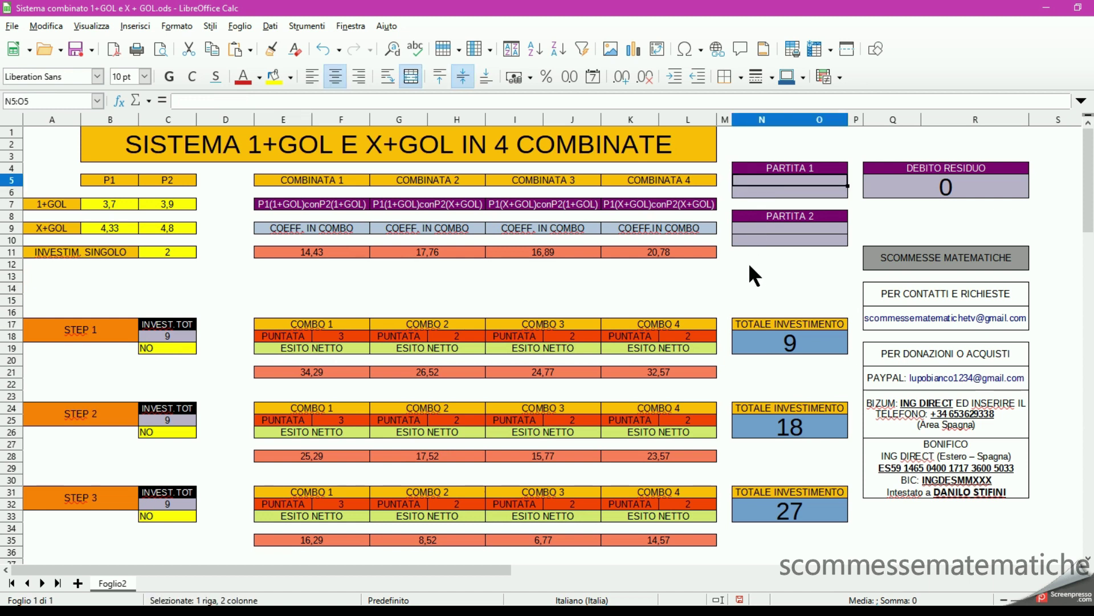
Enter roma and parma as the two PARTITA 1 teams
type("ro")
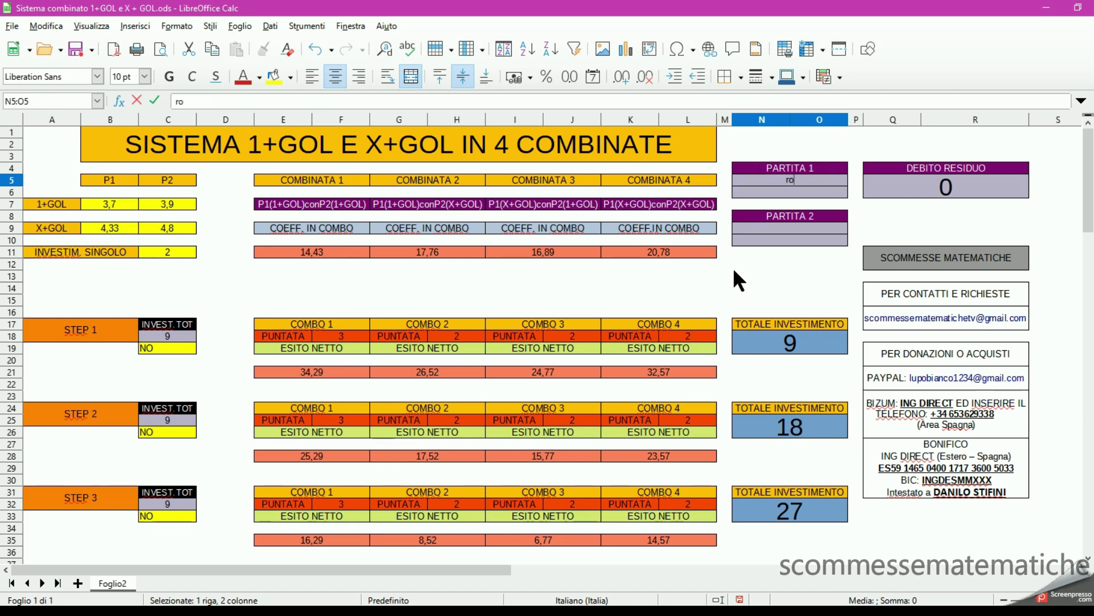
type("MA")
key("BackSpace")
key("BackSpace")
type("M")
key("BackSpace")
type("ma")
key("Return")
type("parma")
key("Return")
Enter juve and torino as the two PARTITA 2 teams
key("Down")
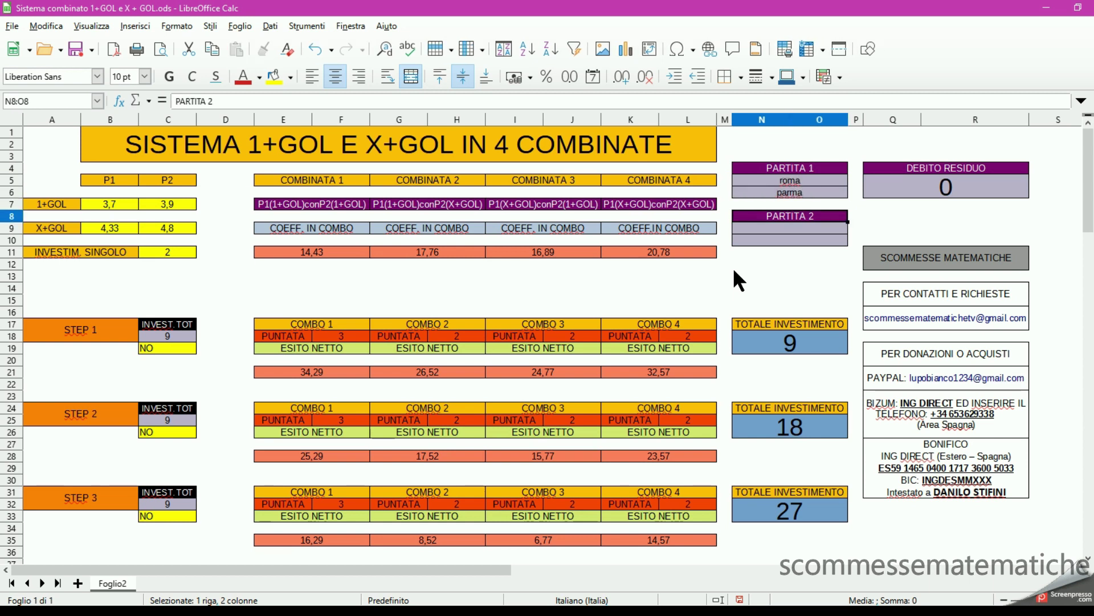
key("Down")
type("juve")
key("Return")
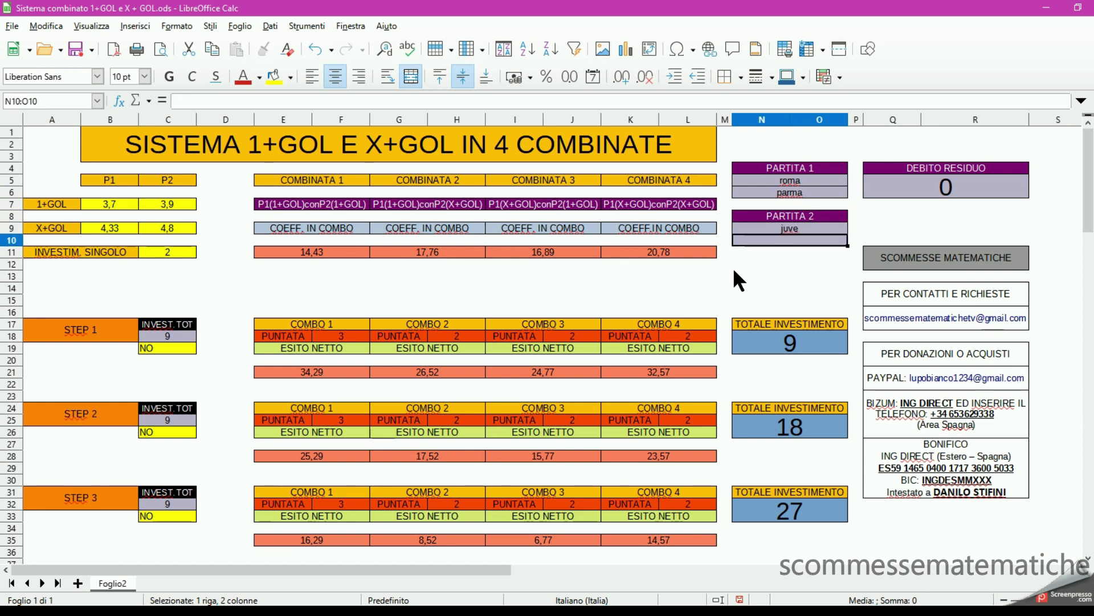
type("torino")
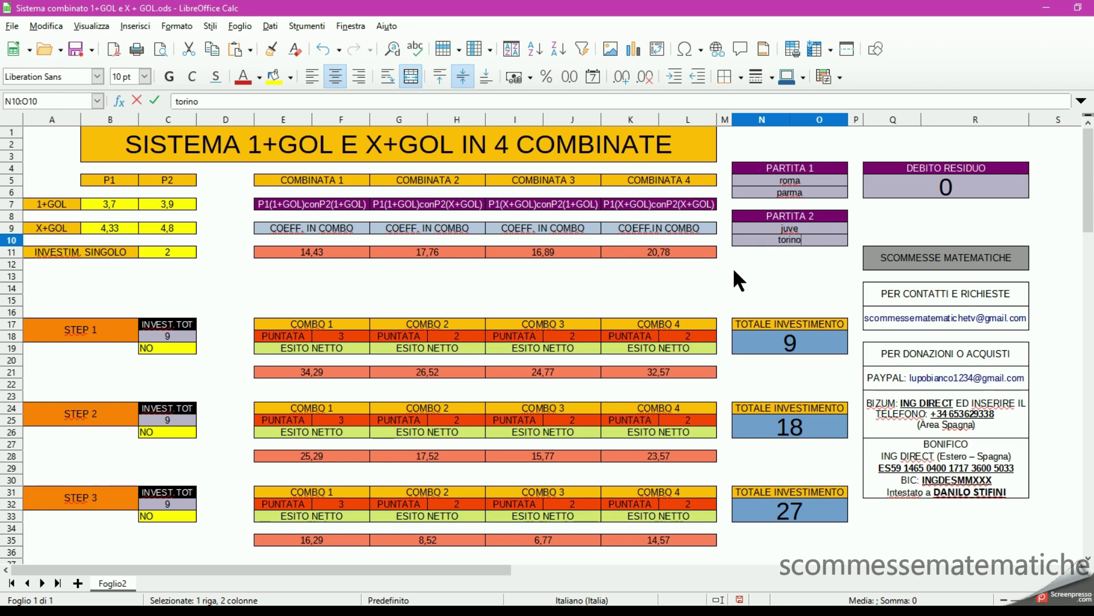
key("Return")
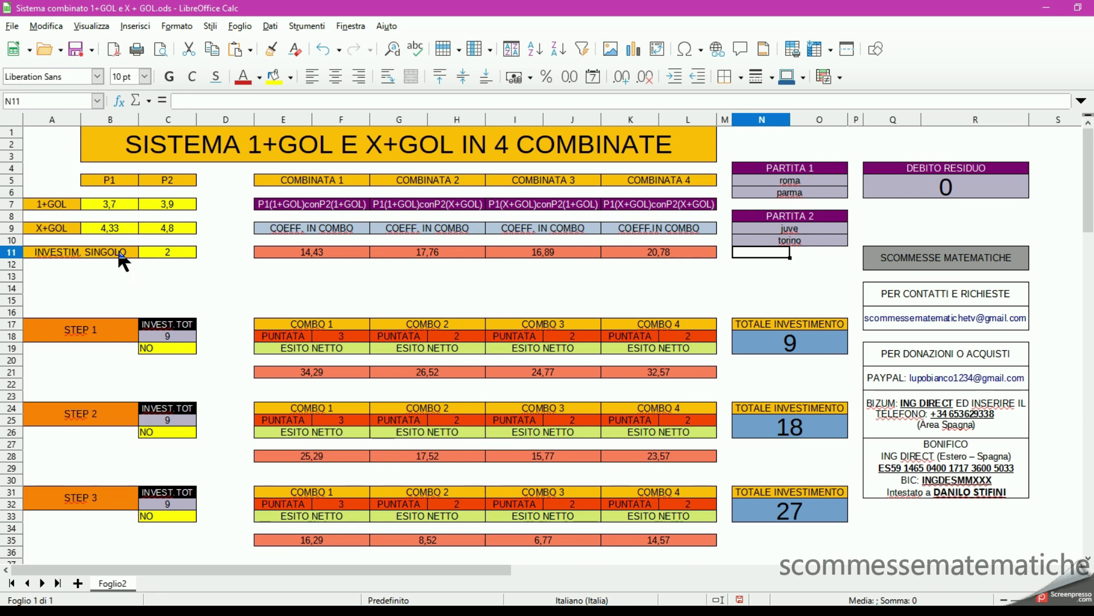
left_click(118, 207)
left_click(126, 226)
left_click(125, 203)
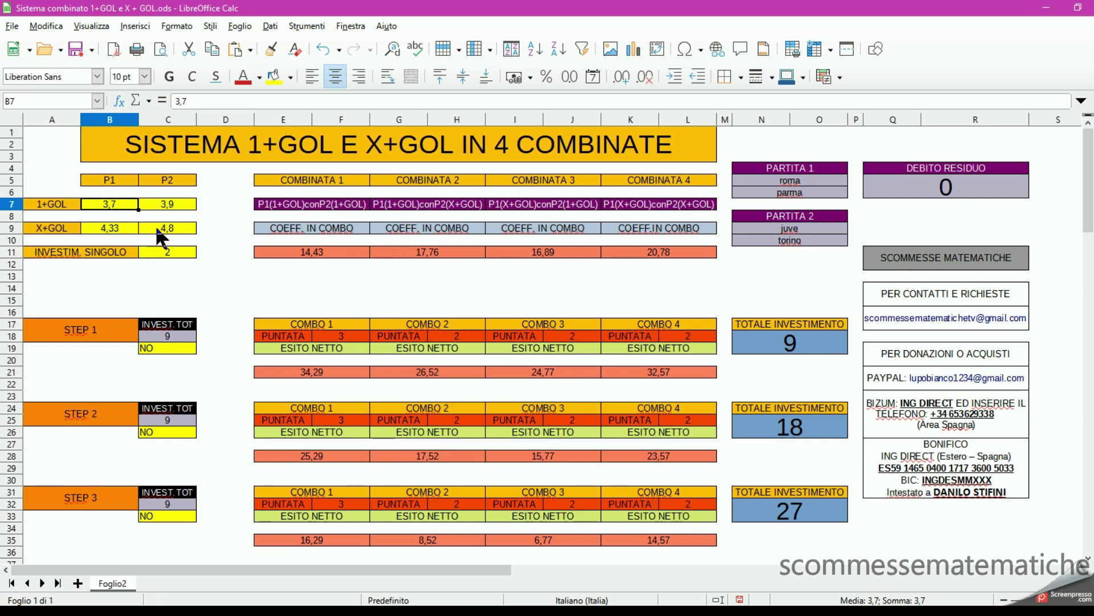
type("8")
key("Return")
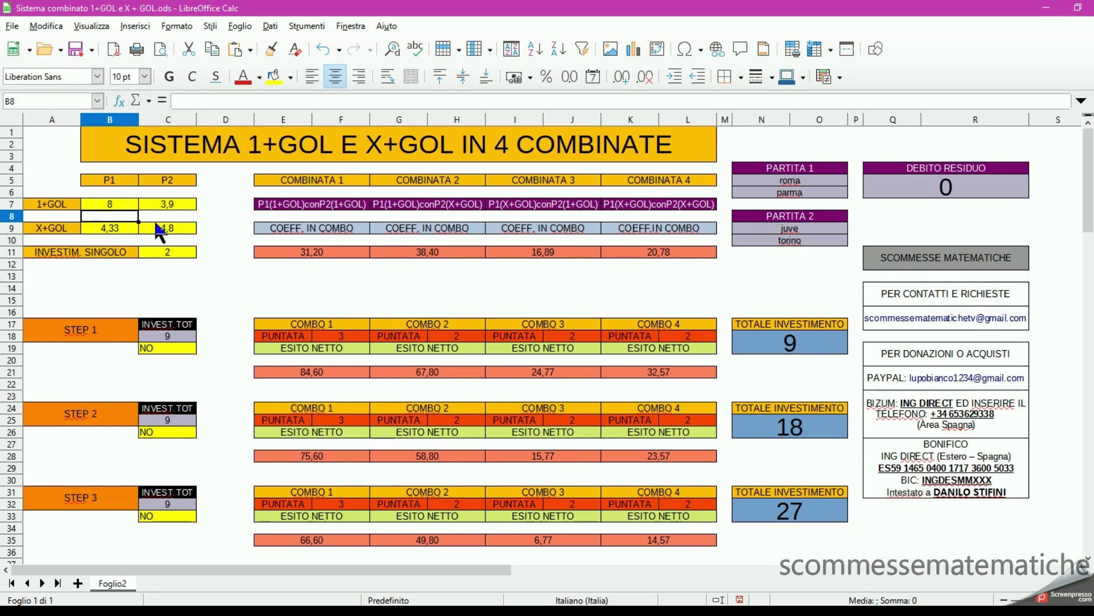
left_click(110, 205)
left_click(320, 48)
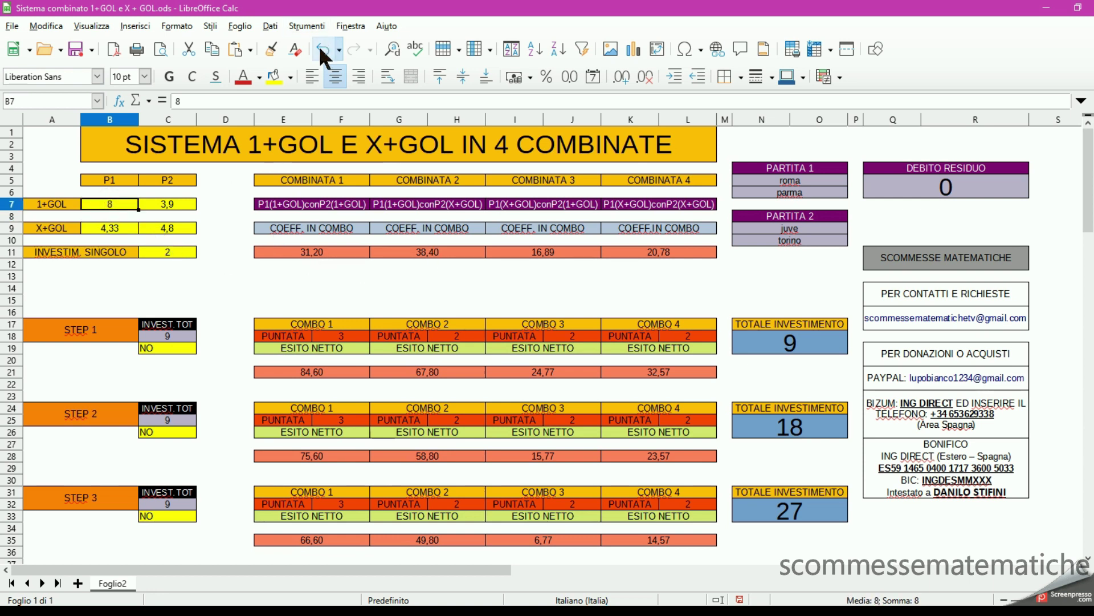
left_click(308, 275)
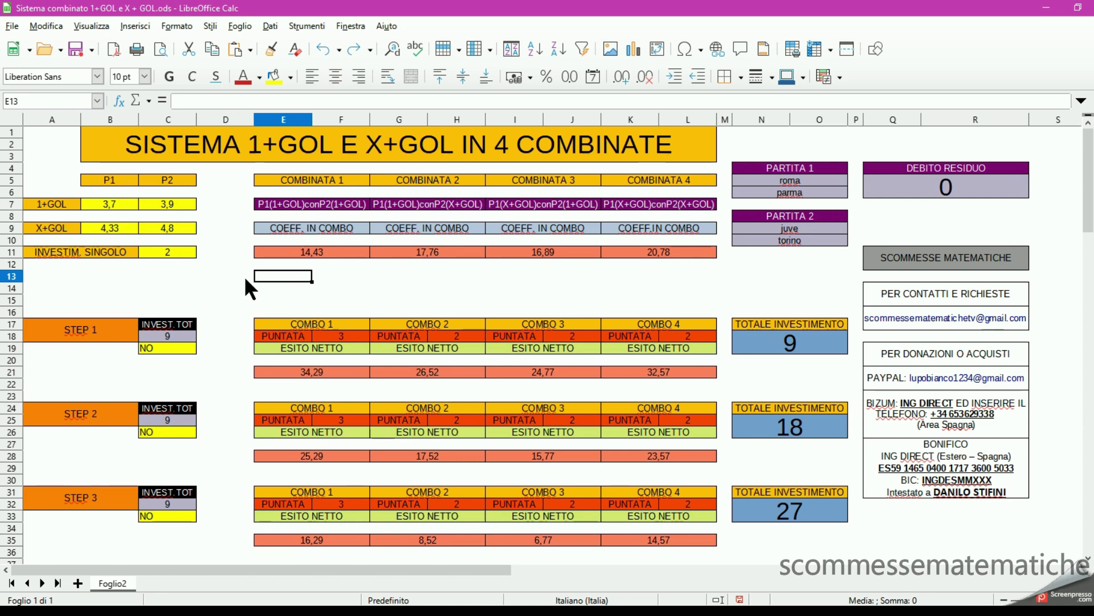
Choose IN ATTESA from the STEP 1 outcome dropdown in C19
left_click(158, 347)
left_click(202, 347)
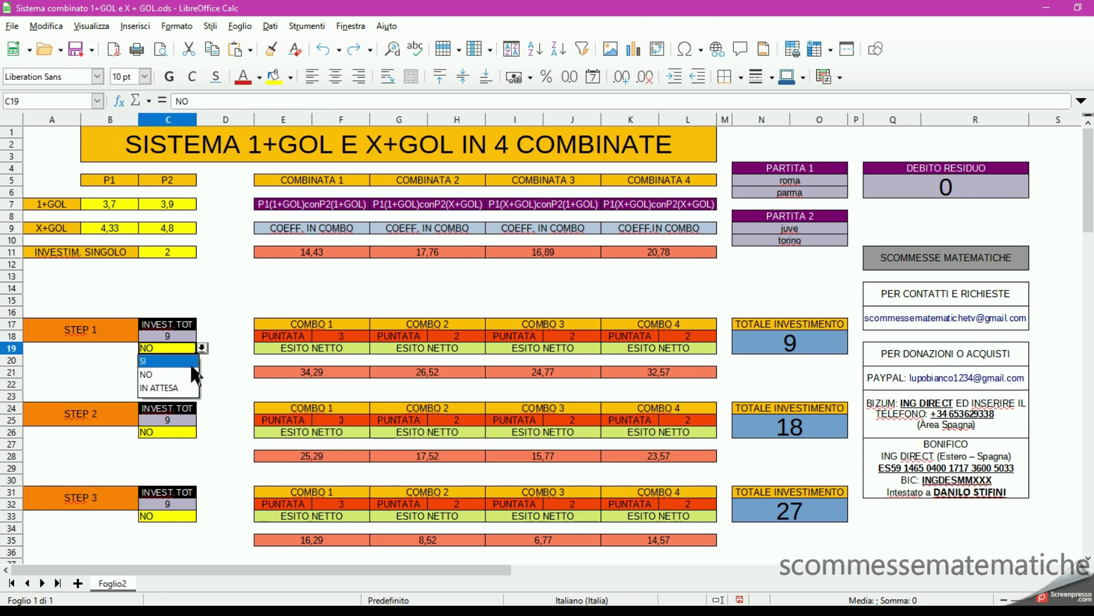
left_click(171, 388)
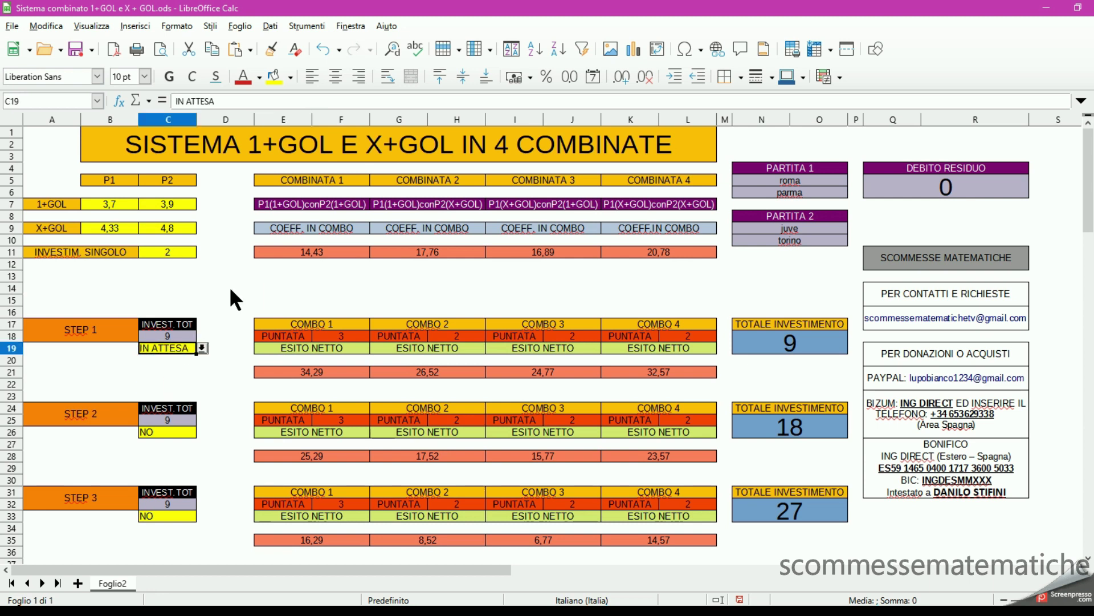
left_click(230, 290)
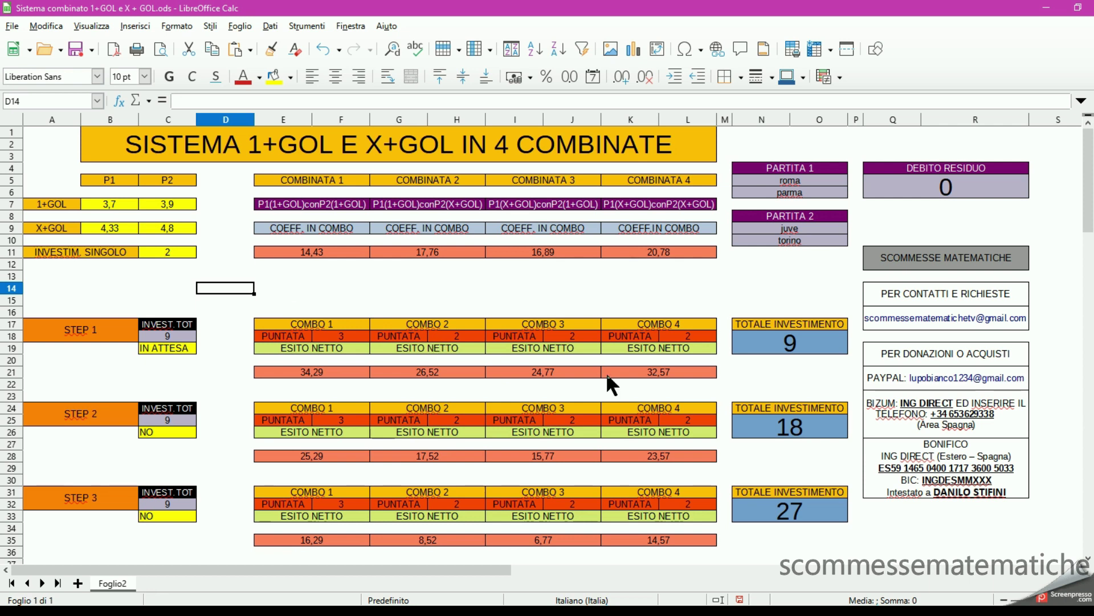
left_click(659, 324)
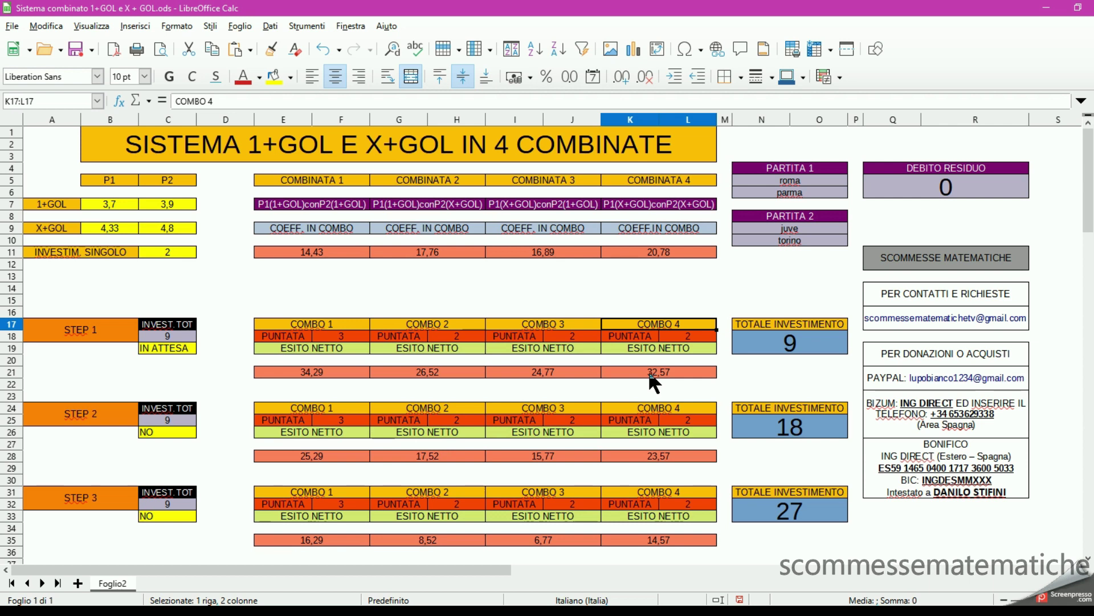
key("Down")
key("Down")
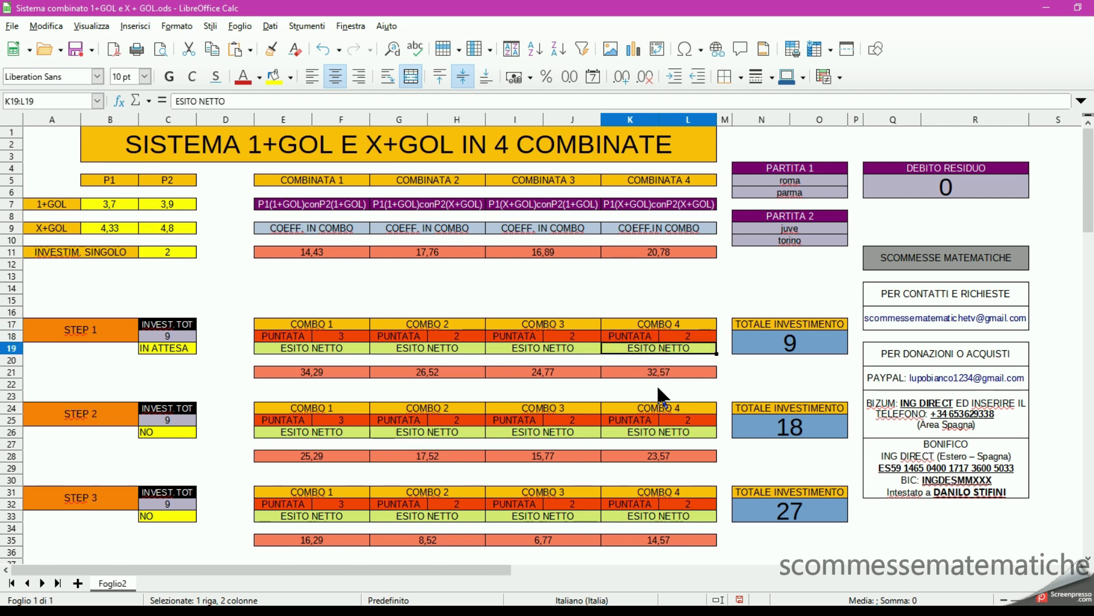
left_click(658, 388)
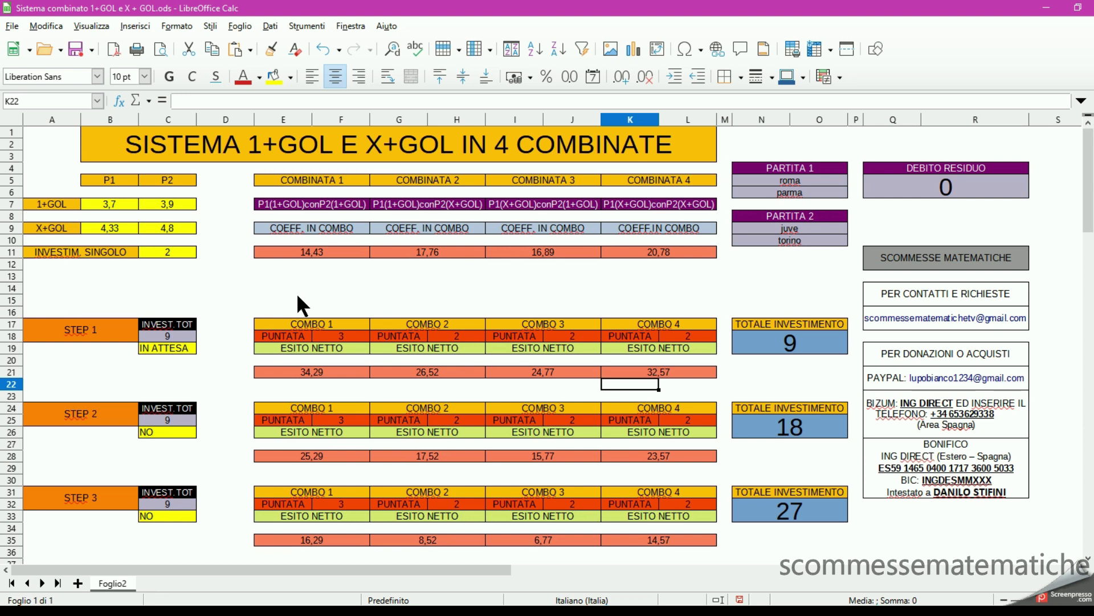
Set the STEP 1 outcome in C19 back to NO
scroll(296, 293, "down", 1)
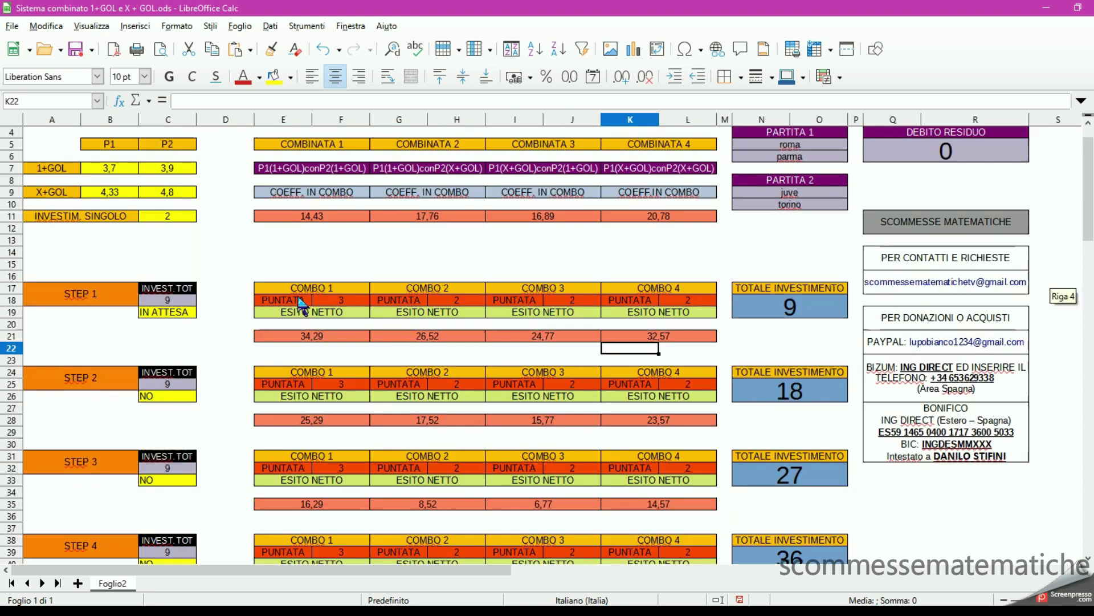
left_click(171, 314)
left_click(202, 312)
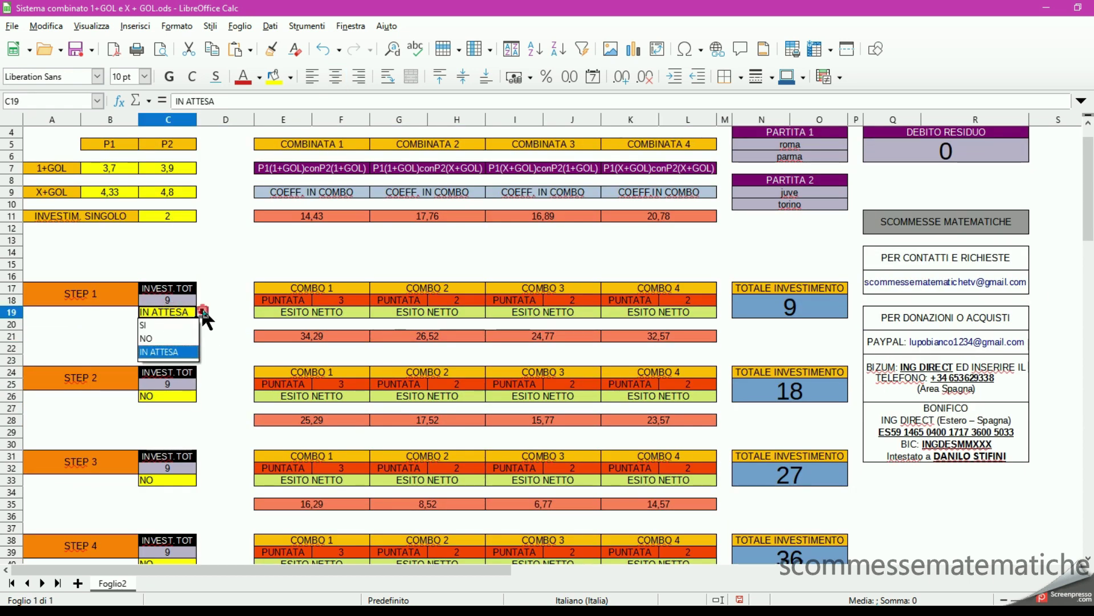
left_click(189, 338)
Set the STEP 2 outcome in C26 to IN ATTESA
left_click(183, 397)
left_click(202, 396)
left_click(168, 435)
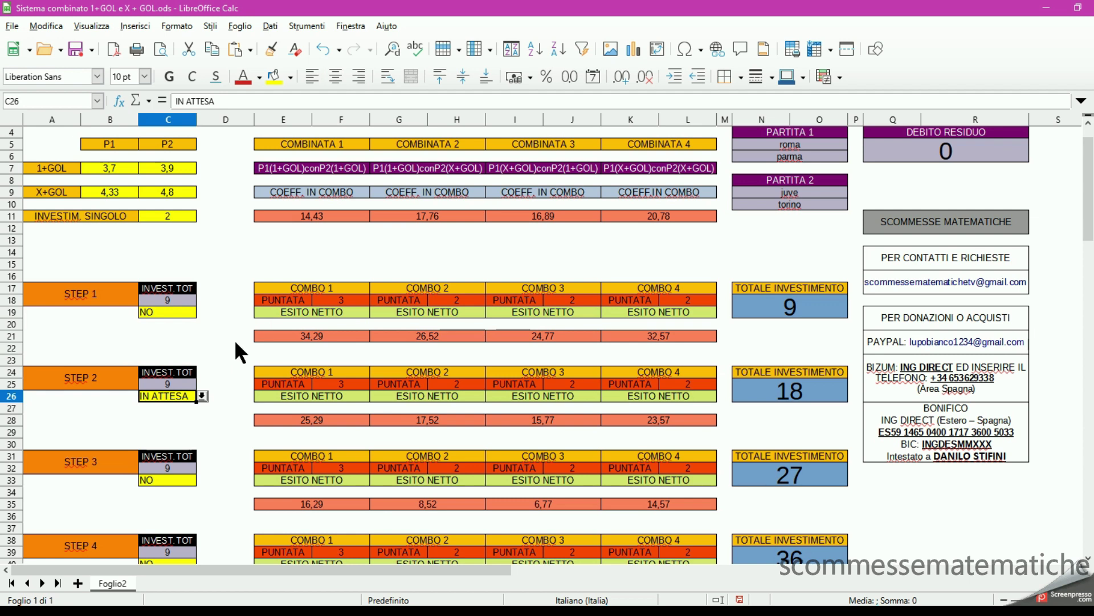
Replace the PARTITA 1 teams with lazio and verona
left_click(758, 145)
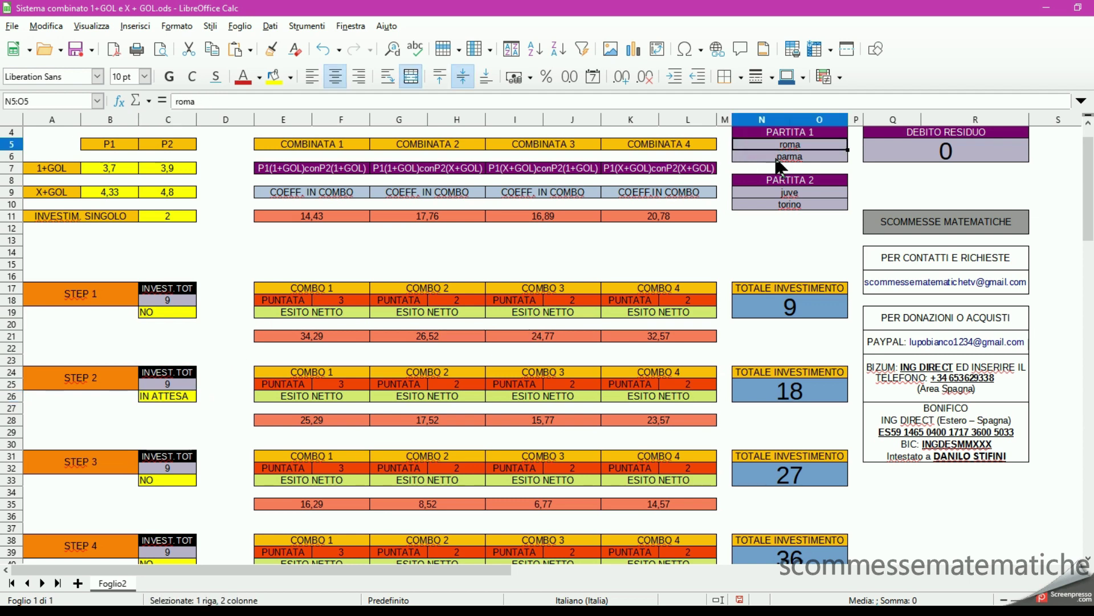
type("lazio")
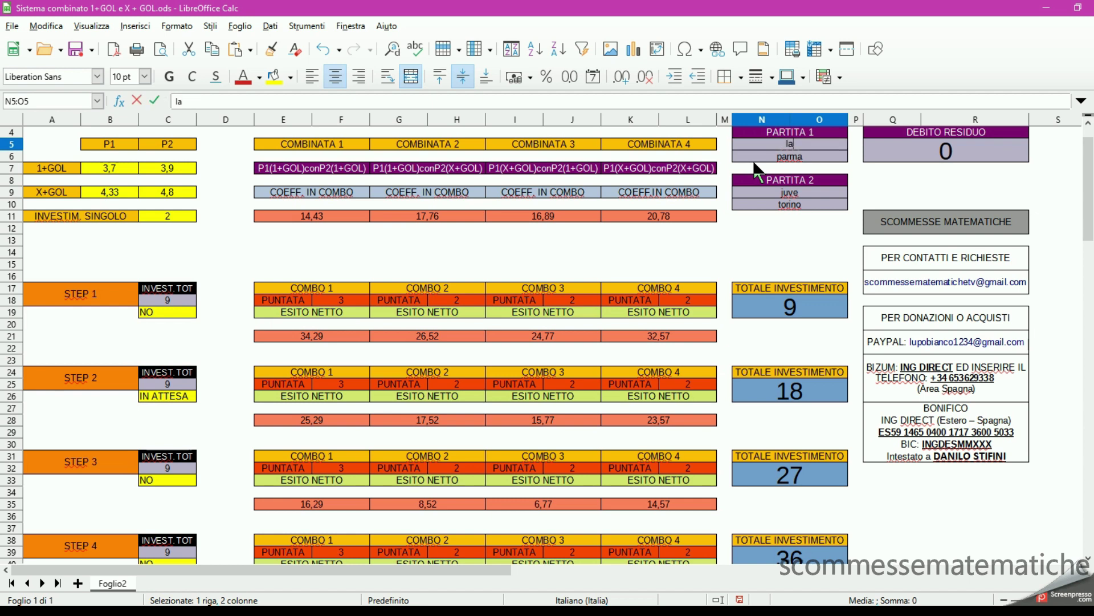
key("Return")
type("veo")
key("BackSpace")
type("rona")
key("Return")
Enter liverpool and arsenal as the PARTITA 2 teams
key("Down")
type("liverpp")
key("BackSpace")
type("ool")
key("Return")
type("arsenal")
key("Return")
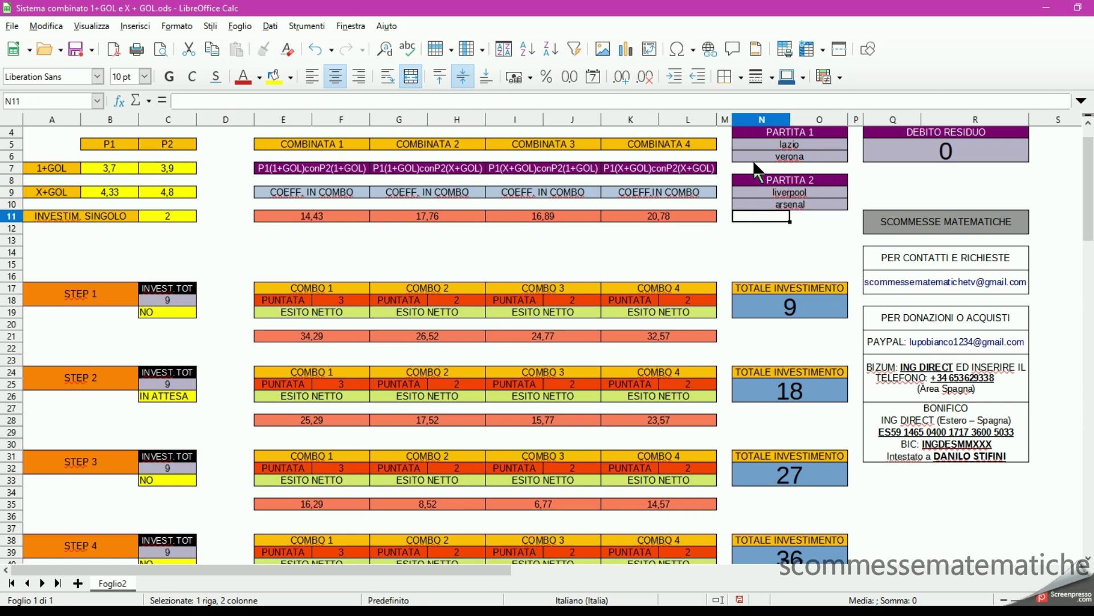
Set the P1 odds to 4 for 1+GOL and 4,65 for X+GOL
left_click(104, 169)
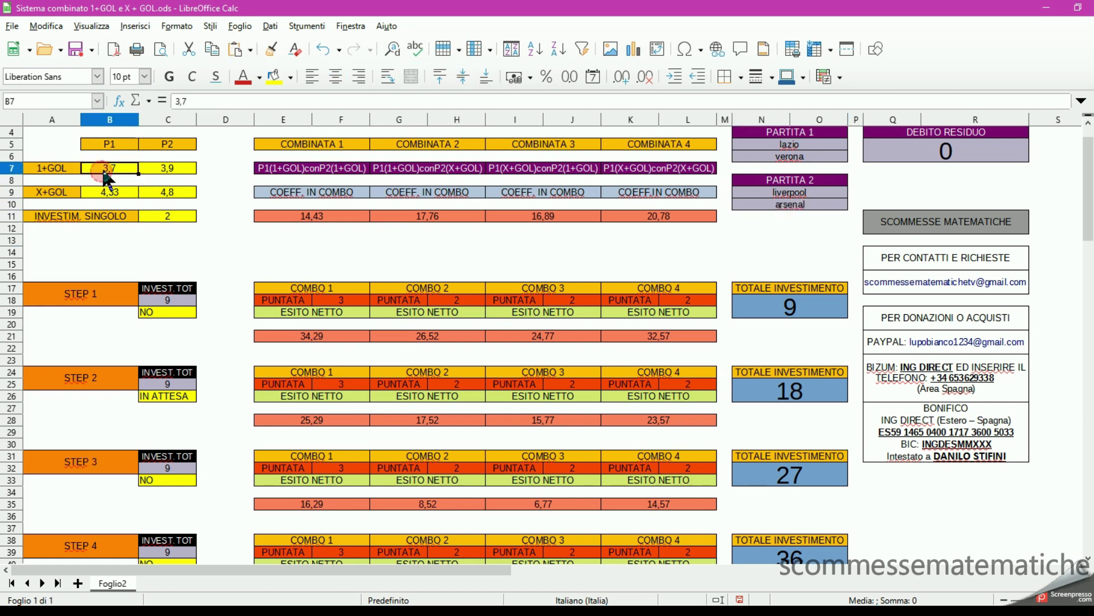
type("4")
key("Return")
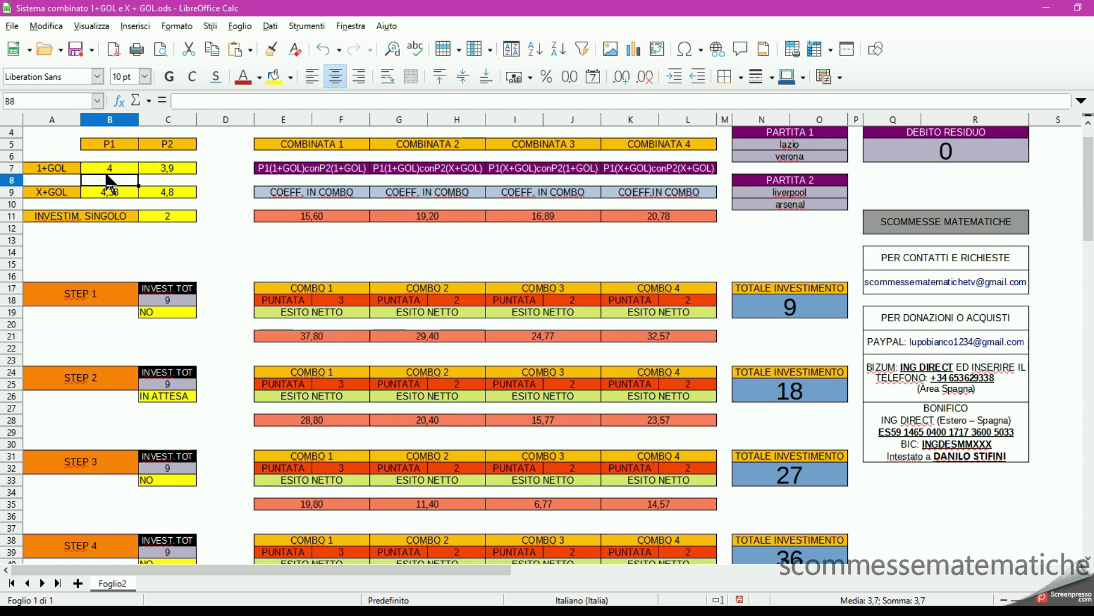
left_click(122, 188)
type("4,65")
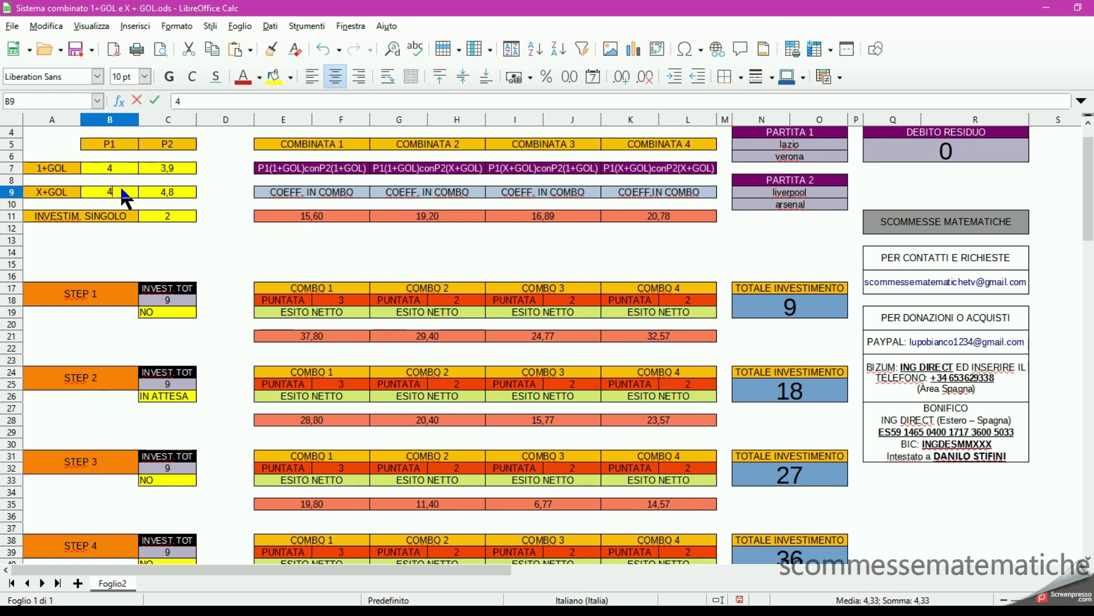
key("Return")
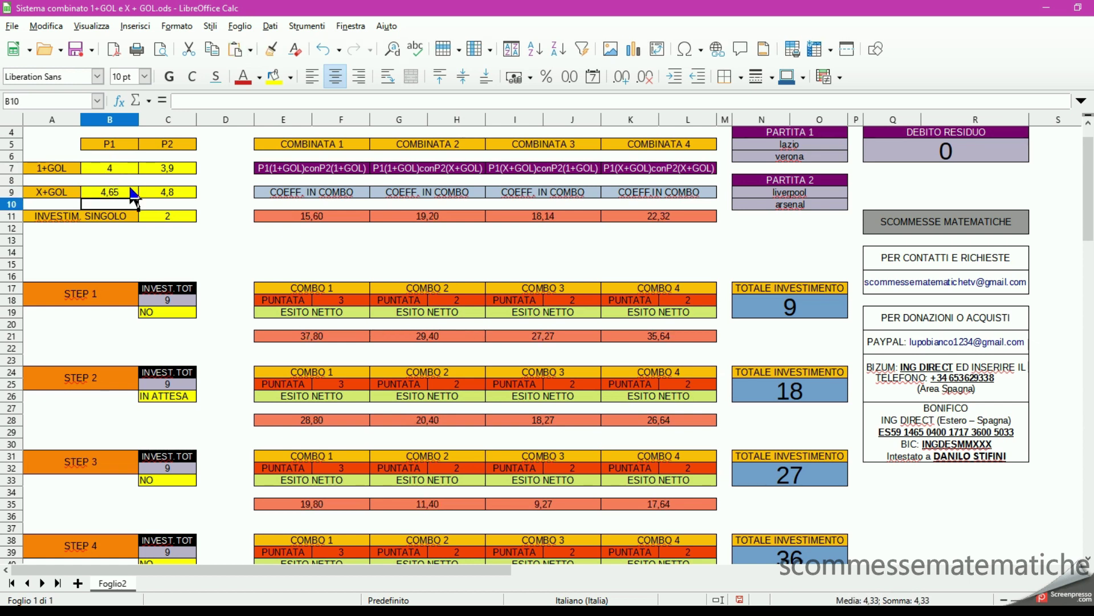
Set the P2 odds to 3,8 for 1+GOL and 4,7 for X+GOL
left_click(158, 166)
type("3,8")
key("Return")
type("7,")
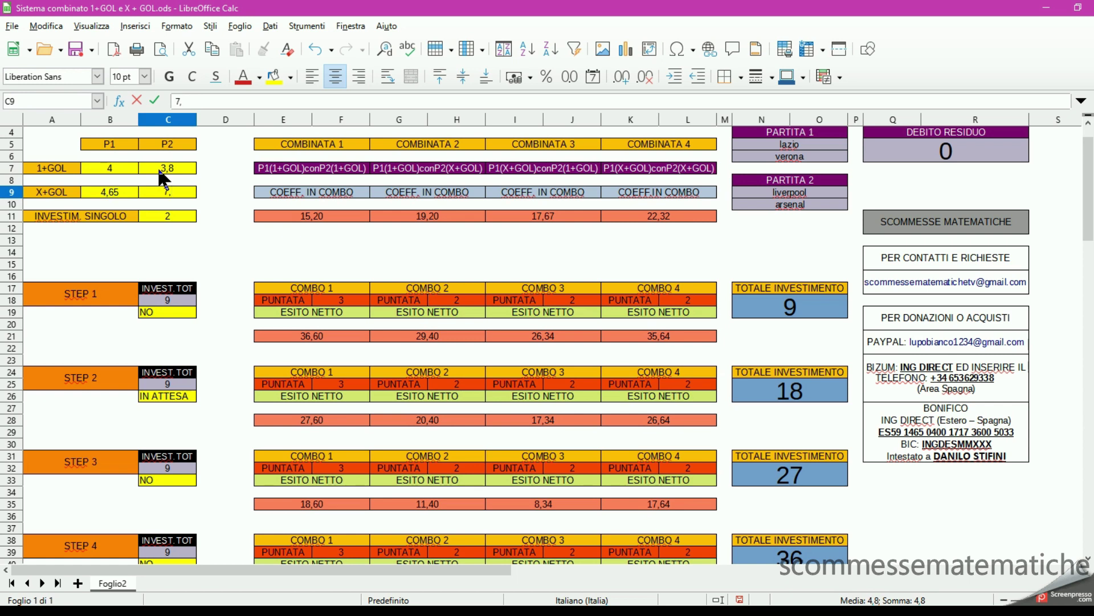
type("4")
type("7")
key("Return")
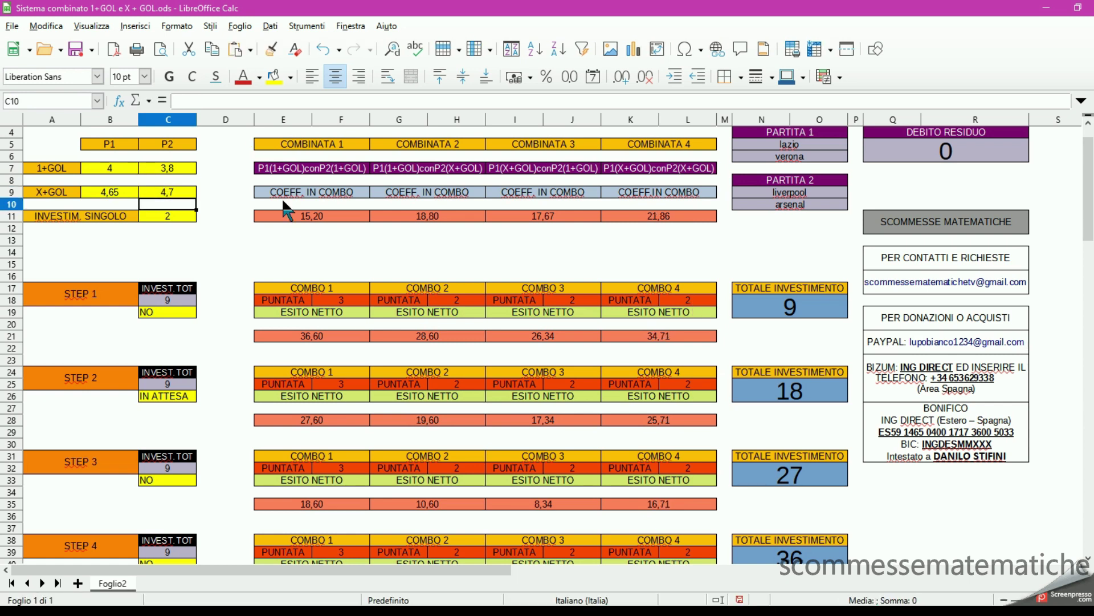
left_click(323, 217)
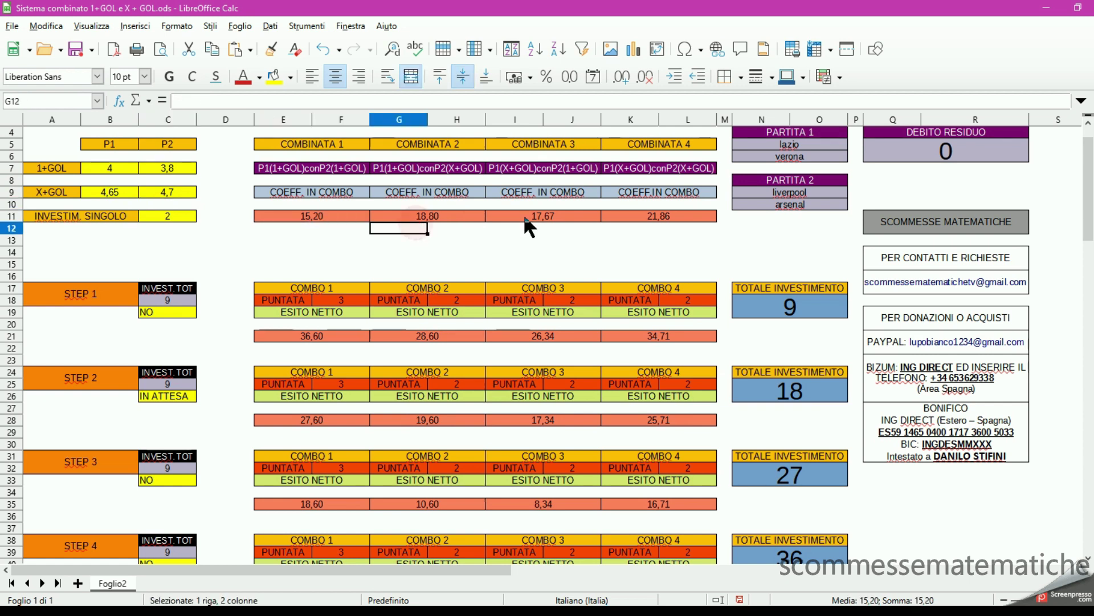
left_click(523, 215)
left_click(661, 218)
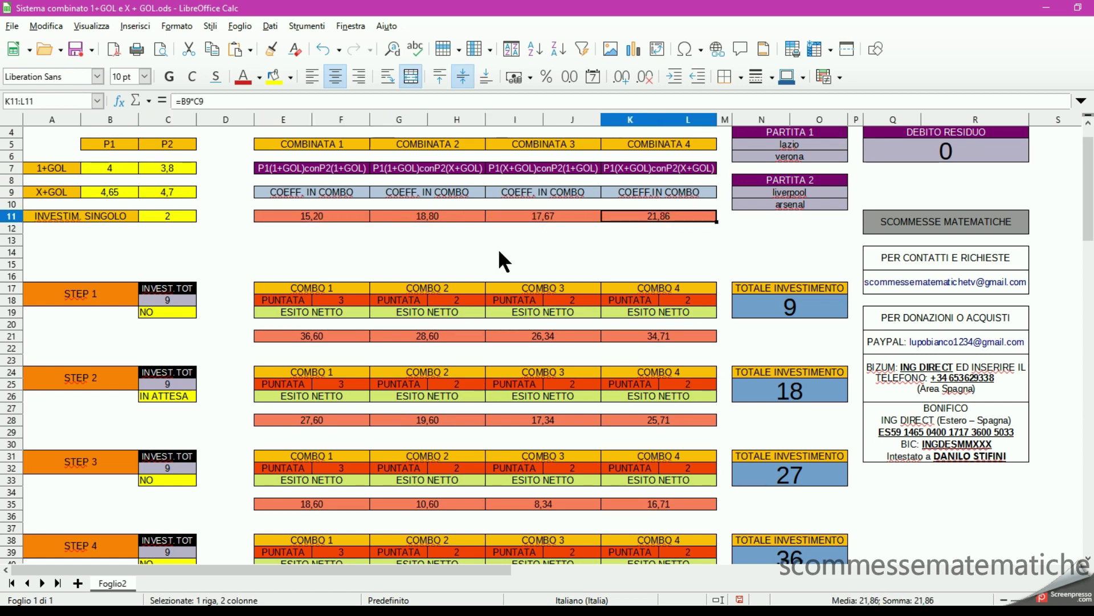
left_click(328, 214)
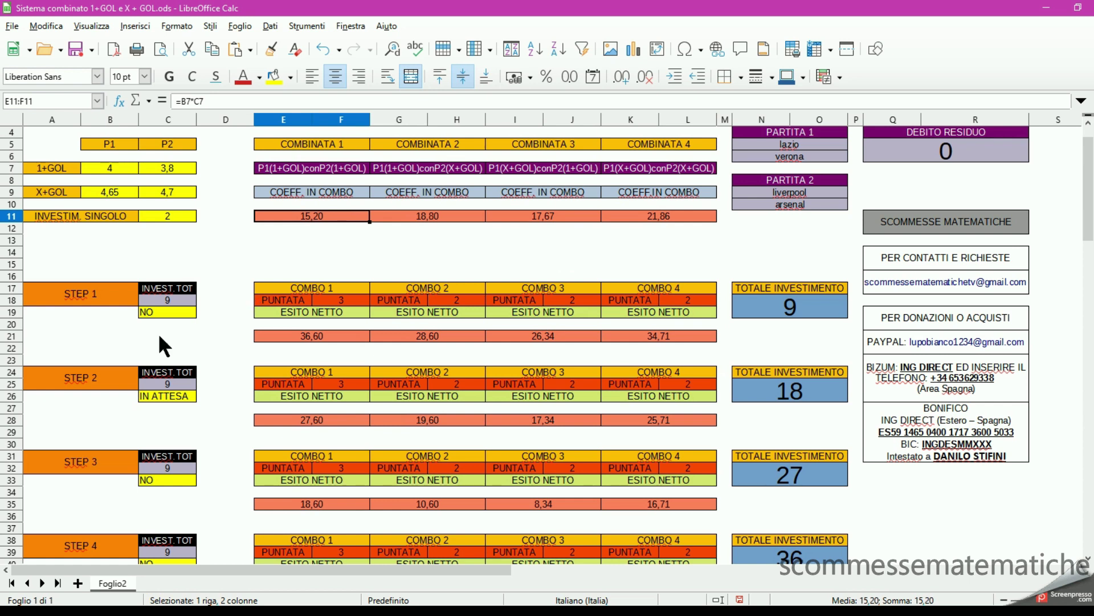
left_click(89, 385)
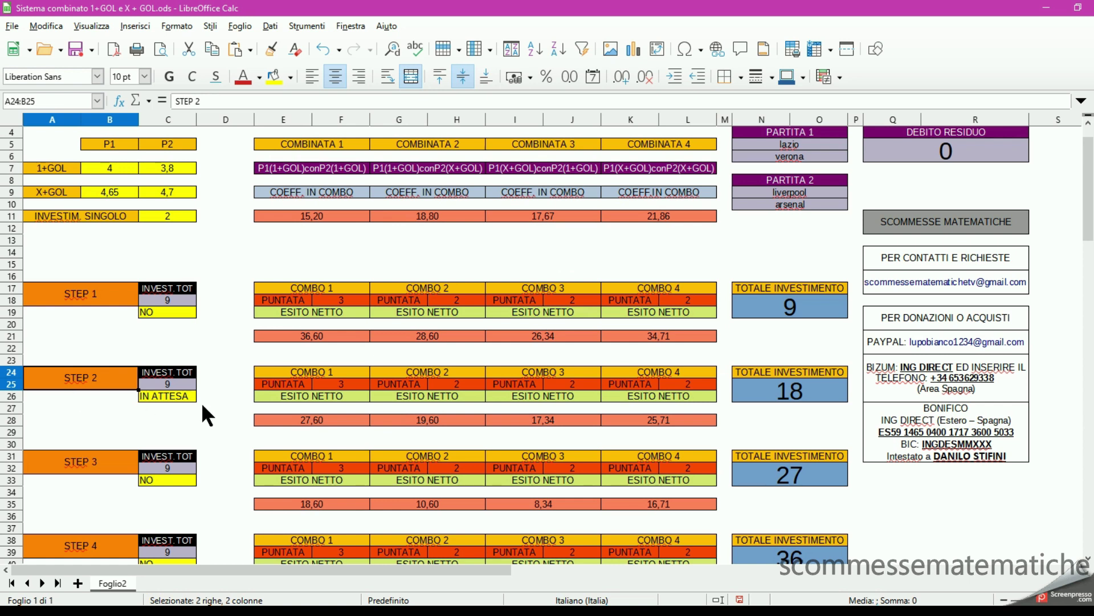
left_click(779, 399)
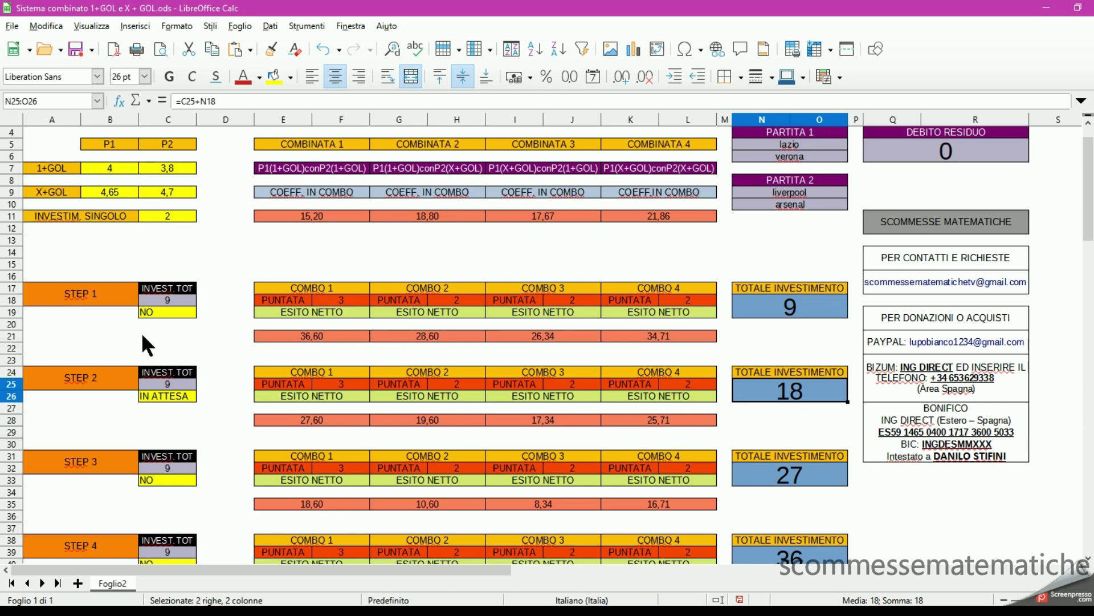
left_click(167, 300)
left_click(167, 385)
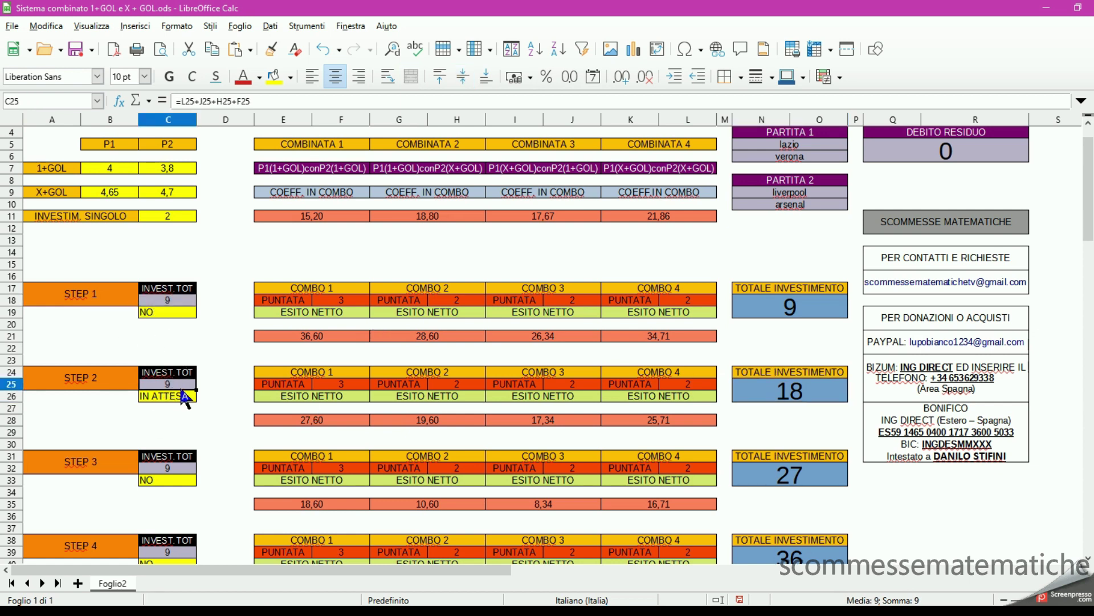
left_click(331, 386)
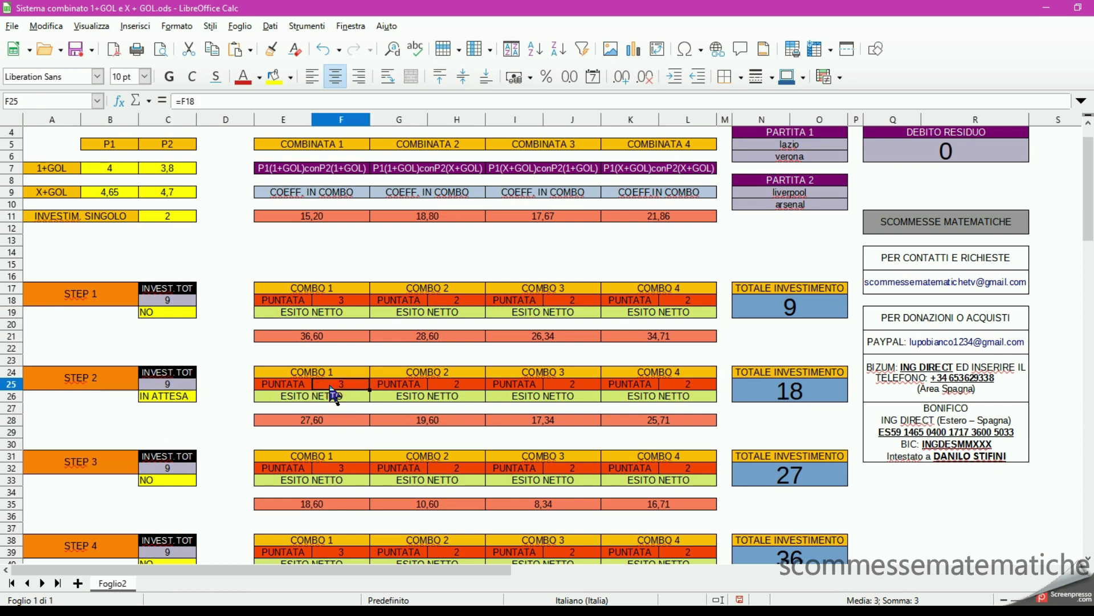
left_click(454, 386)
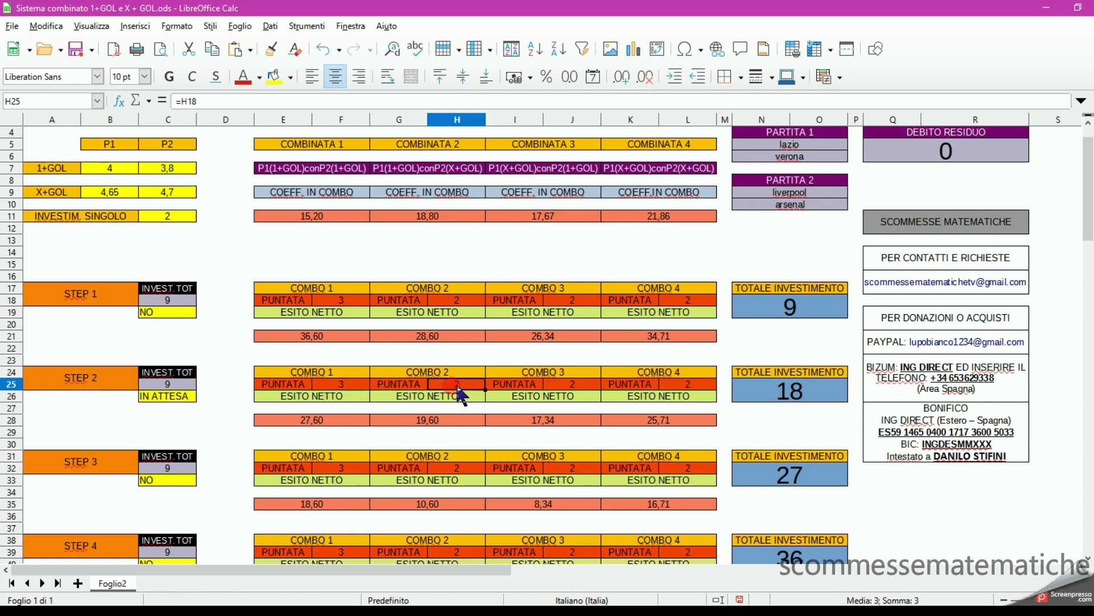
left_click(576, 387)
left_click(684, 386)
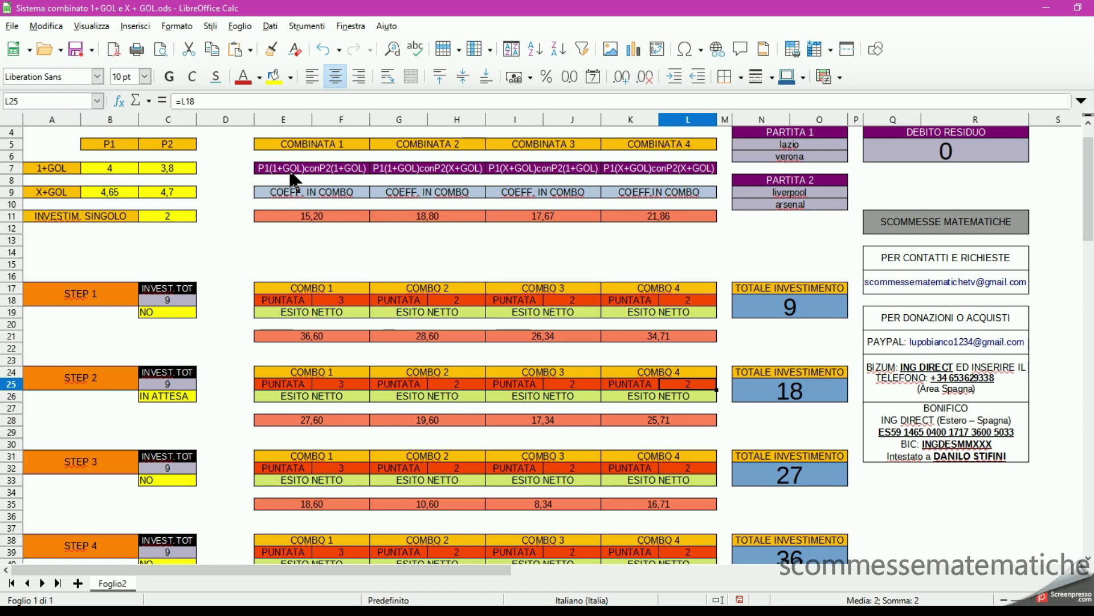
left_click(311, 421)
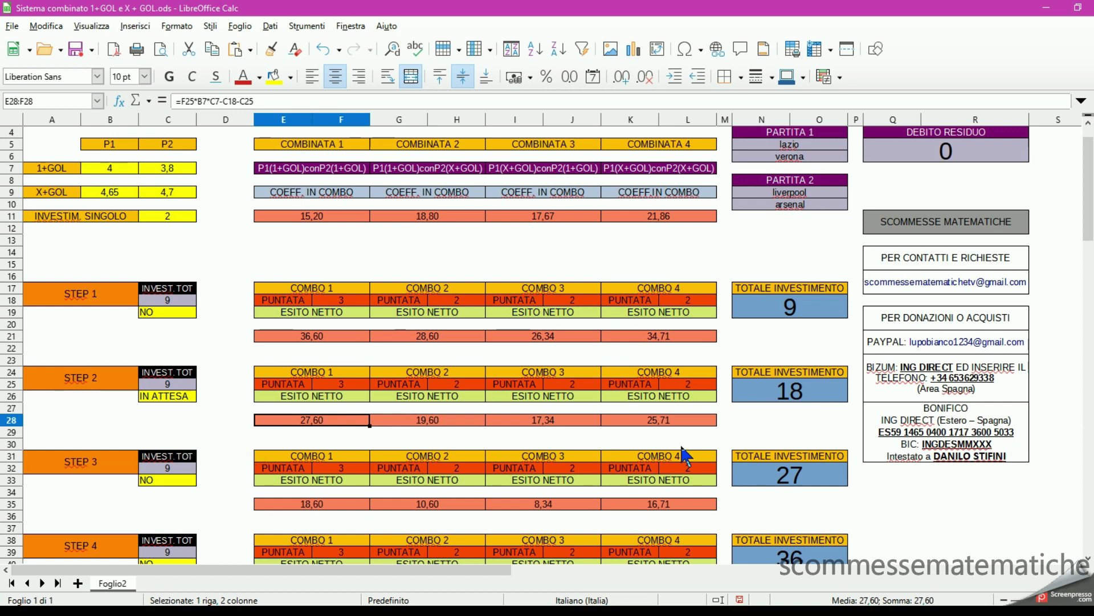
Check the STEP 1 and STEP 2 formulas, then set the STEP 2 outcome to NO
left_click(165, 301)
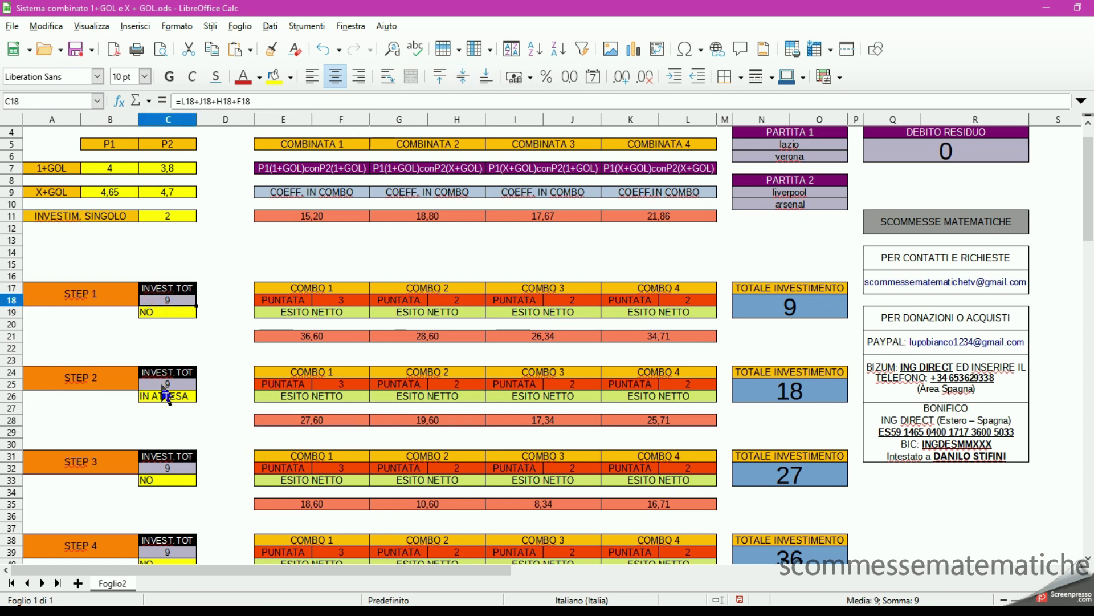
left_click(309, 421)
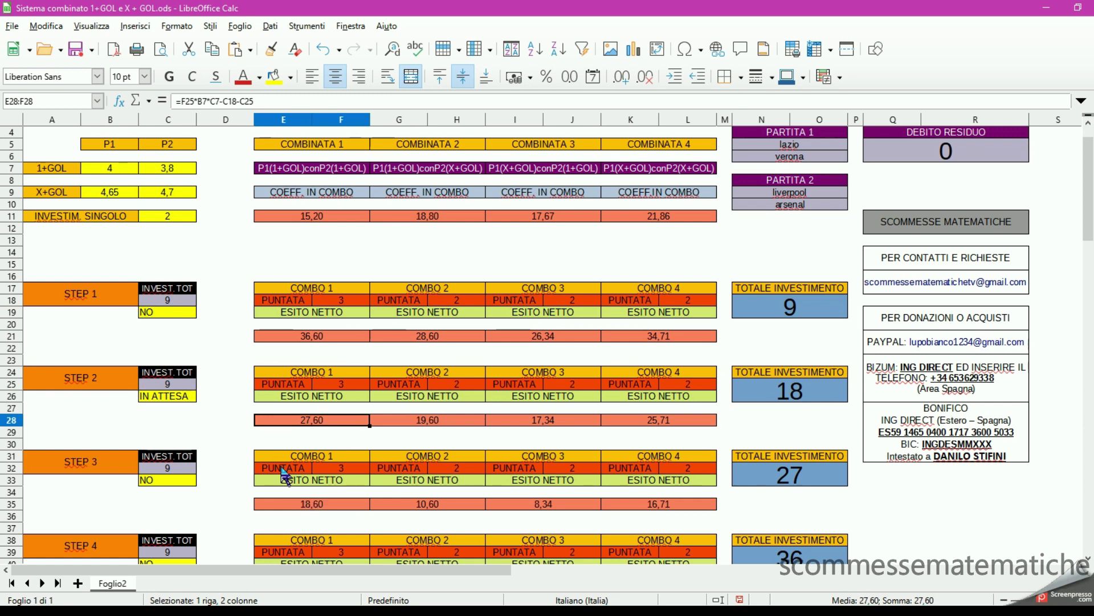
left_click(185, 396)
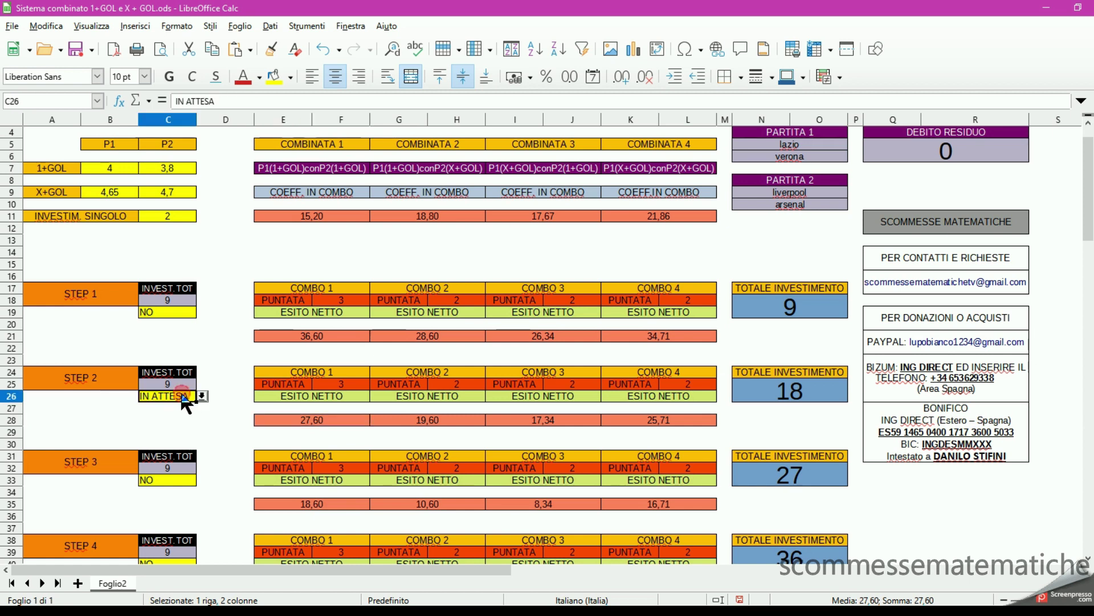
left_click(201, 396)
left_click(166, 422)
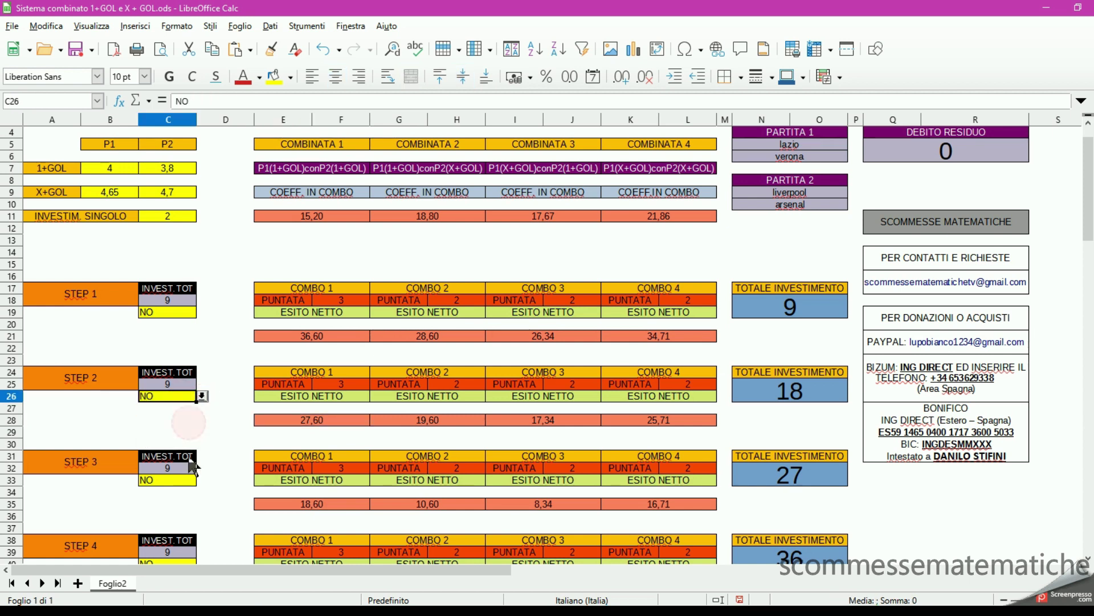
Set the STEP 3 outcome to SI and check the resulting STEP 3 stakes
left_click(183, 480)
left_click(201, 480)
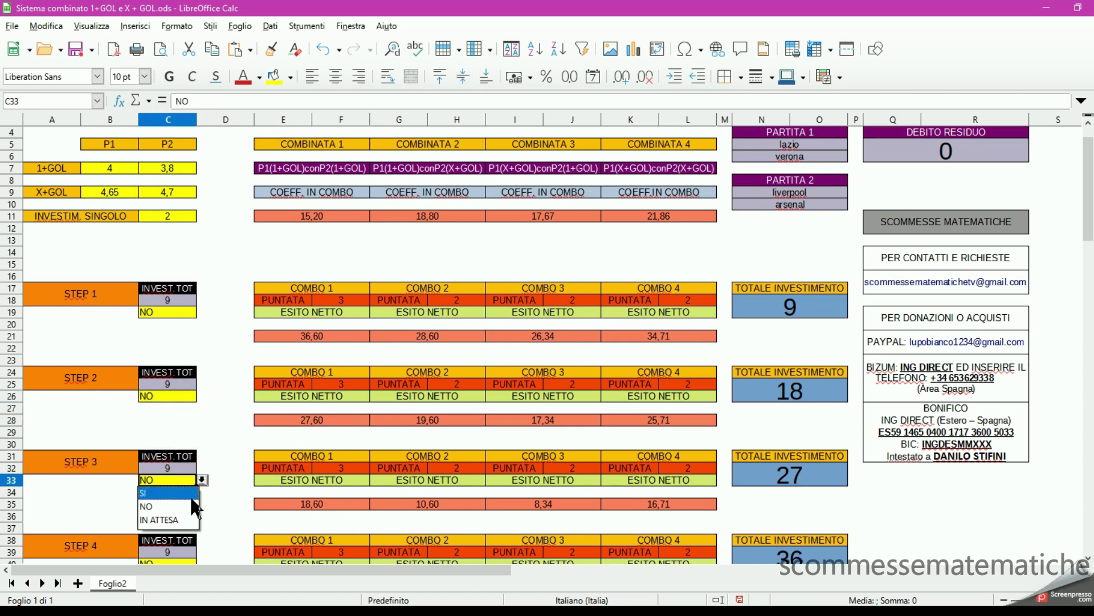
left_click(171, 491)
left_click(336, 469)
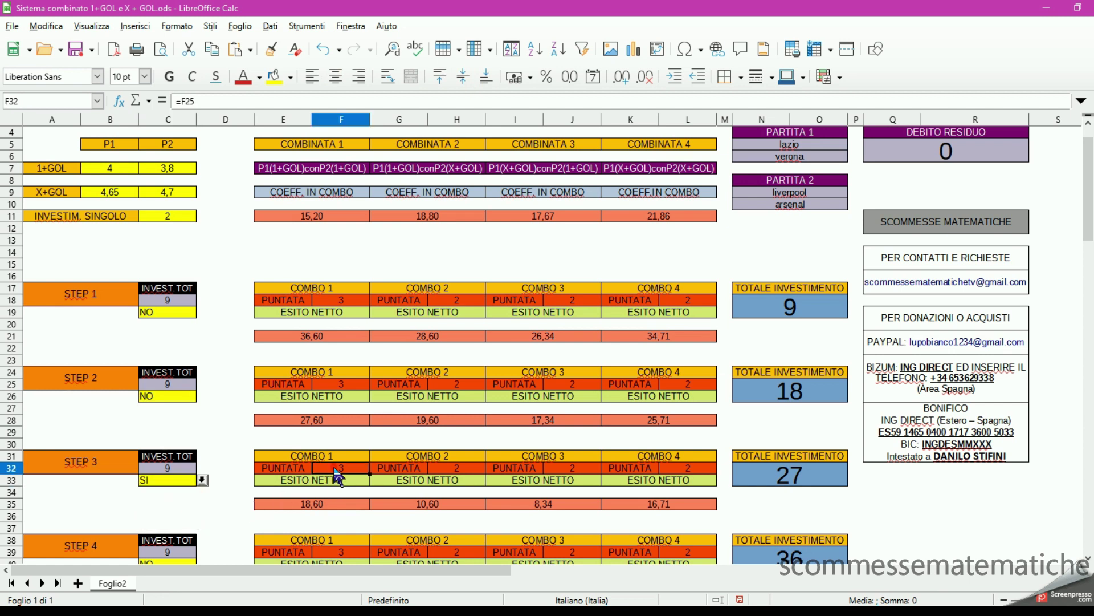
left_click(456, 467)
scroll(501, 469, "down", 2)
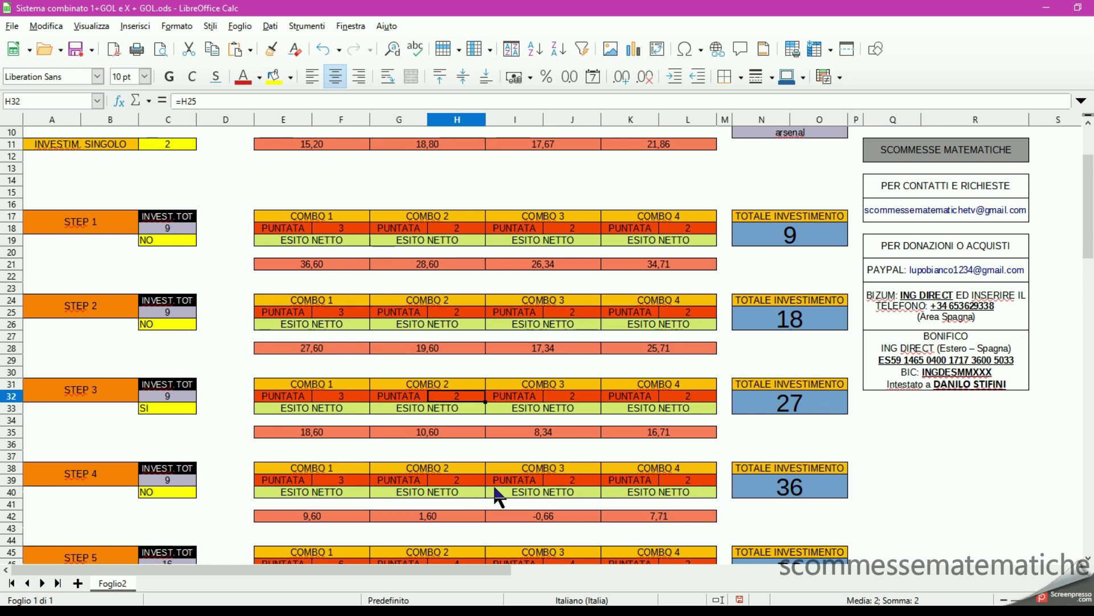
left_click(526, 516)
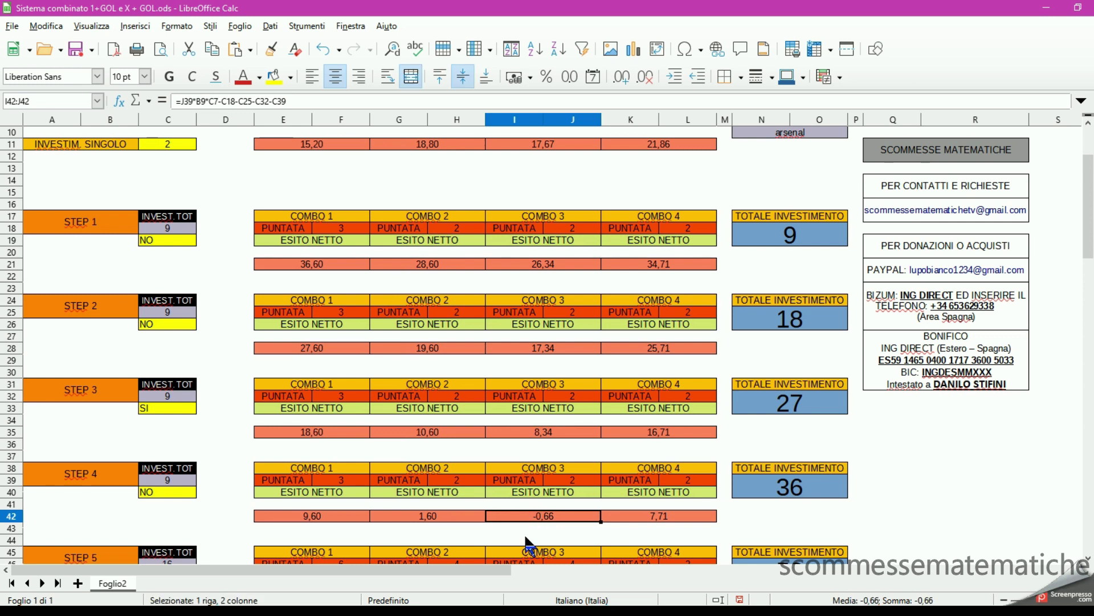
scroll(523, 533, "down", 1)
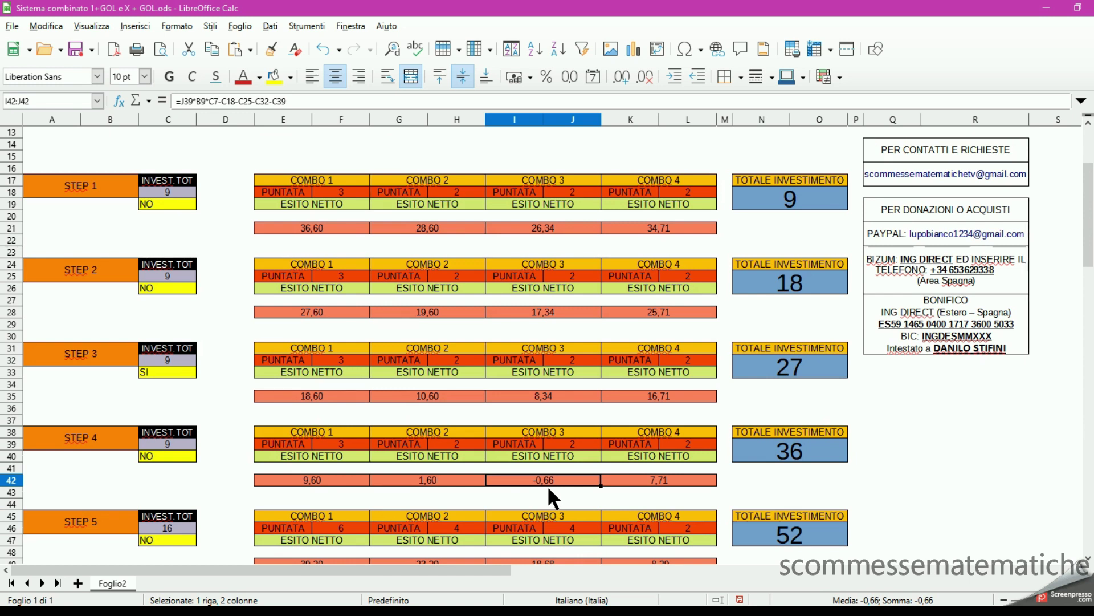
scroll(530, 456, "up", 4)
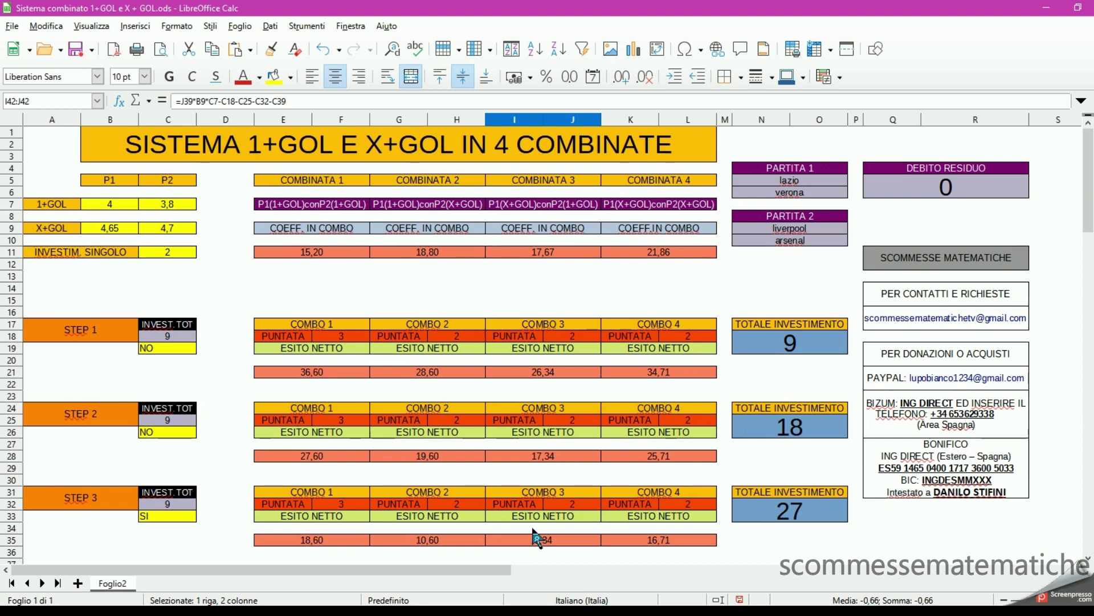
scroll(510, 476, "down", 2)
scroll(510, 476, "down", 2)
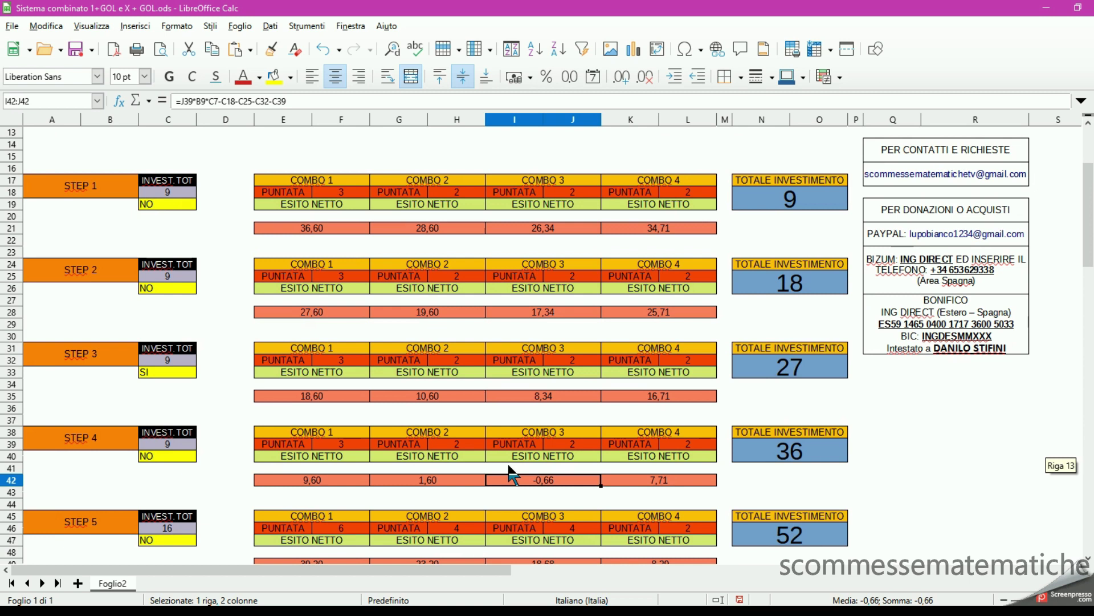
left_click(180, 370)
left_click(202, 371)
left_click(184, 399)
left_click(178, 451)
left_click(202, 455)
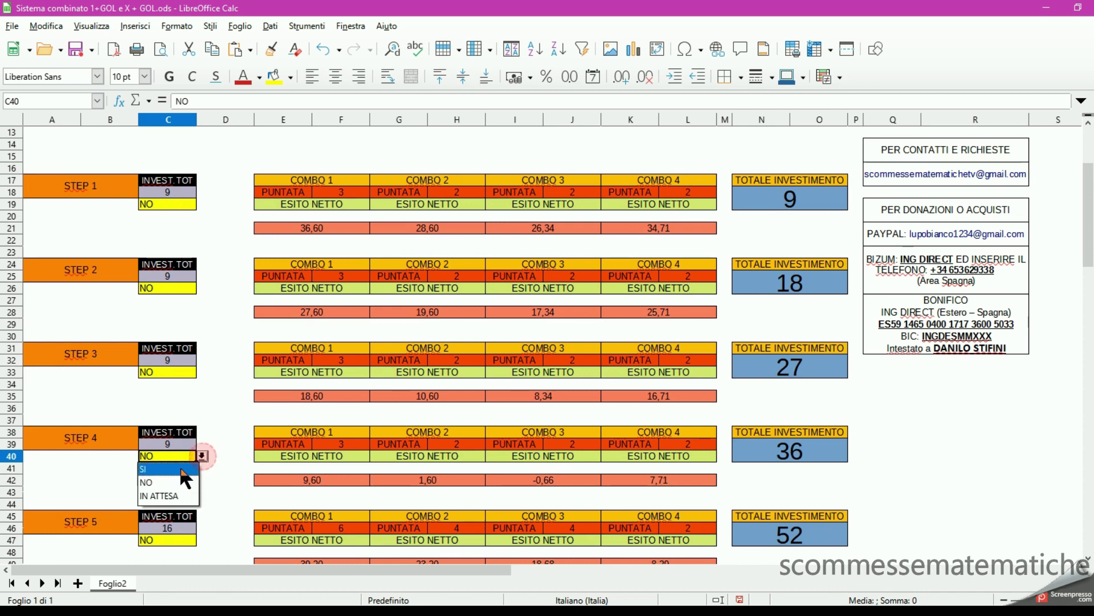
left_click(173, 496)
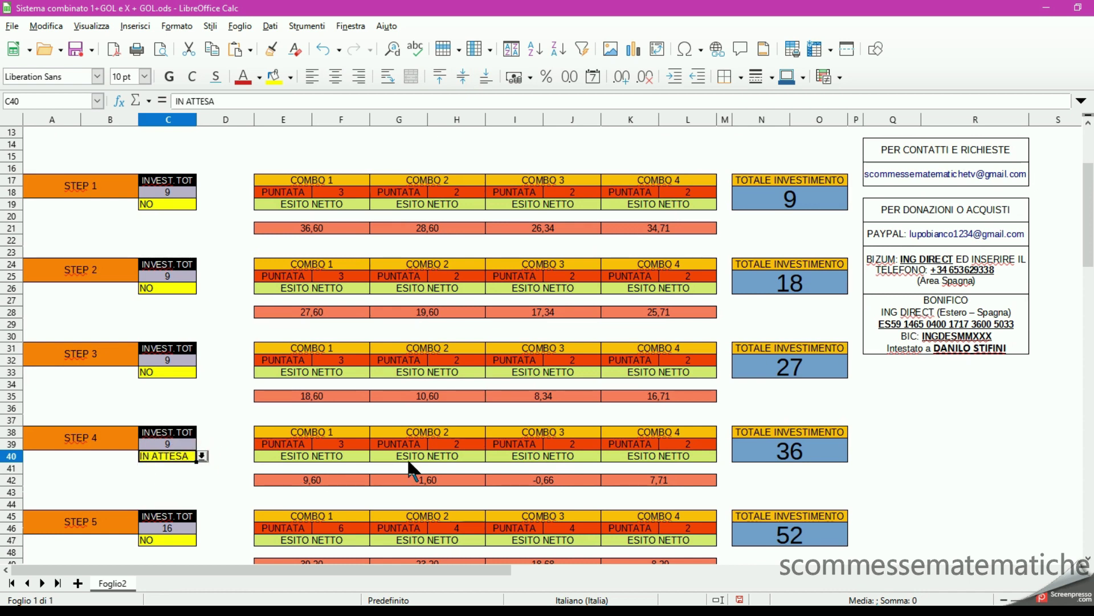
left_click(541, 480)
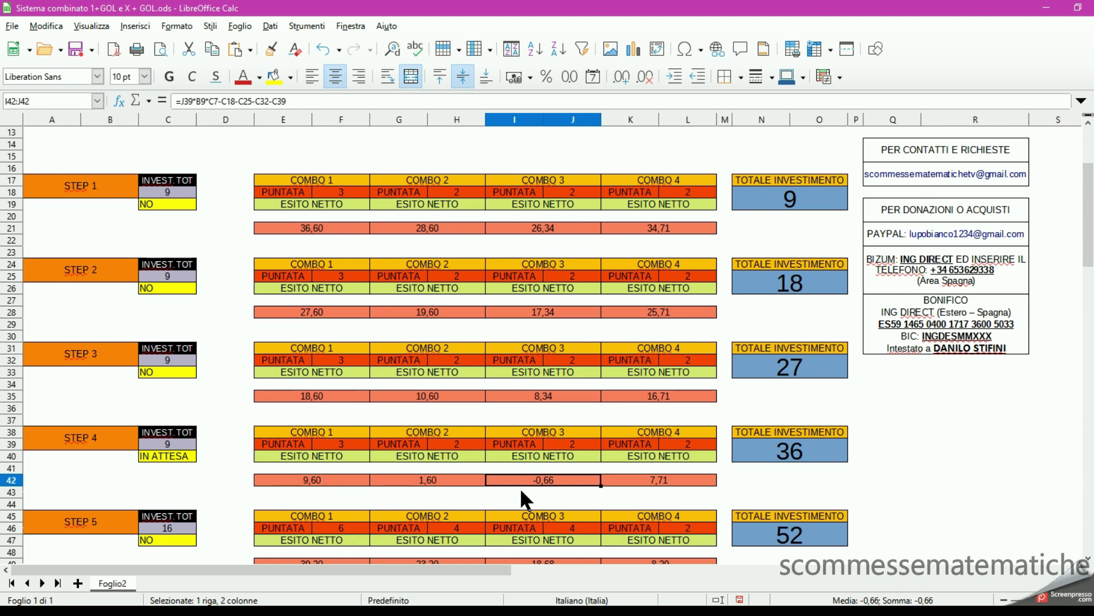
scroll(520, 488, "down", 2)
scroll(519, 487, "up", 2)
Enter 0,66 as the residual debt in the DEBITO RESIDUO cell
scroll(552, 488, "up", 4)
left_click(942, 194)
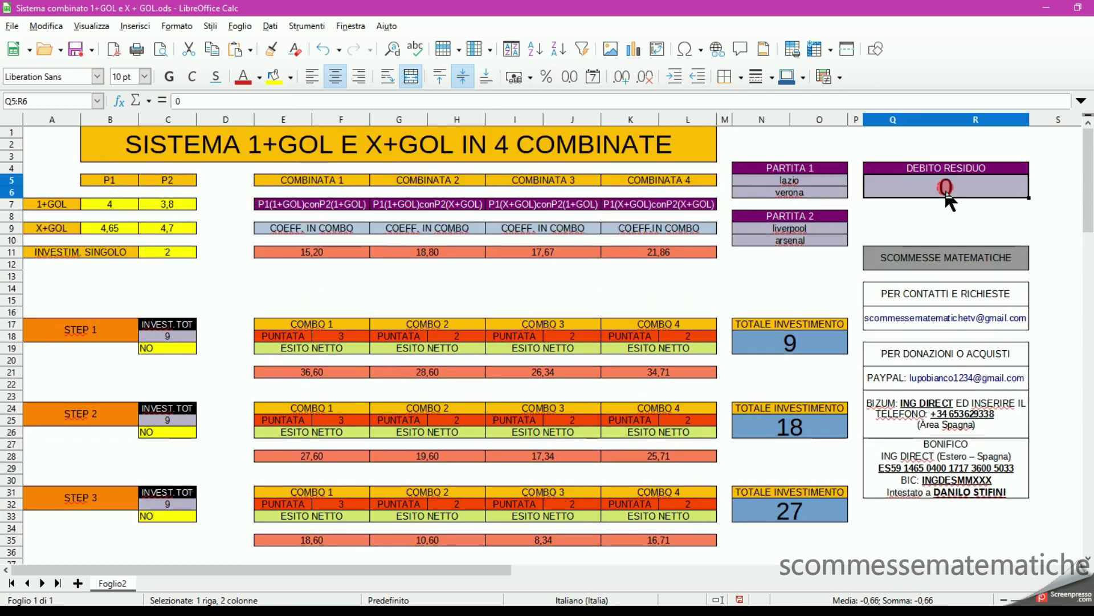
type("0,66")
key("Return")
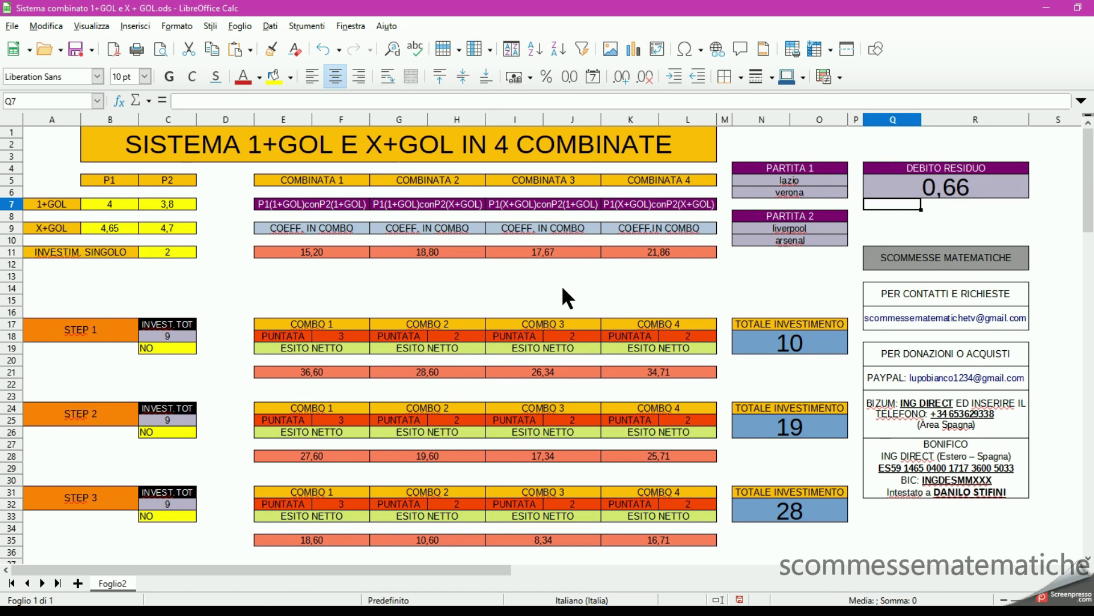
left_click(552, 283)
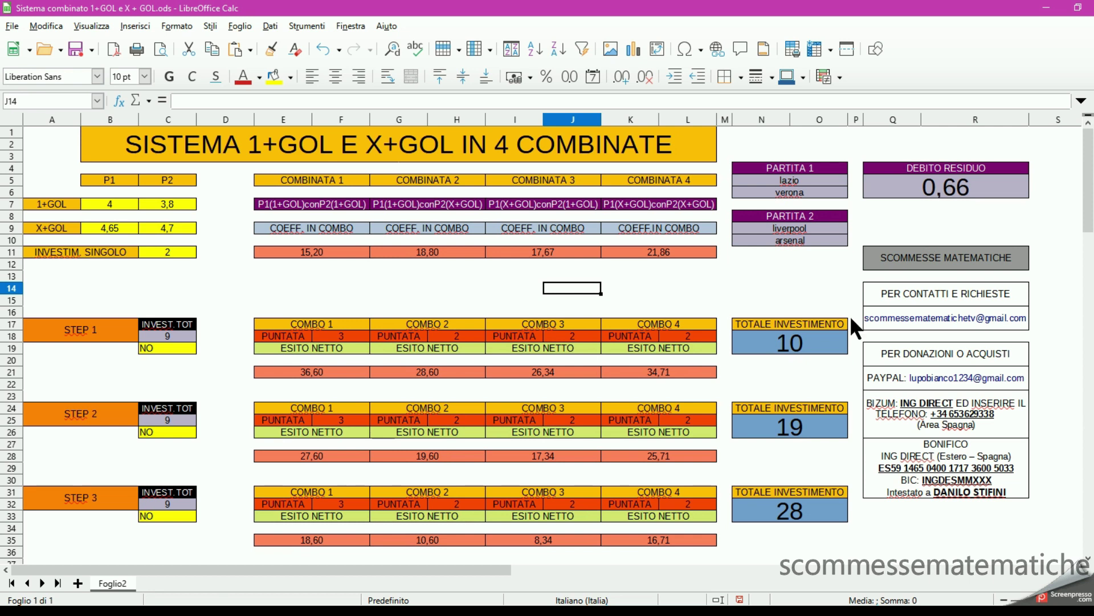
Show the STEP 1 total investment with two decimal places as 9,66
left_click(827, 341)
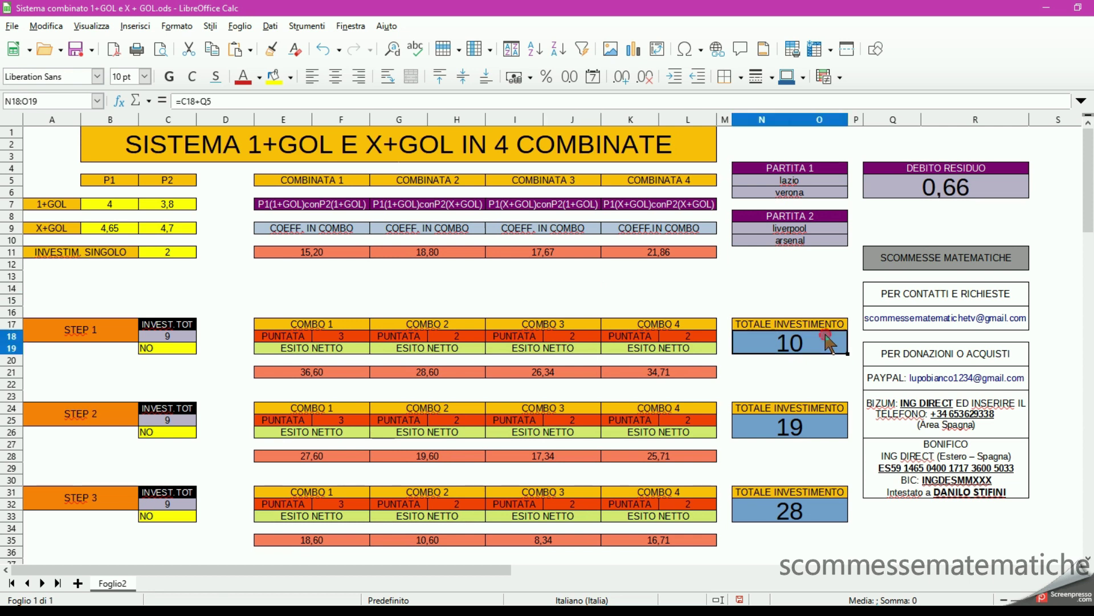
left_click(620, 80)
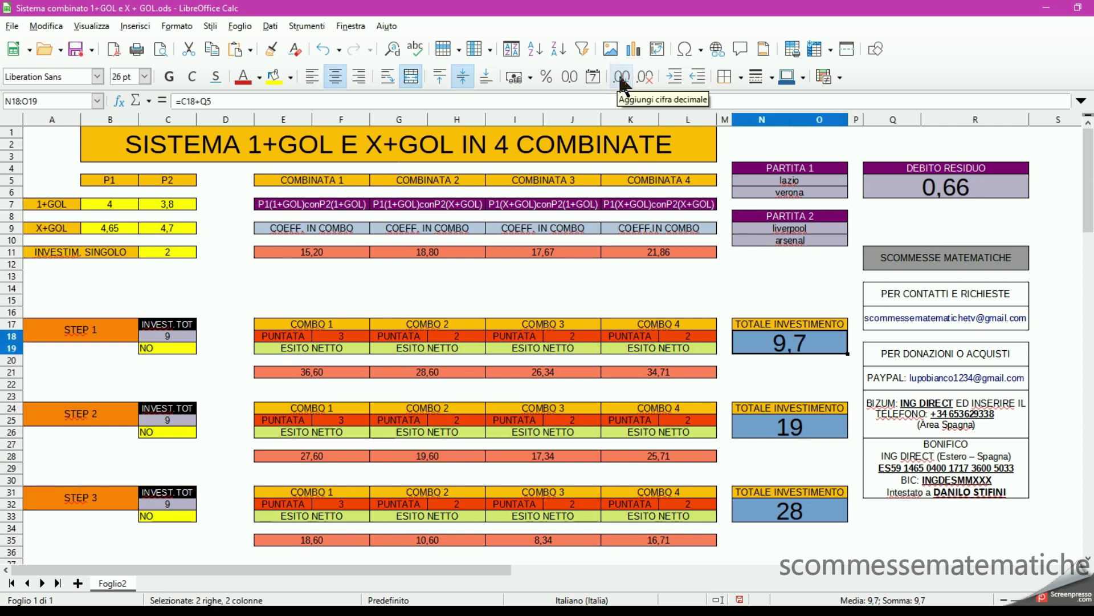
left_click(620, 80)
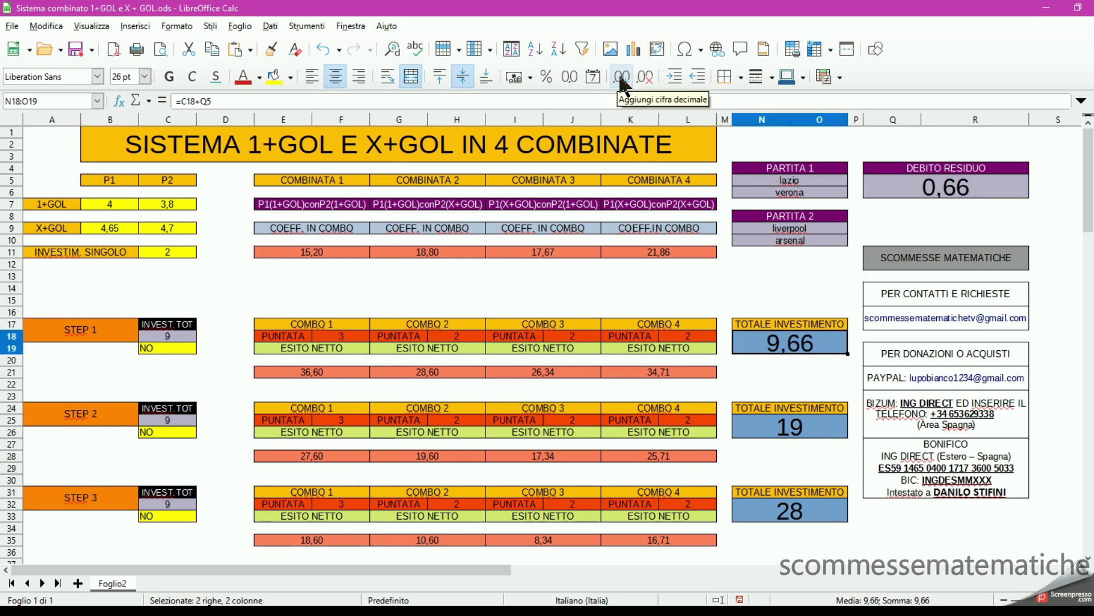
left_click(795, 379)
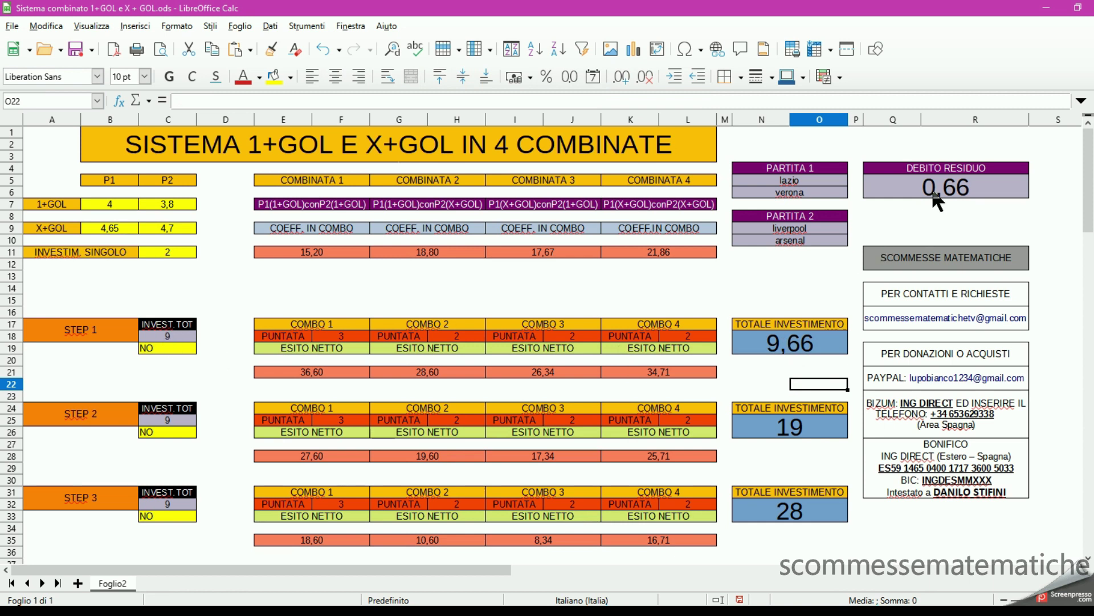
Change the STEP 4 outcome in C40 to NO
scroll(166, 371, "down", 3)
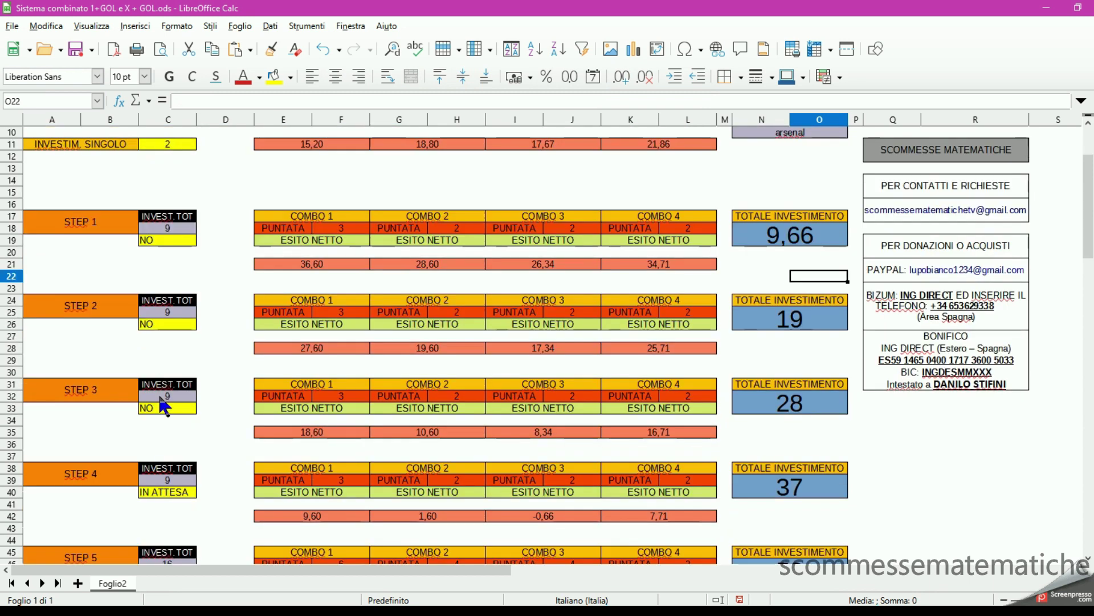
left_click(160, 493)
left_click(203, 492)
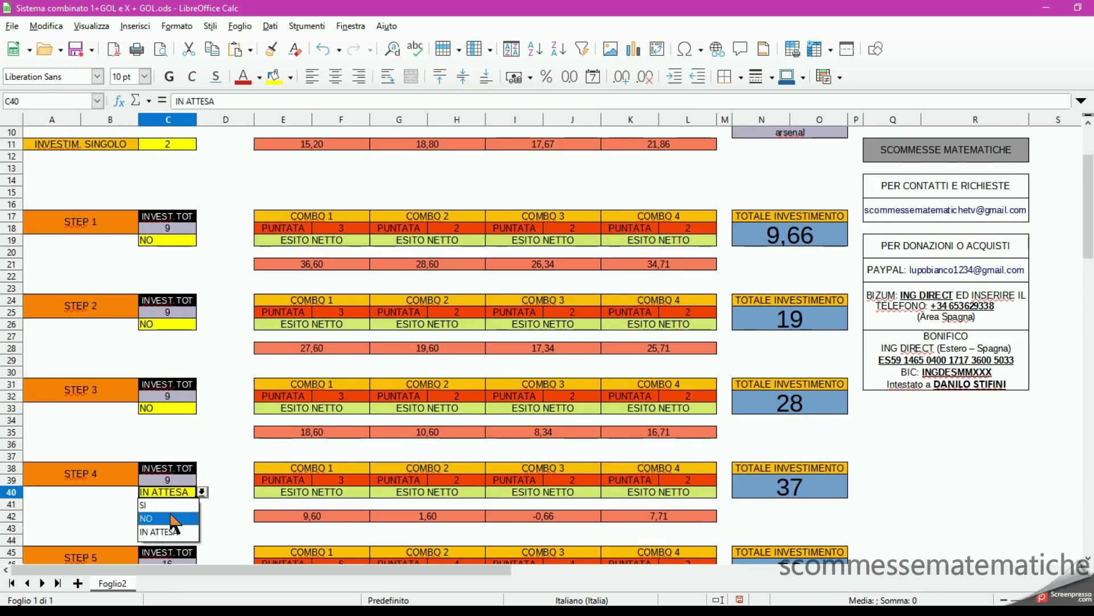
left_click(174, 519)
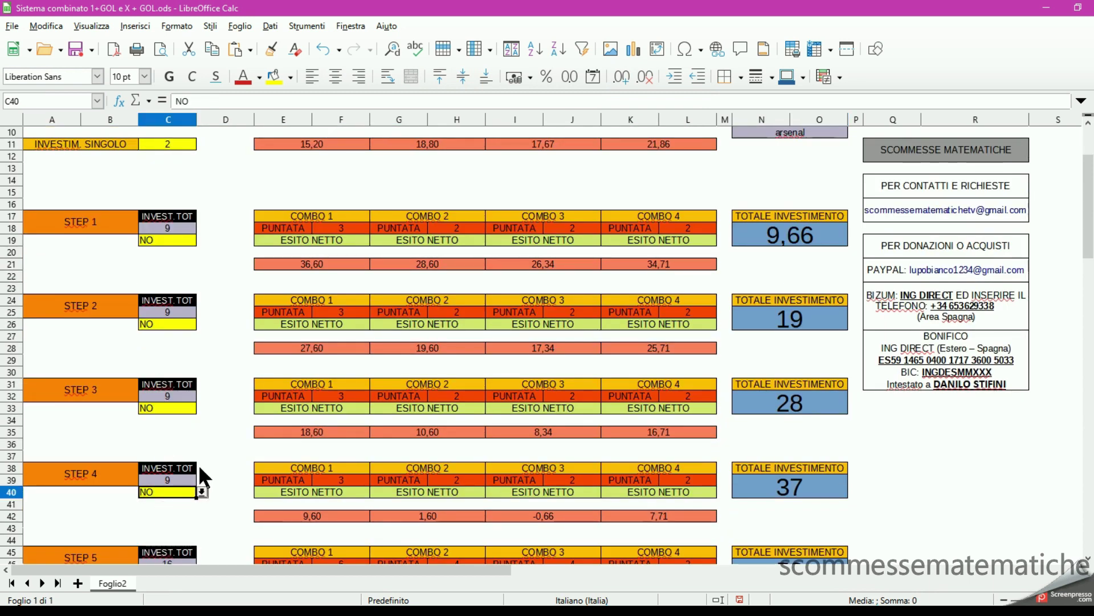
scroll(203, 476, "down", 2)
scroll(198, 464, "up", 3)
scroll(198, 464, "up", 2)
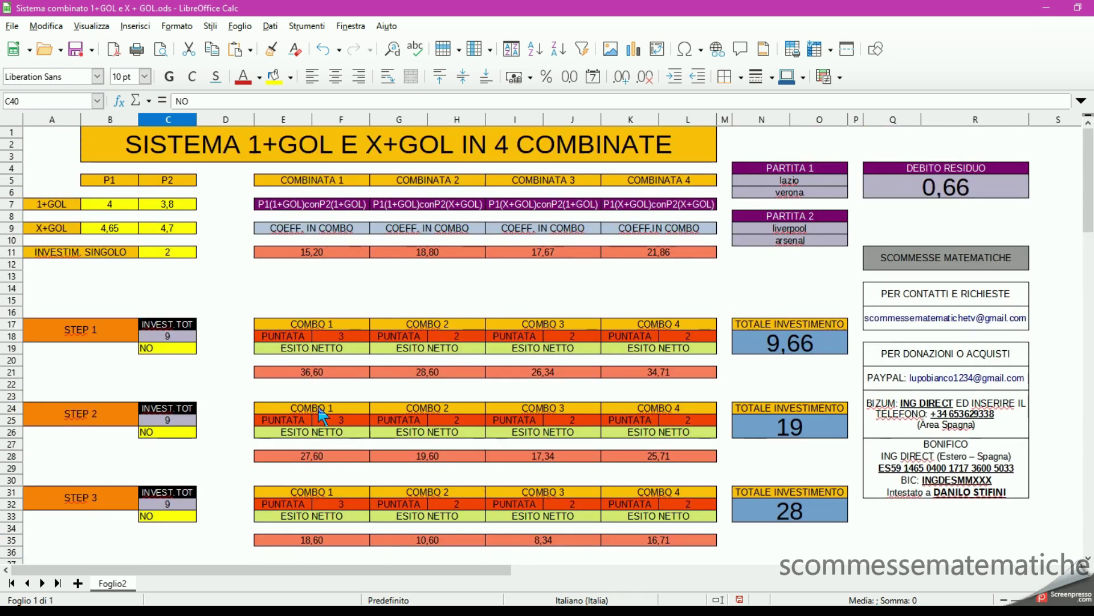
left_click(83, 333)
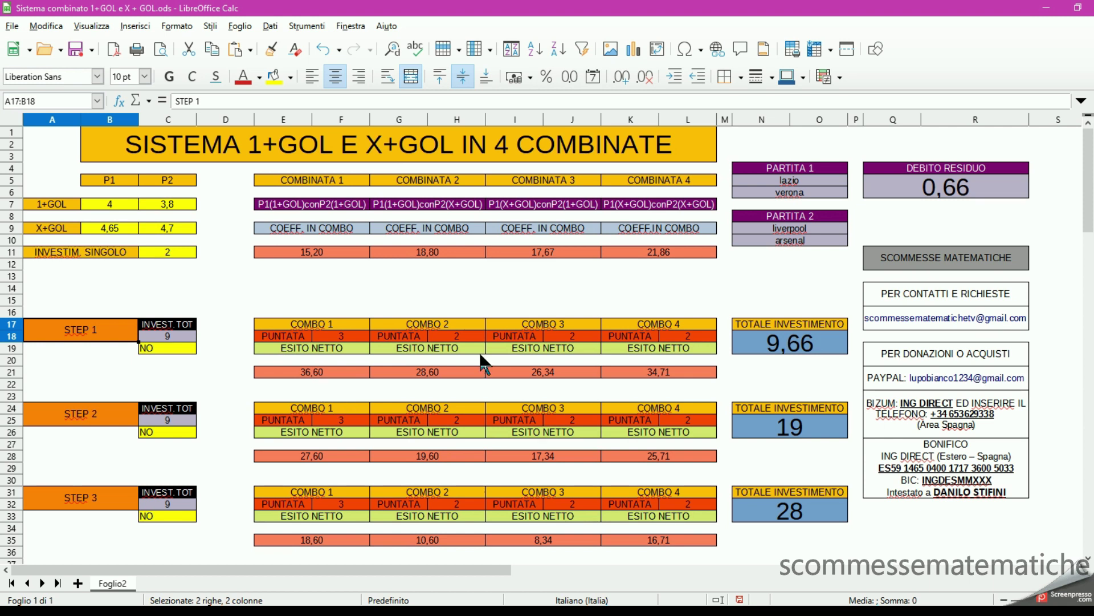
scroll(479, 368, "down", 3)
scroll(427, 379, "down", 4)
scroll(426, 374, "down", 2)
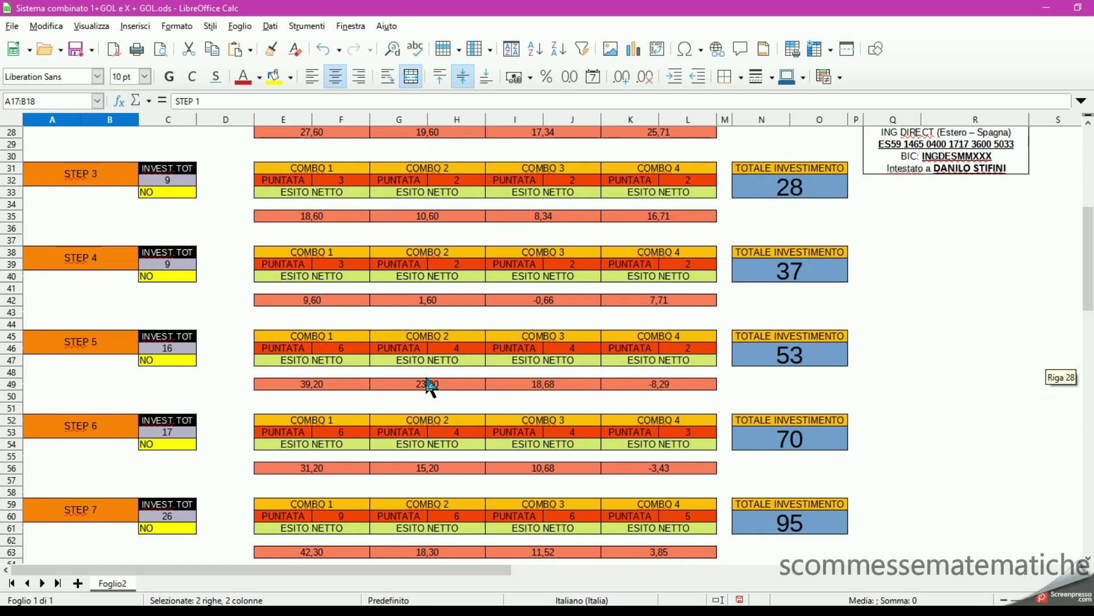
scroll(425, 374, "down", 2)
scroll(426, 374, "down", 1)
scroll(426, 379, "down", 2)
scroll(426, 379, "down", 4)
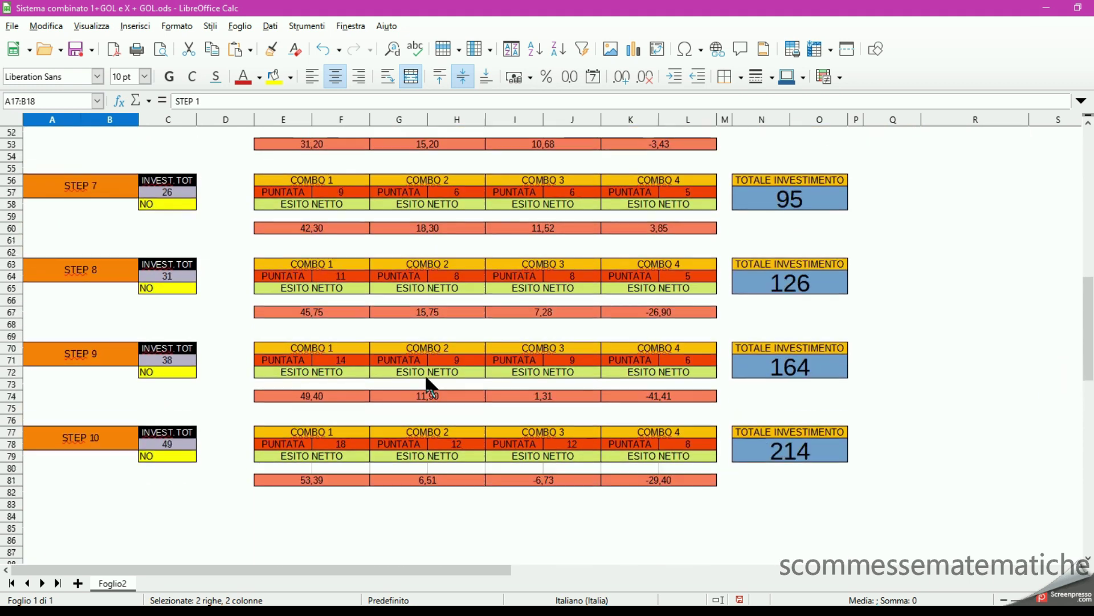
scroll(427, 379, "up", 1)
scroll(431, 387, "up", 10)
scroll(430, 388, "up", 7)
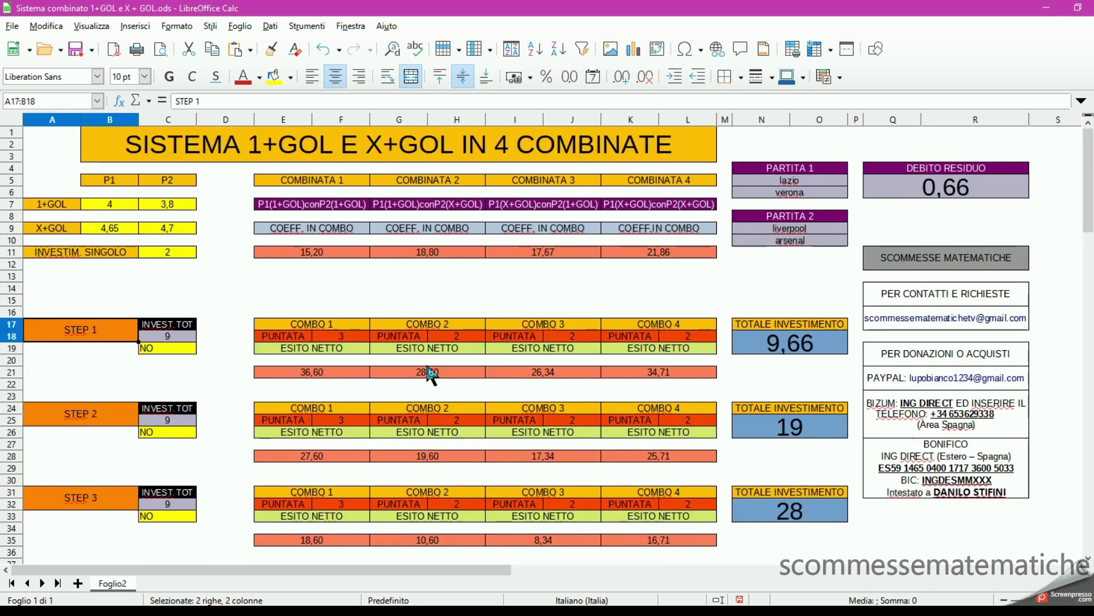
Reset the residual debt to 0 in the DEBITO RESIDUO cell
left_click(915, 188)
type("0")
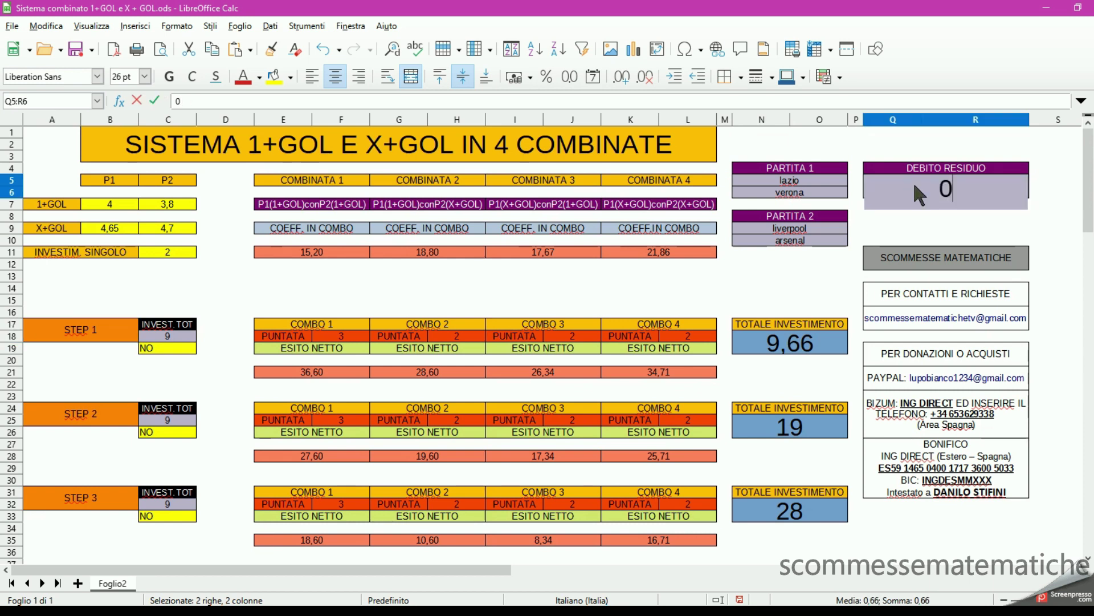
key("Return")
left_click(960, 228)
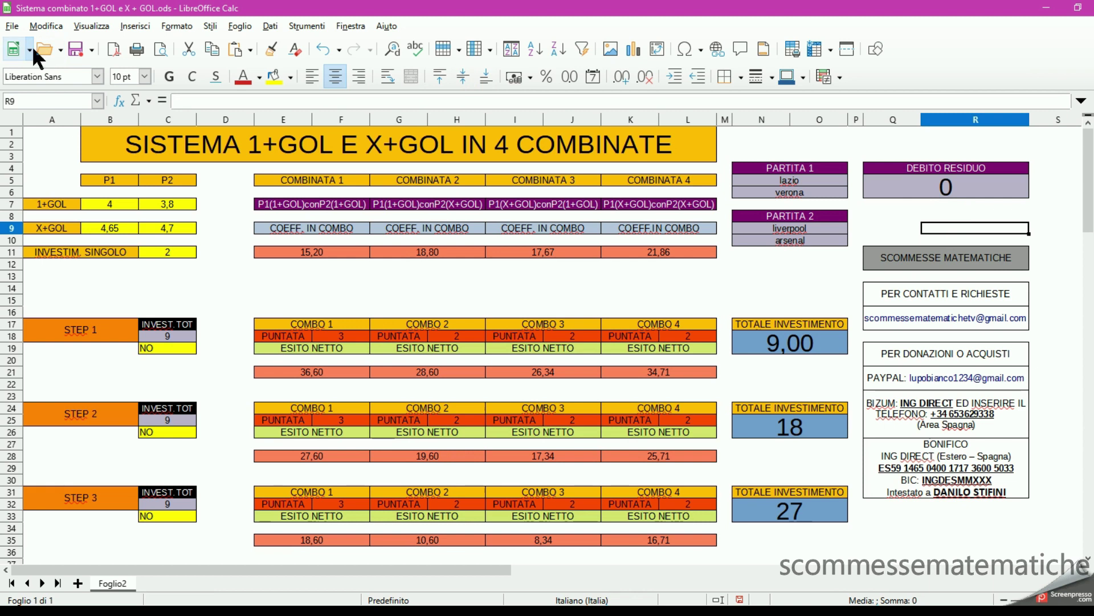
Save the spreadsheet and review the step totals down to 213 at step 10
left_click(73, 52)
scroll(489, 325, "down", 2)
scroll(491, 328, "down", 5)
scroll(488, 325, "down", 3)
scroll(489, 325, "down", 3)
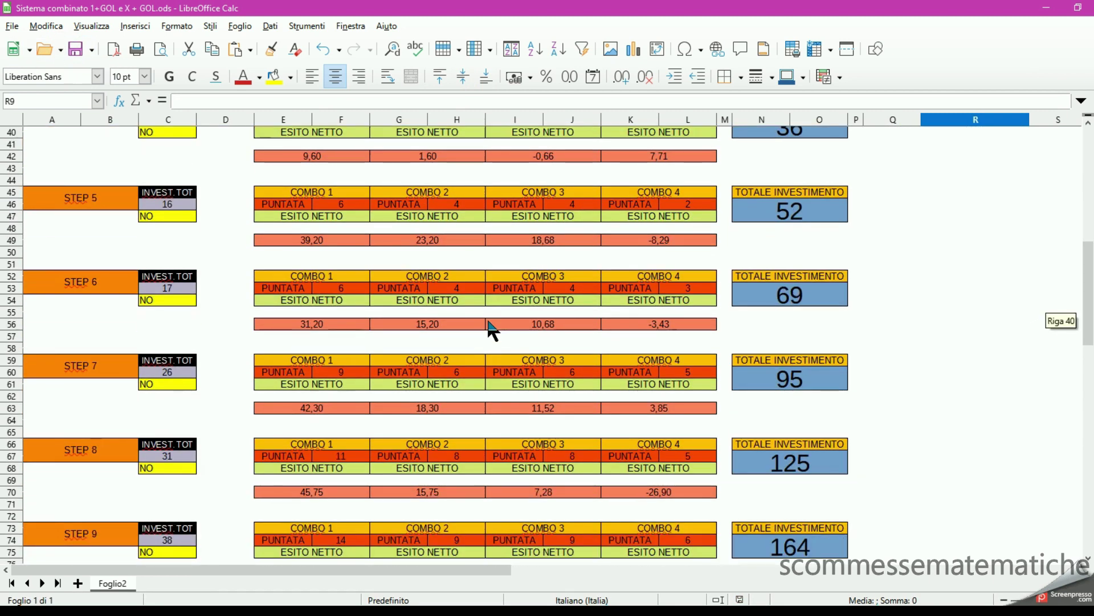
scroll(489, 325, "down", 3)
scroll(487, 325, "down", 2)
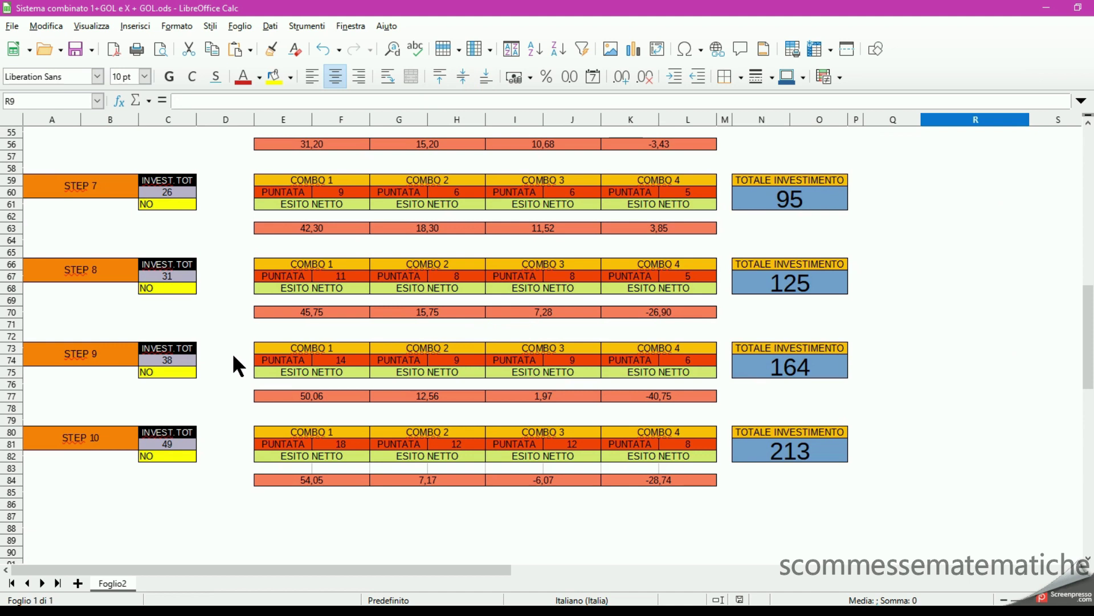
scroll(231, 353, "up", 3)
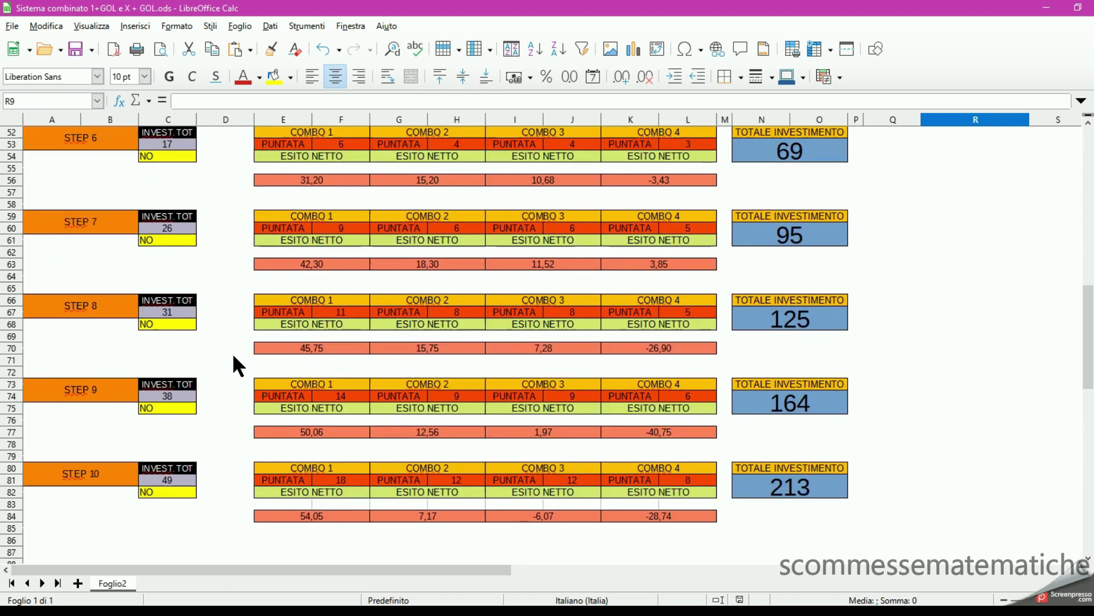
scroll(232, 352, "up", 10)
scroll(231, 352, "up", 5)
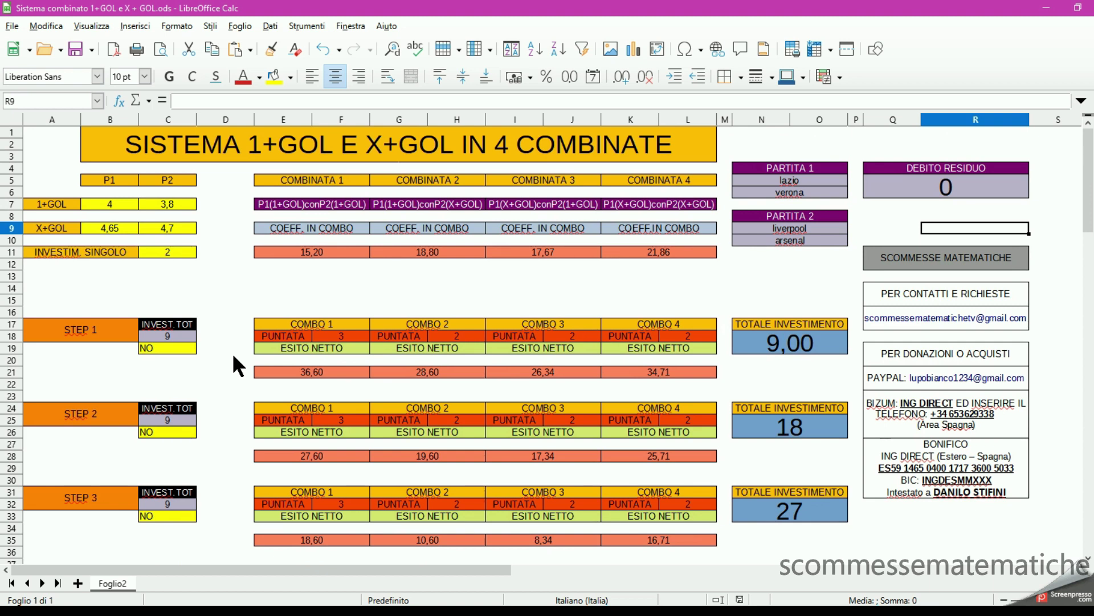
scroll(232, 353, "down", 2)
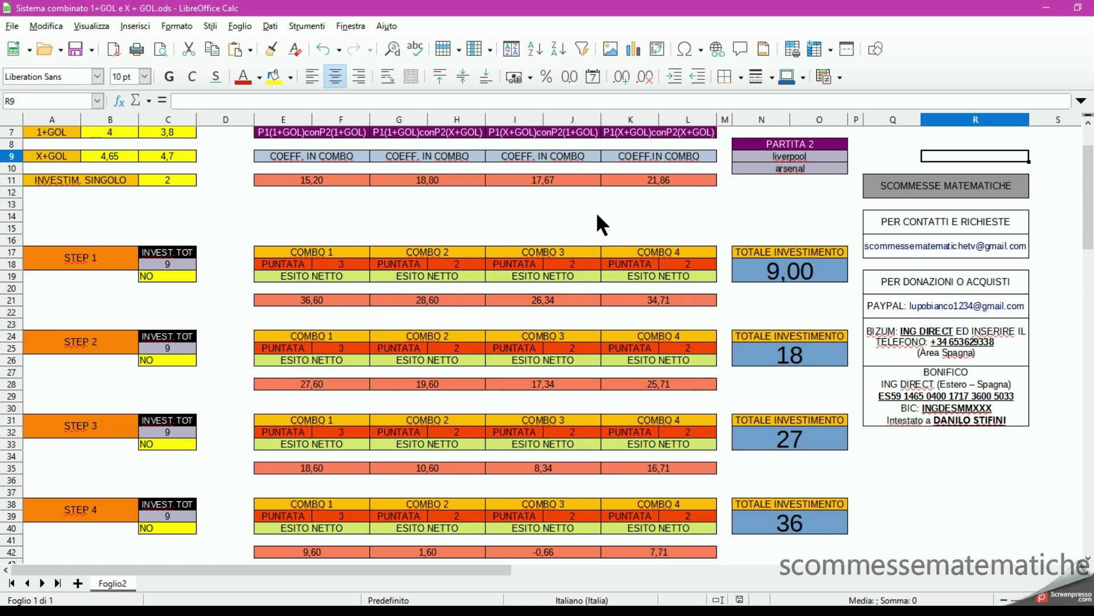
scroll(597, 216, "down", 2)
scroll(595, 216, "down", 3)
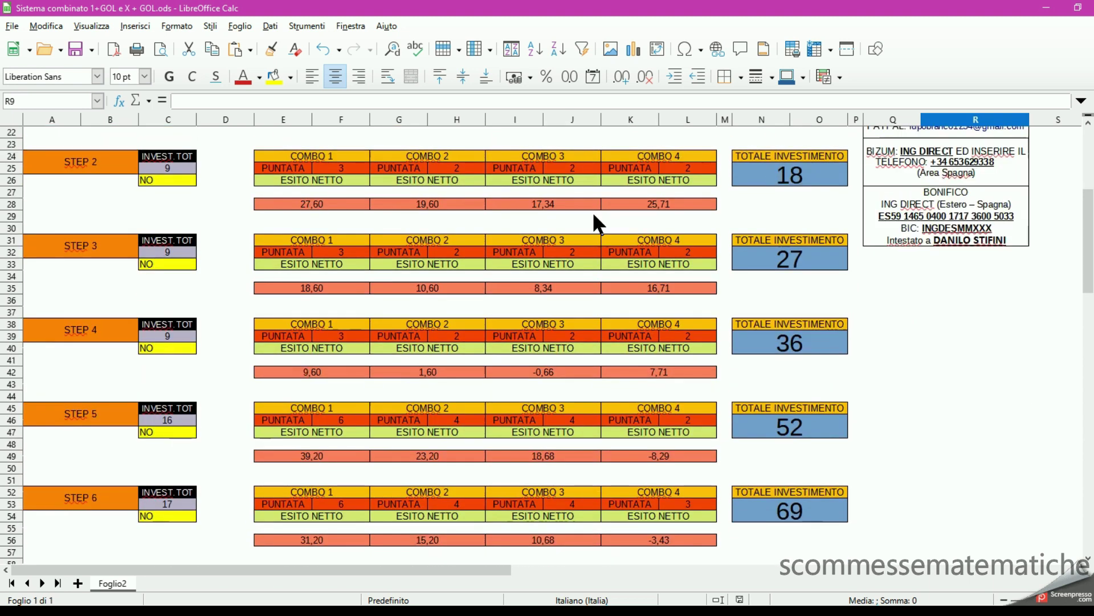
scroll(593, 215, "down", 3)
scroll(594, 215, "down", 6)
scroll(593, 215, "down", 1)
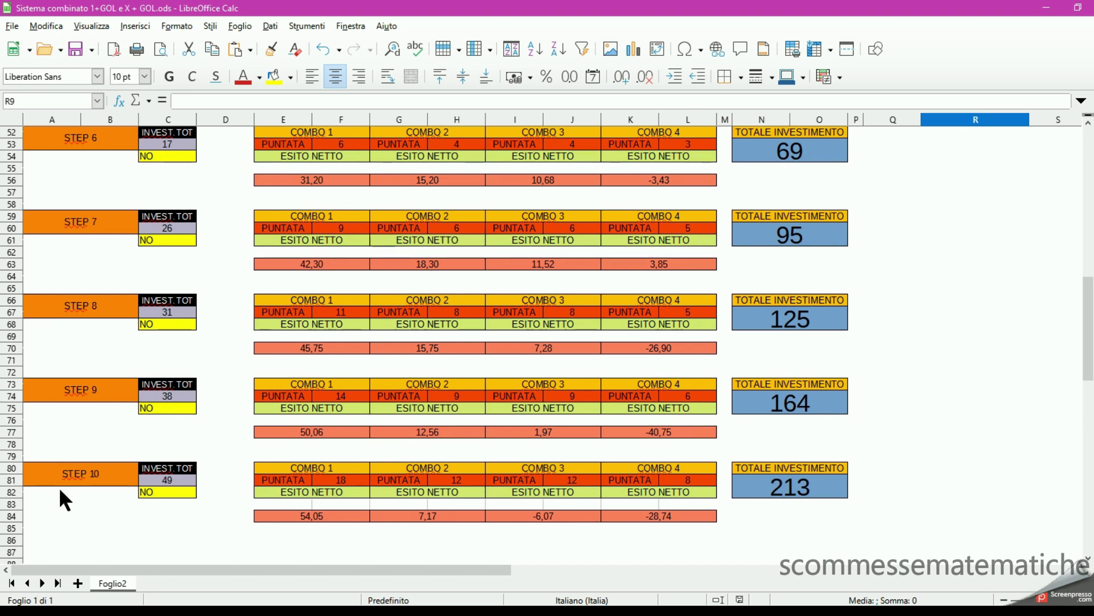
scroll(60, 486, "up", 3)
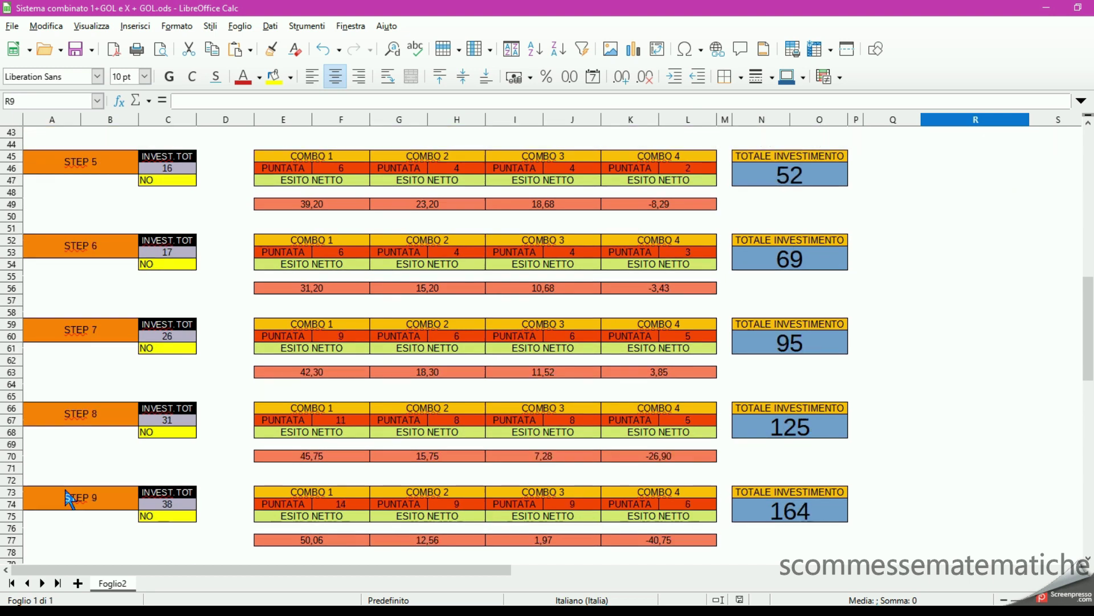
scroll(65, 482, "up", 11)
scroll(73, 470, "up", 3)
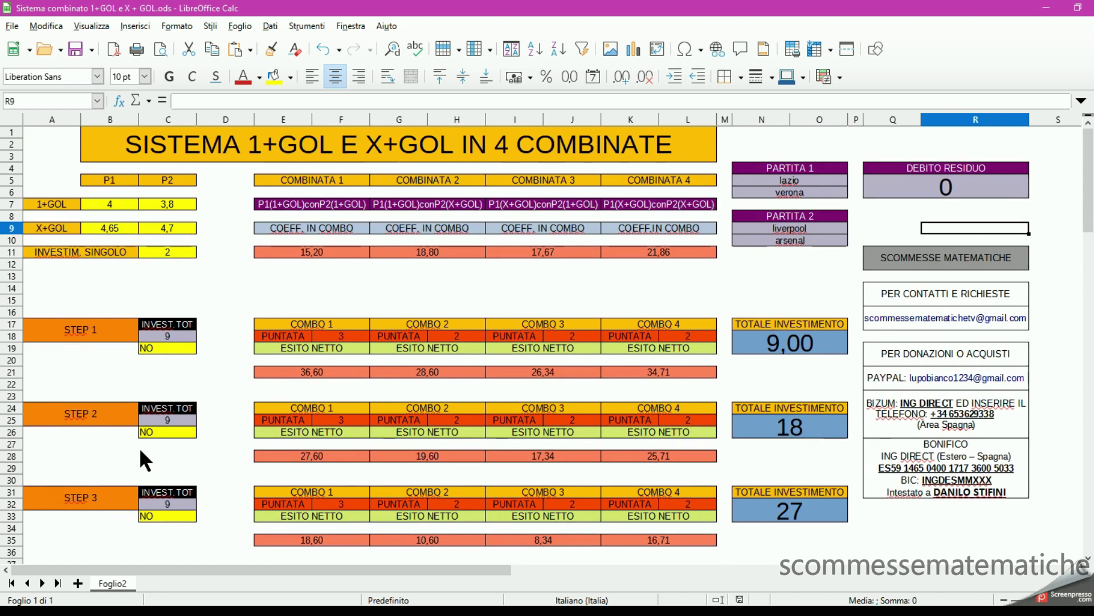
scroll(214, 315, "down", 11)
scroll(214, 316, "down", 9)
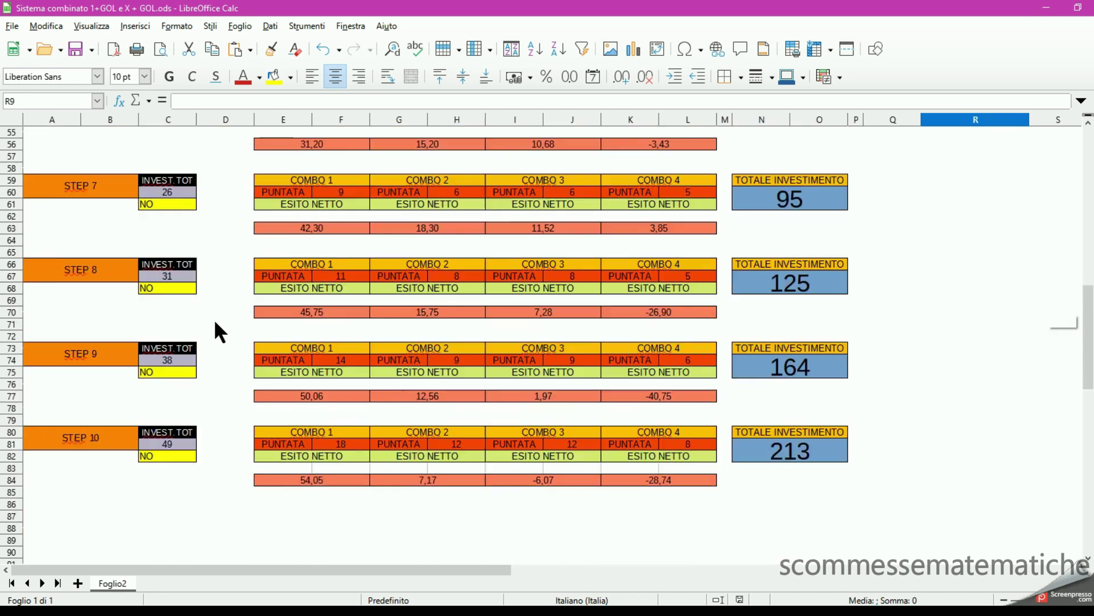
left_click(803, 382)
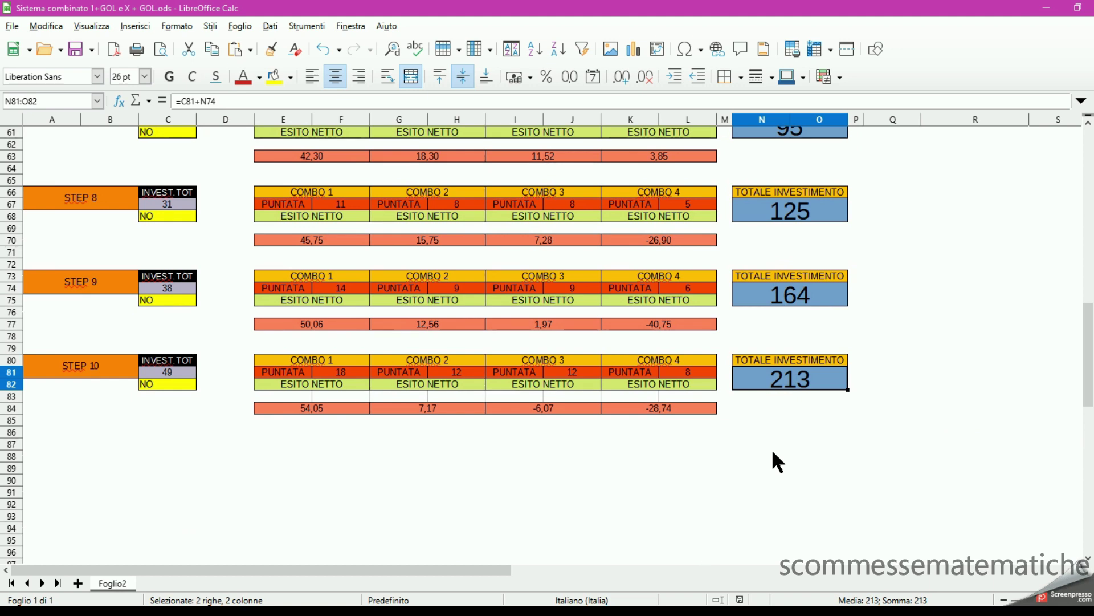
scroll(665, 470, "up", 4)
scroll(664, 471, "up", 7)
scroll(664, 470, "up", 6)
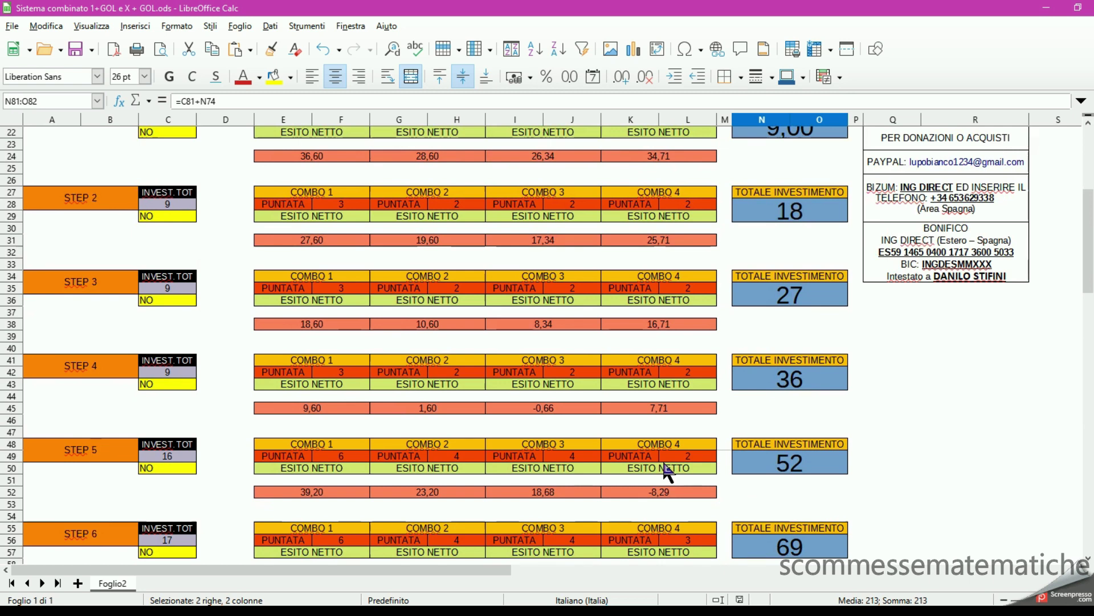
scroll(664, 471, "up", 6)
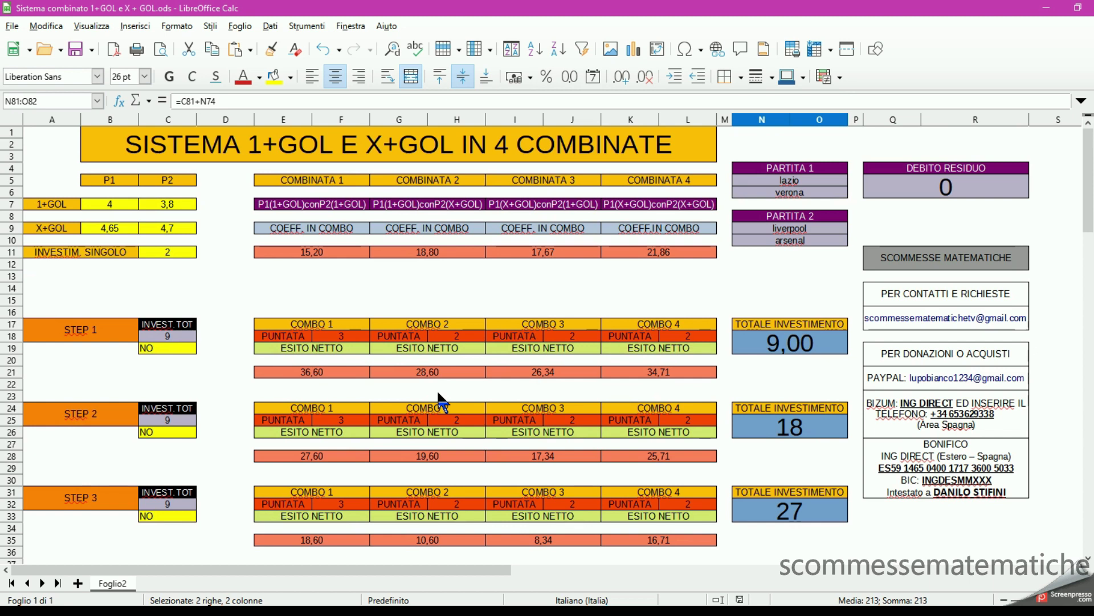
left_click(94, 423)
scroll(107, 420, "down", 1)
left_click(94, 471)
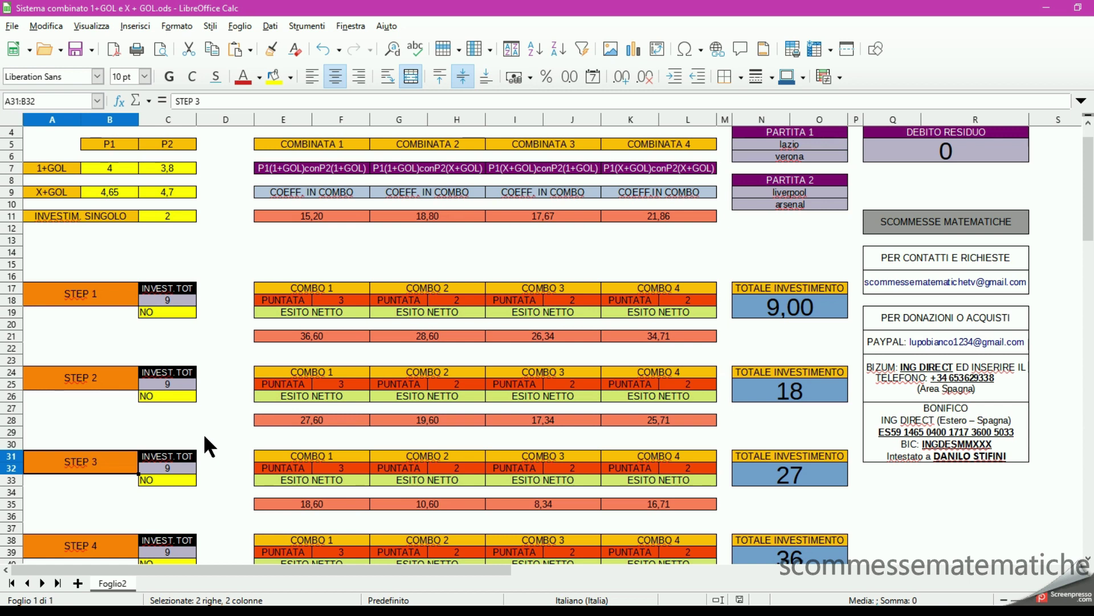
scroll(204, 436, "up", 1)
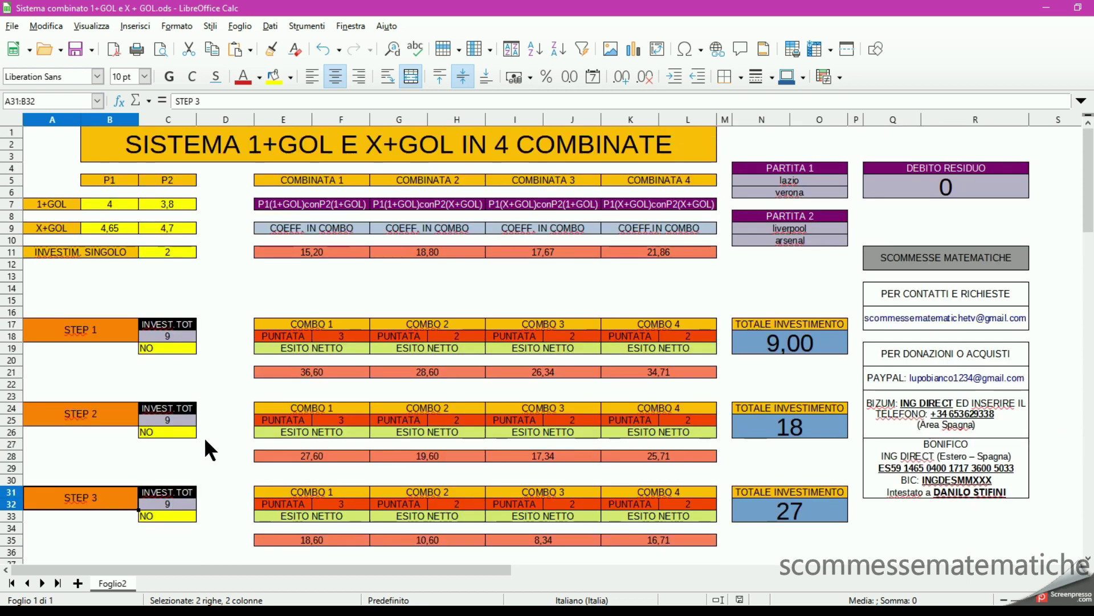
left_click(171, 252)
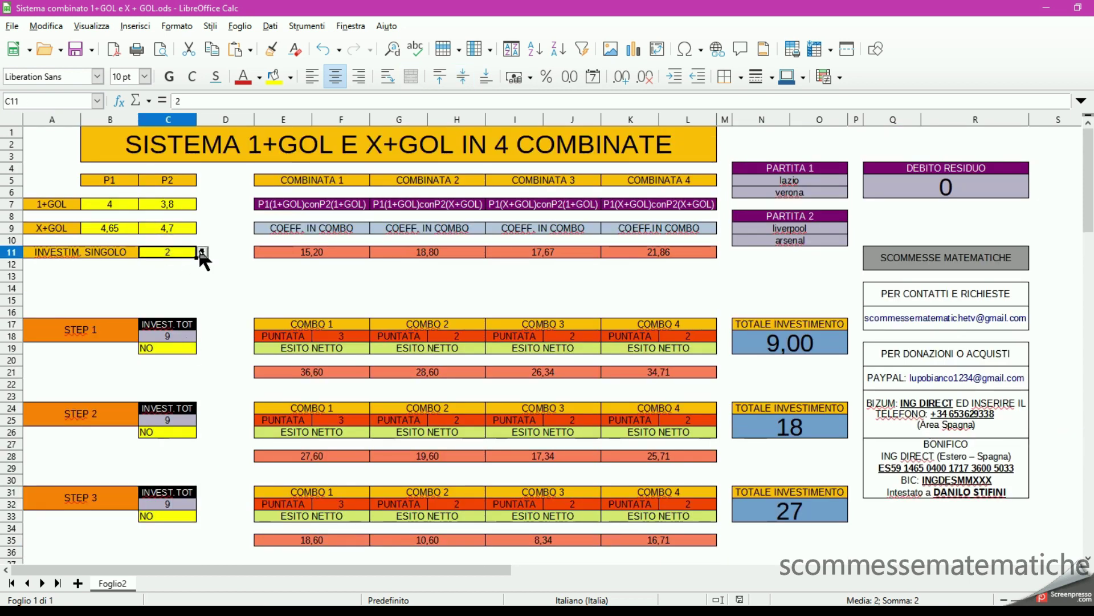
left_click(203, 252)
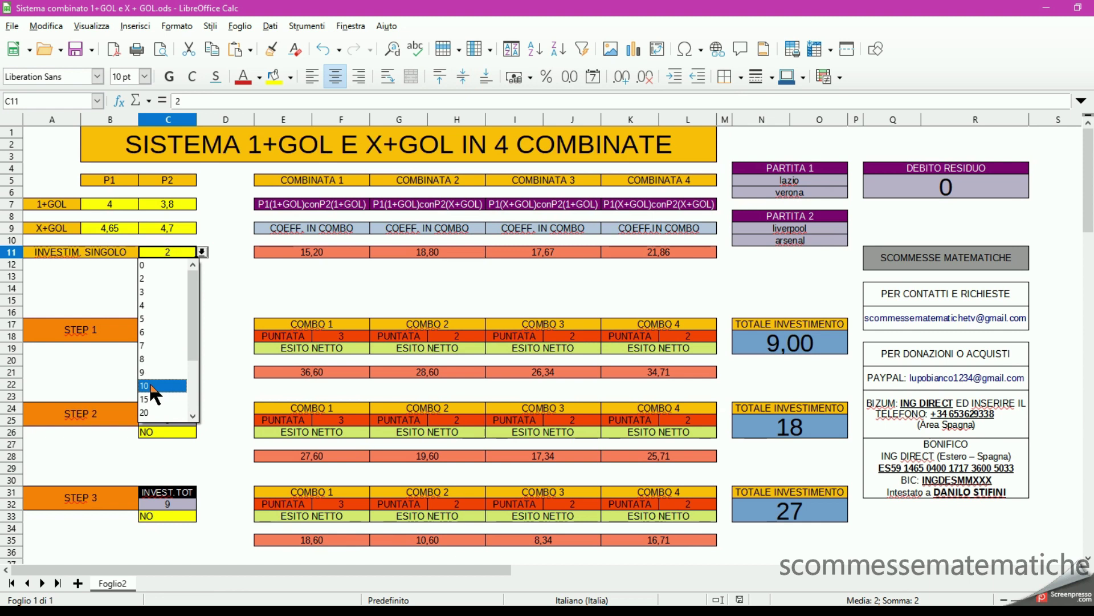
left_click(202, 252)
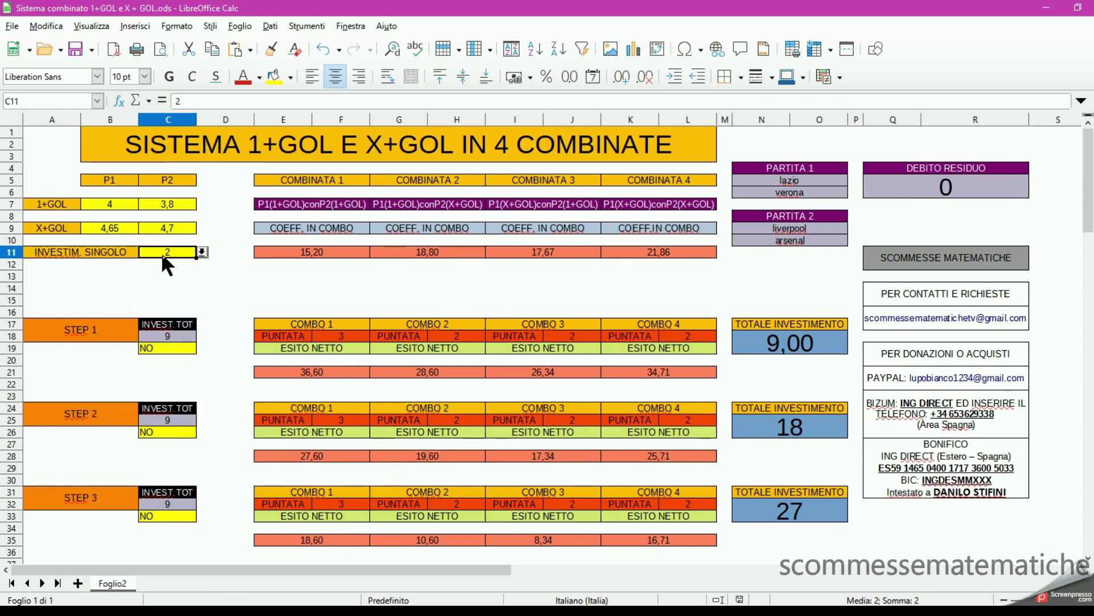
scroll(161, 251, "down", 7)
scroll(161, 262, "down", 10)
scroll(160, 272, "down", 2)
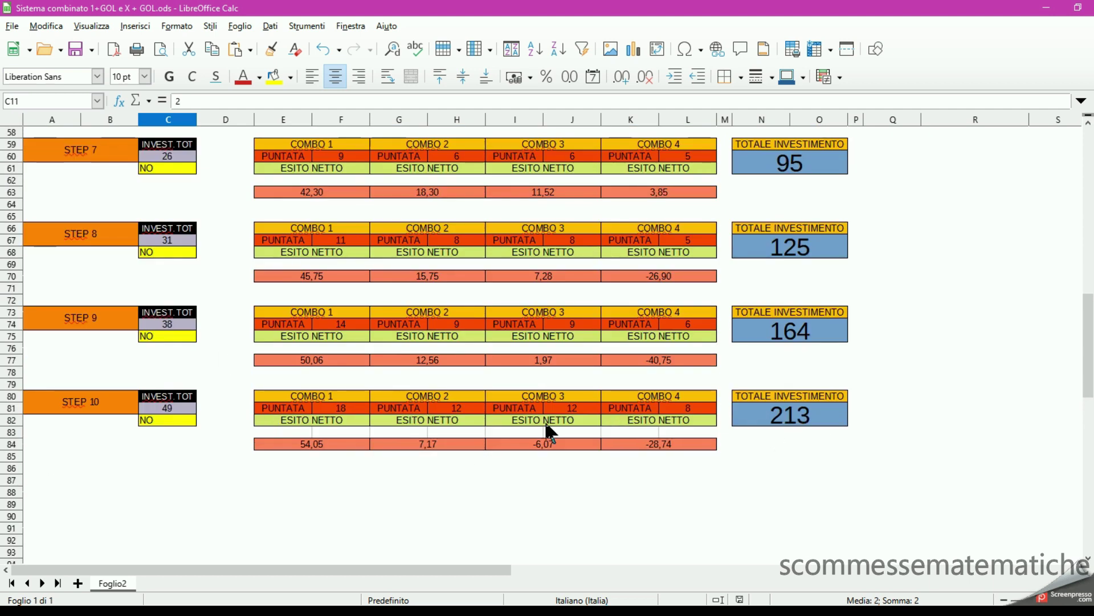
left_click(813, 428)
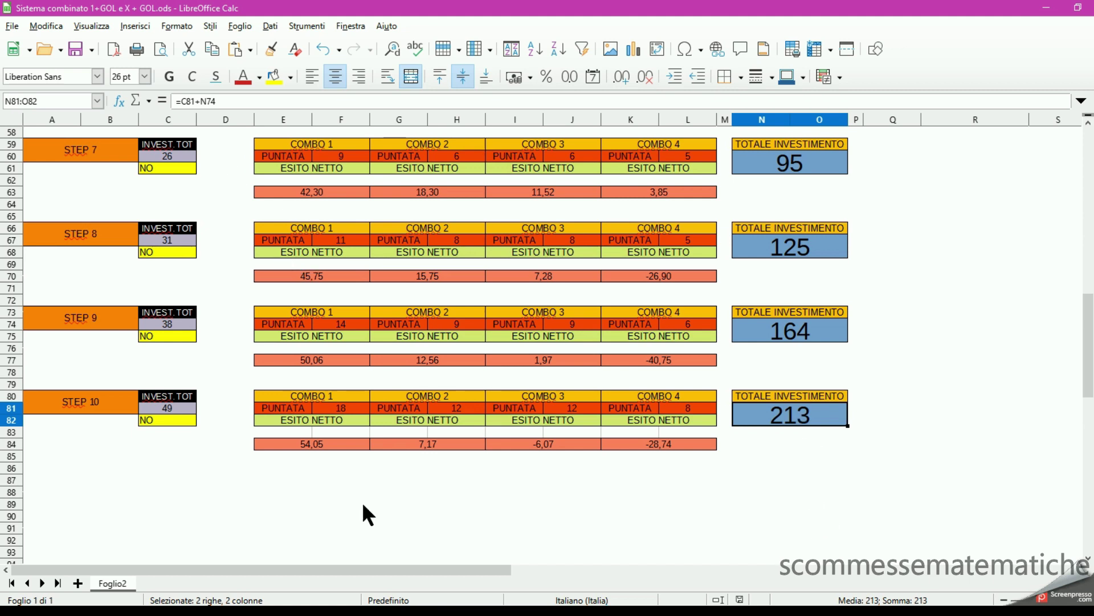
scroll(365, 513, "up", 7)
scroll(293, 410, "up", 12)
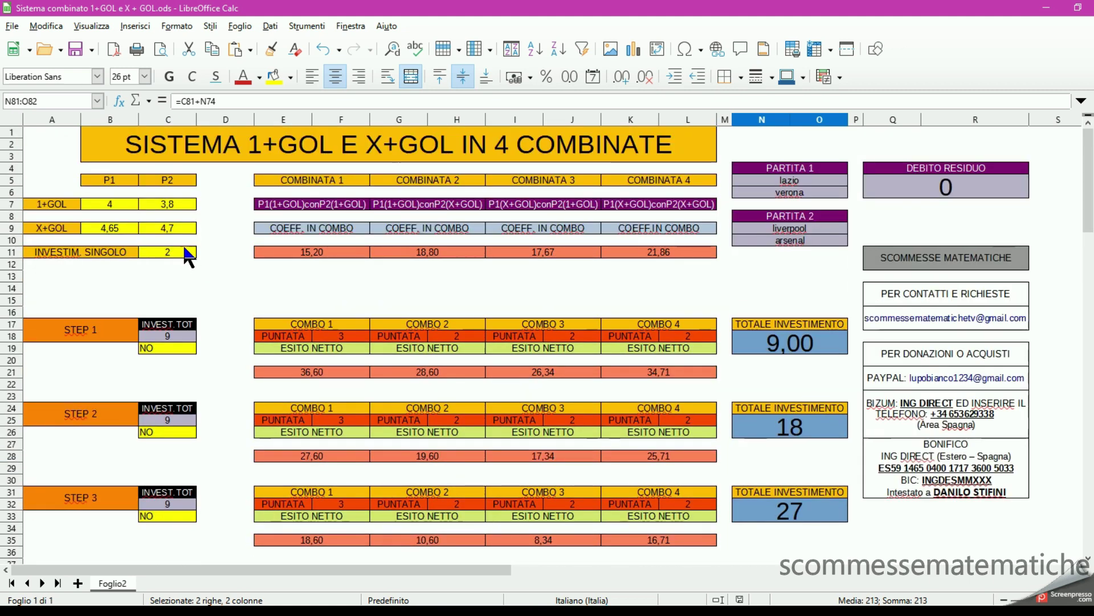
left_click(186, 252)
left_click(202, 252)
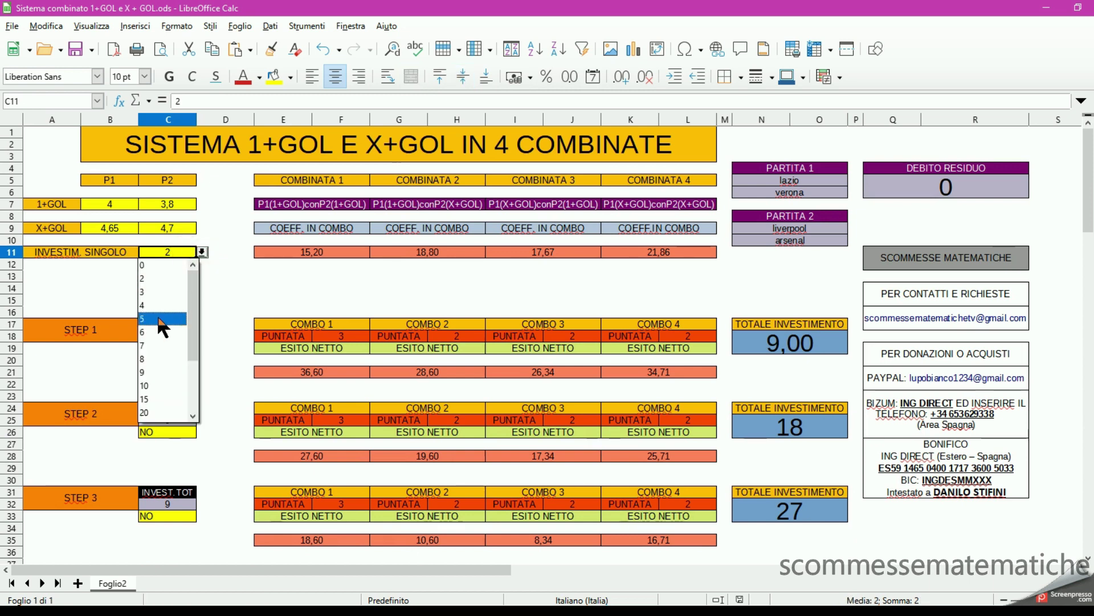
left_click(163, 319)
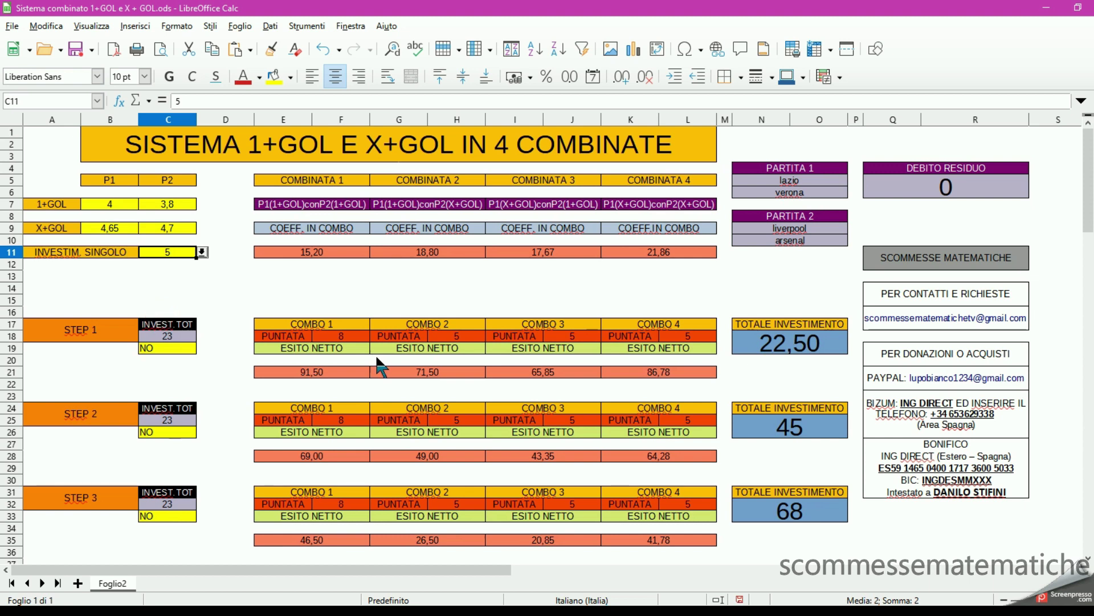
scroll(378, 364, "down", 7)
scroll(382, 382, "down", 6)
scroll(382, 387, "down", 3)
scroll(382, 388, "down", 2)
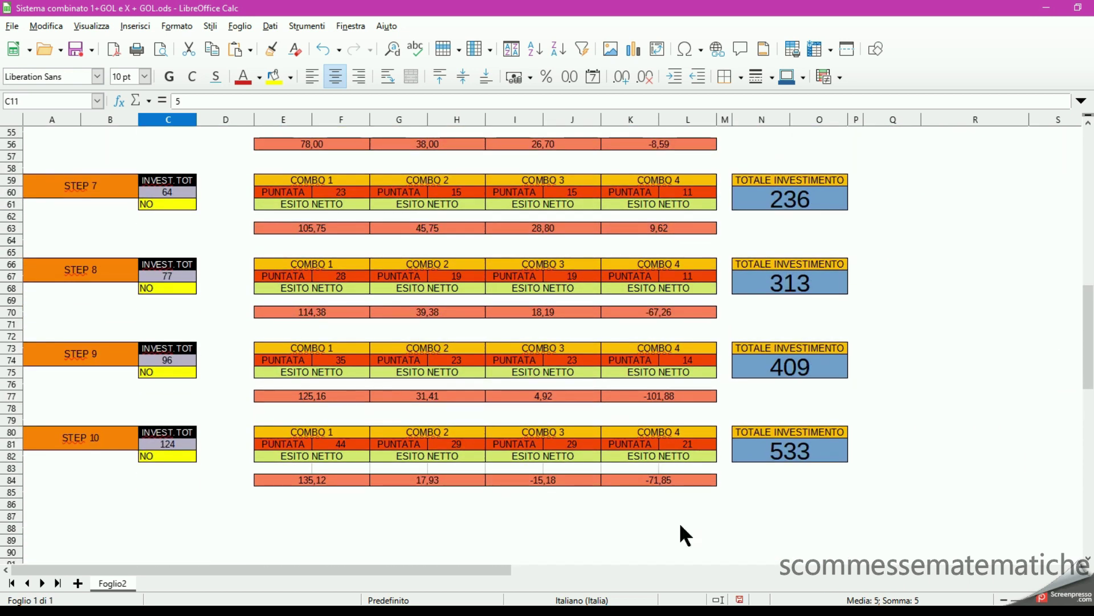
scroll(214, 330, "up", 14)
scroll(200, 308, "up", 4)
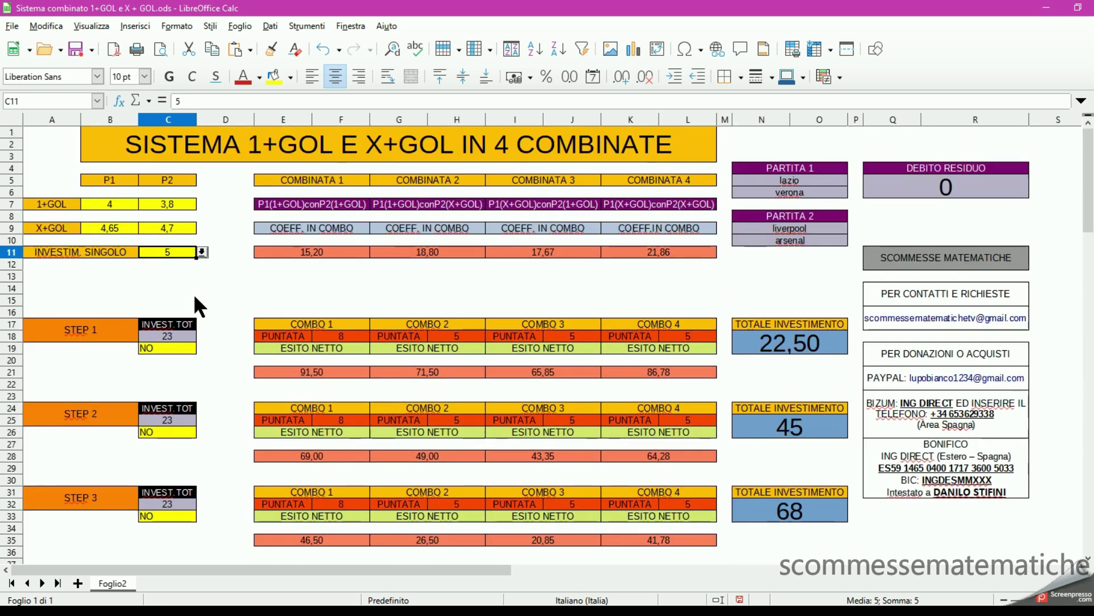
left_click(202, 251)
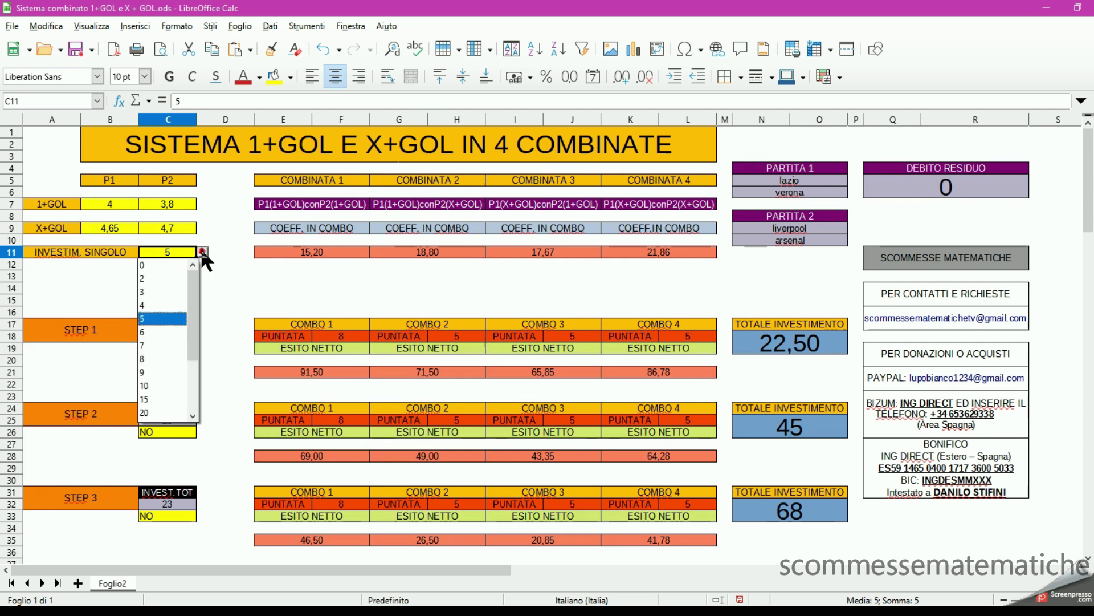
left_click(159, 385)
scroll(298, 420, "down", 5)
scroll(371, 450, "down", 6)
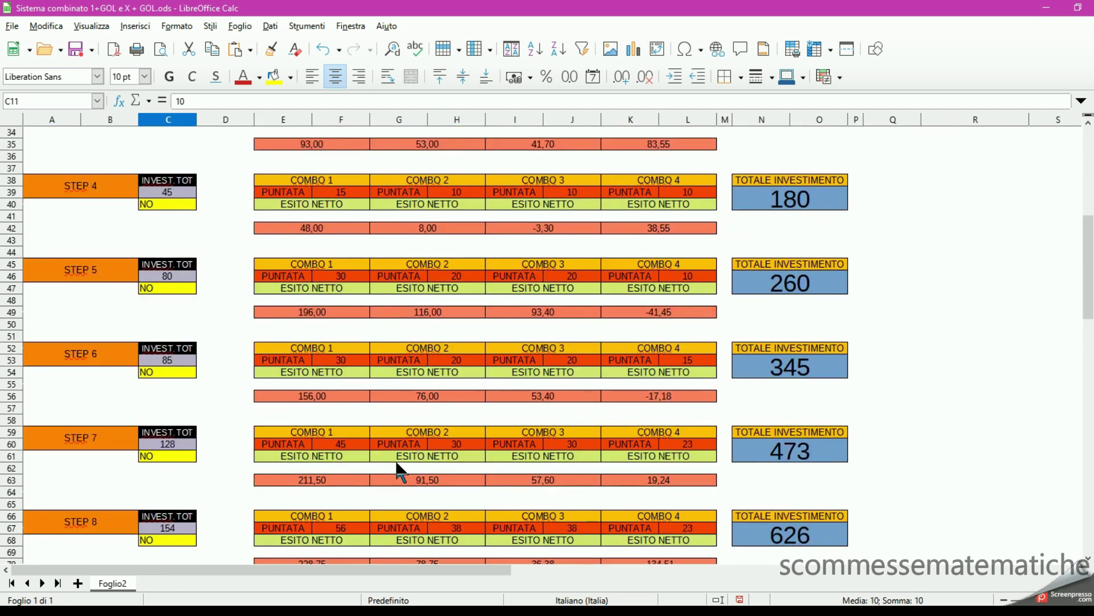
scroll(471, 482, "down", 5)
scroll(462, 533, "up", 5)
scroll(435, 536, "up", 11)
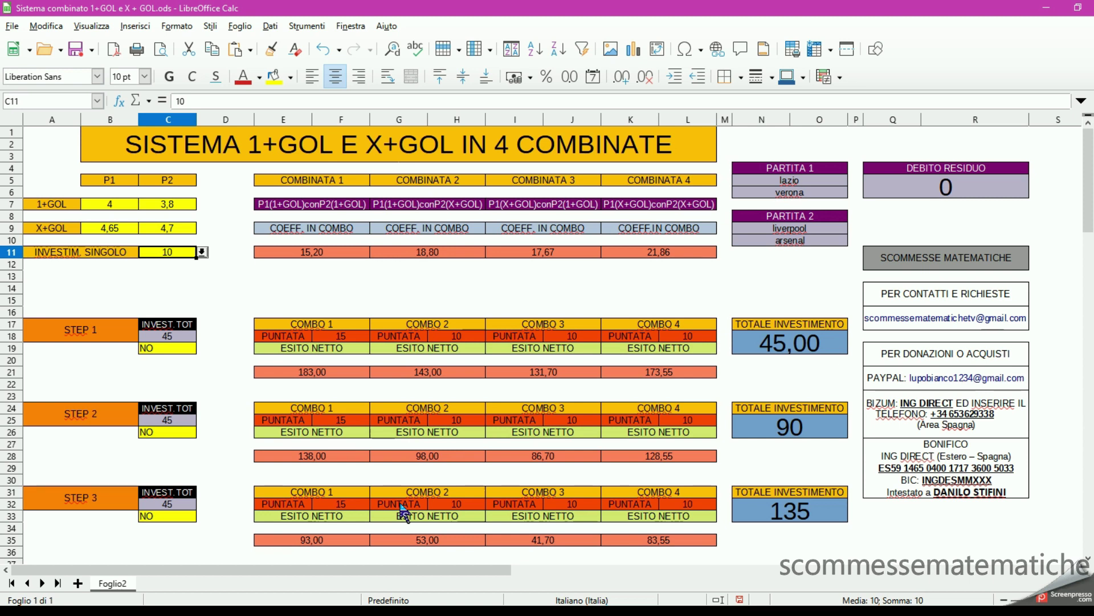
left_click(202, 252)
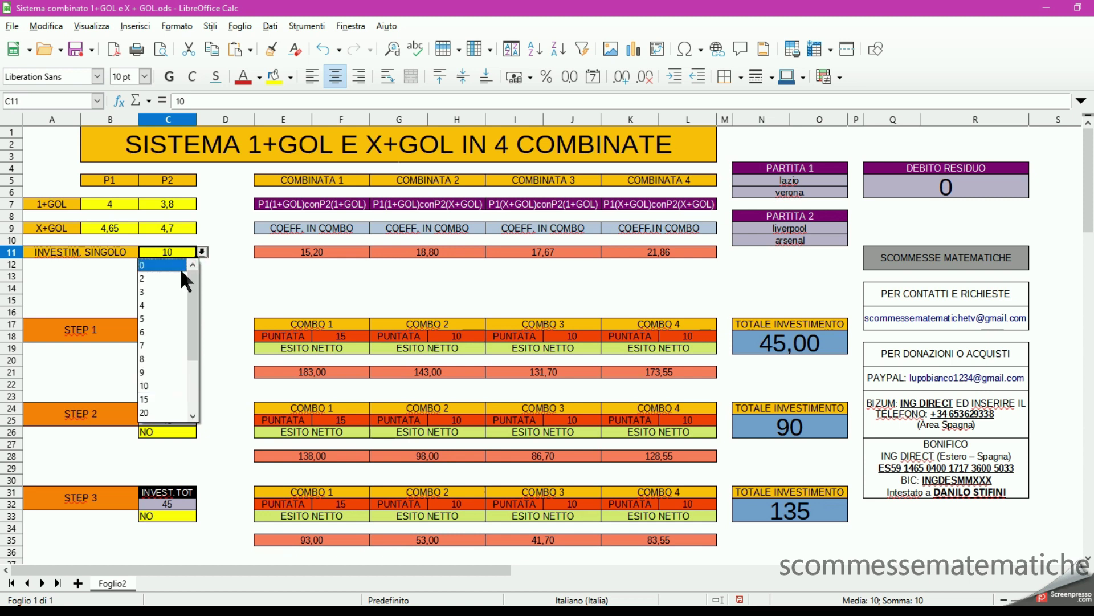
left_click(165, 278)
left_click(251, 288)
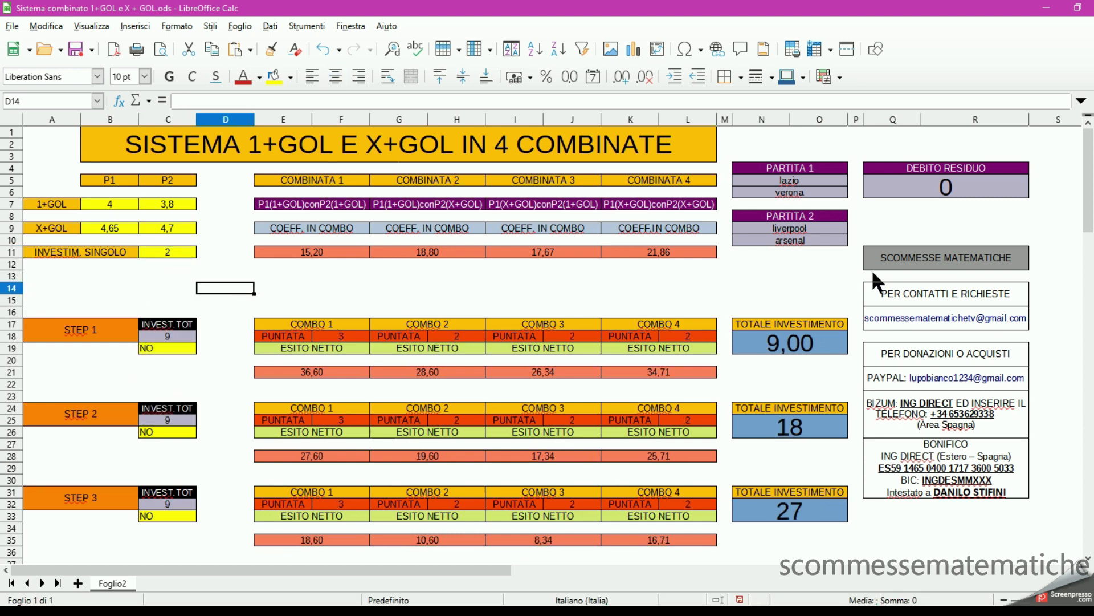
left_click_drag(855, 276, 940, 308)
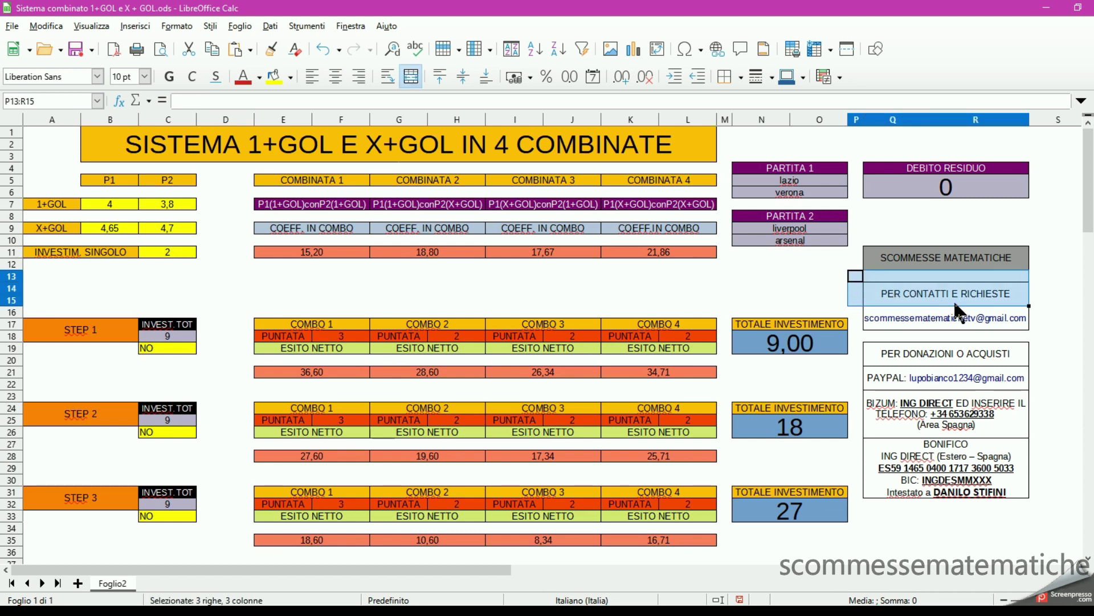
left_click(958, 337)
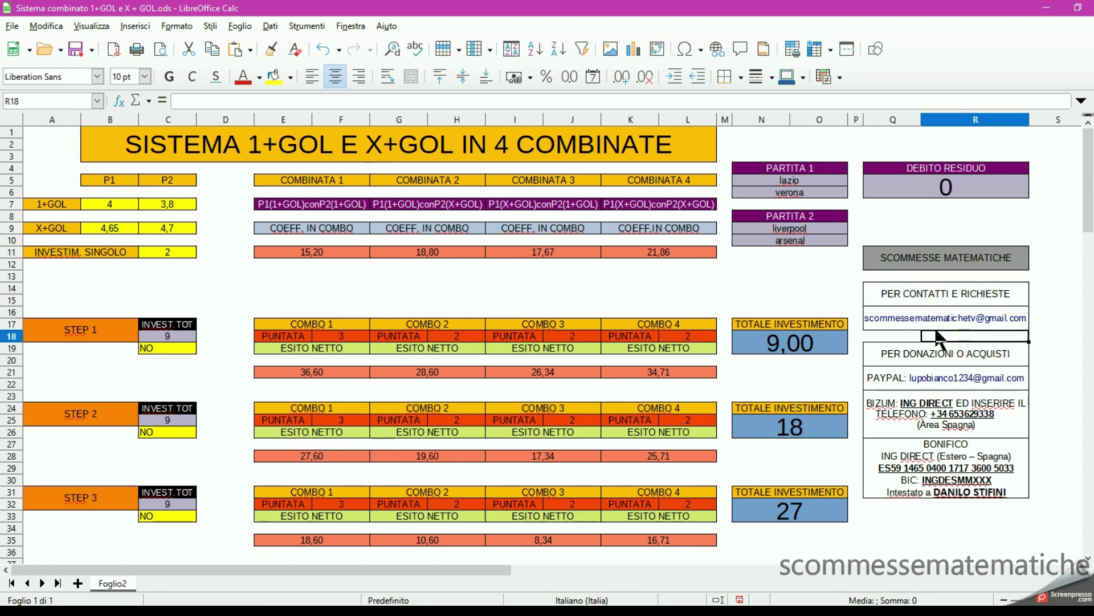
left_click(1035, 324)
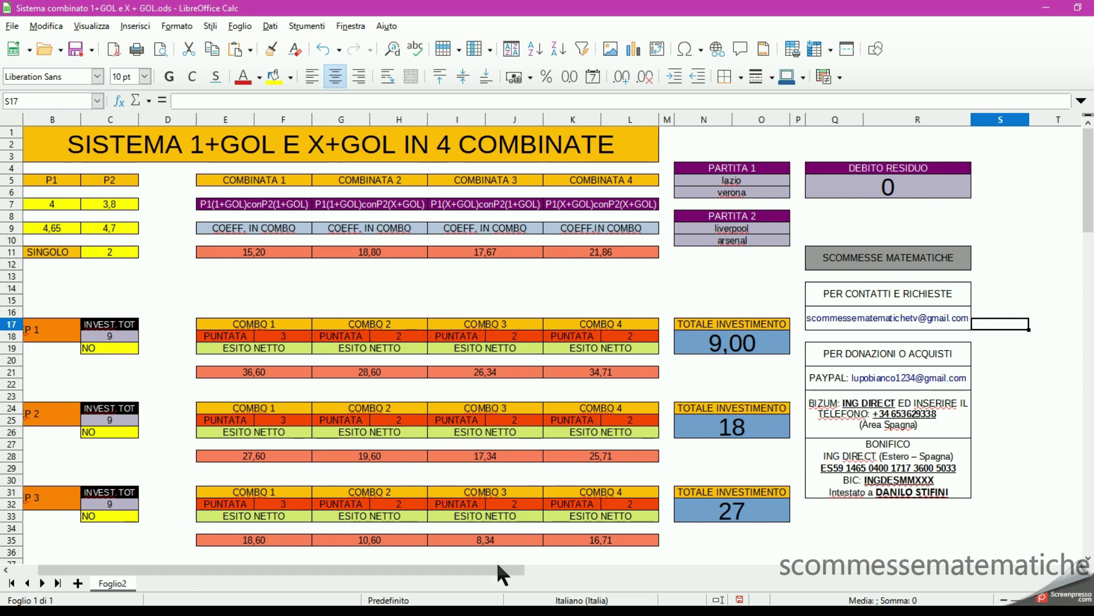
left_click_drag(494, 567, 406, 567)
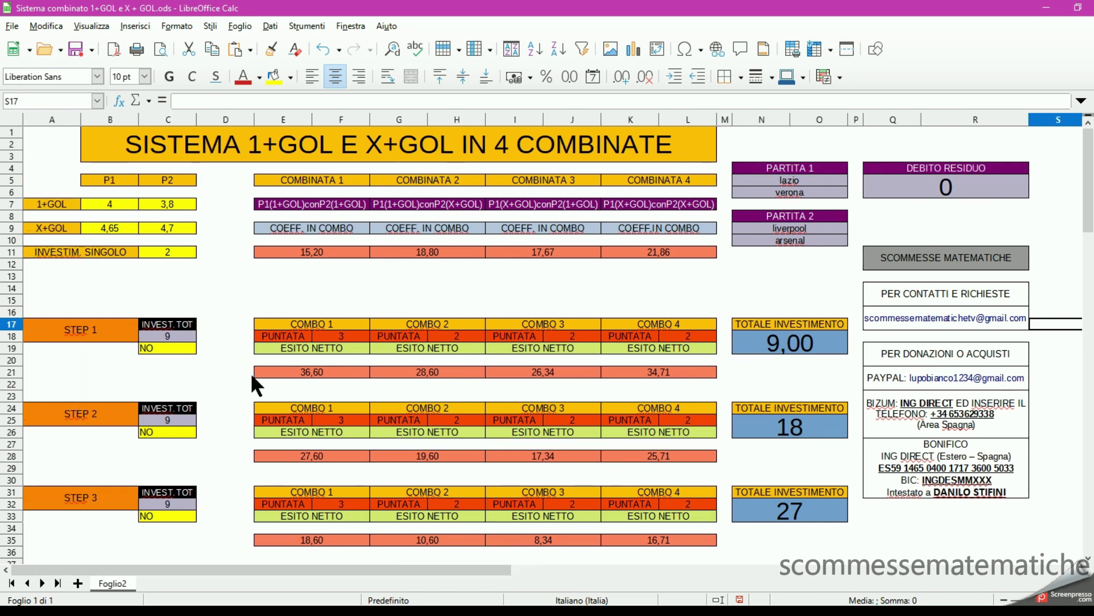
left_click(222, 289)
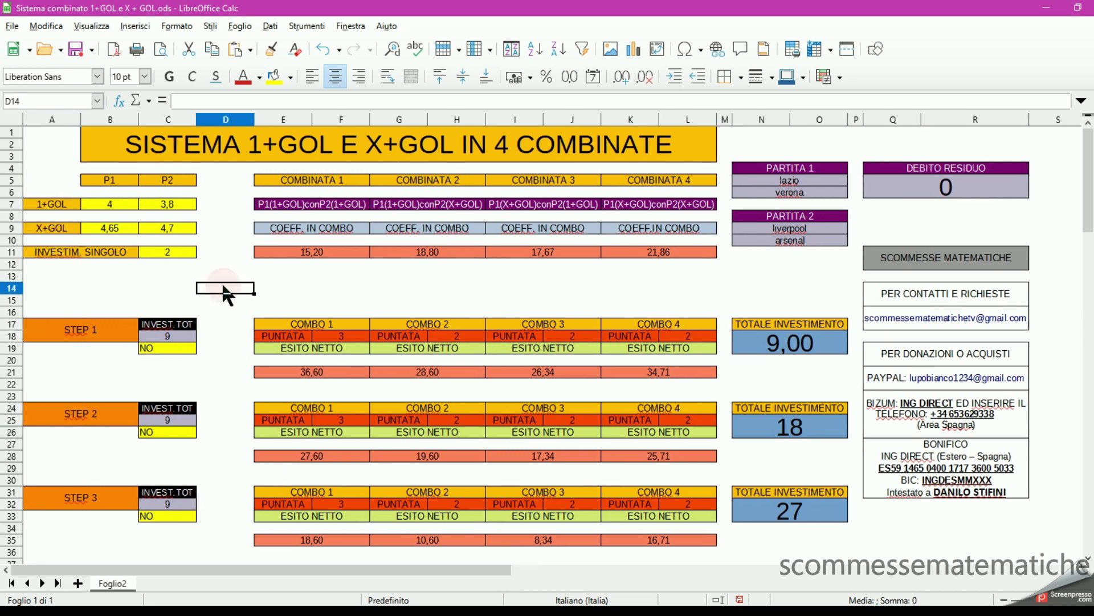